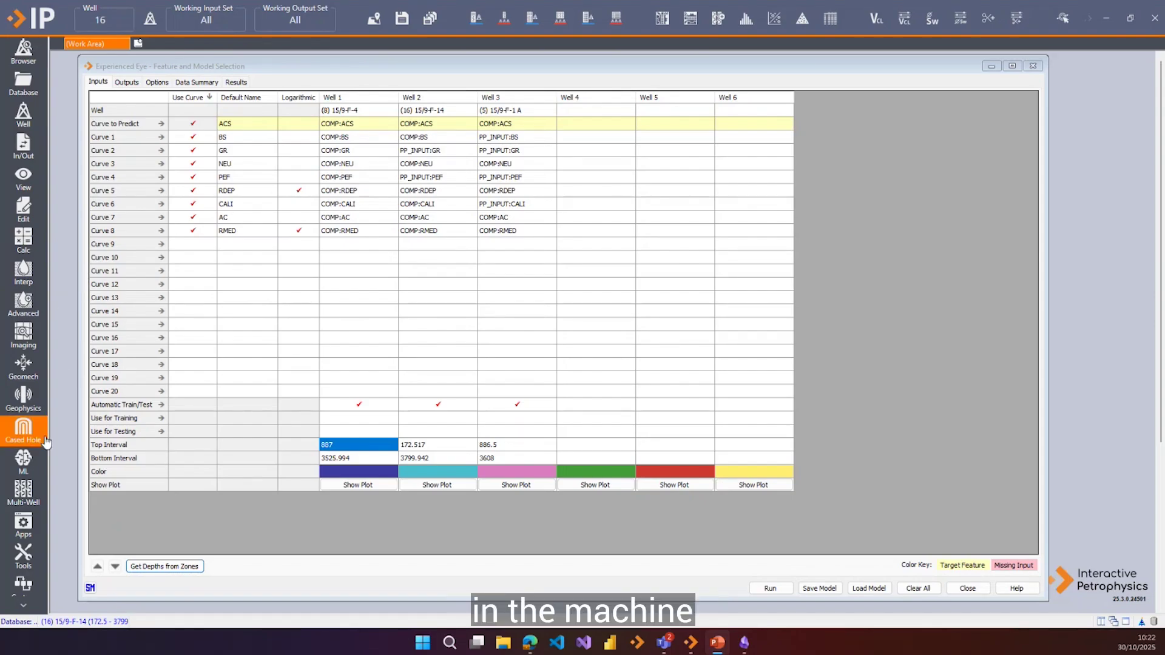
- Bring up the Experienced Eye feature and model selection module from the machine learning tools
{"action": "left_click", "coordinate": [33, 472]}
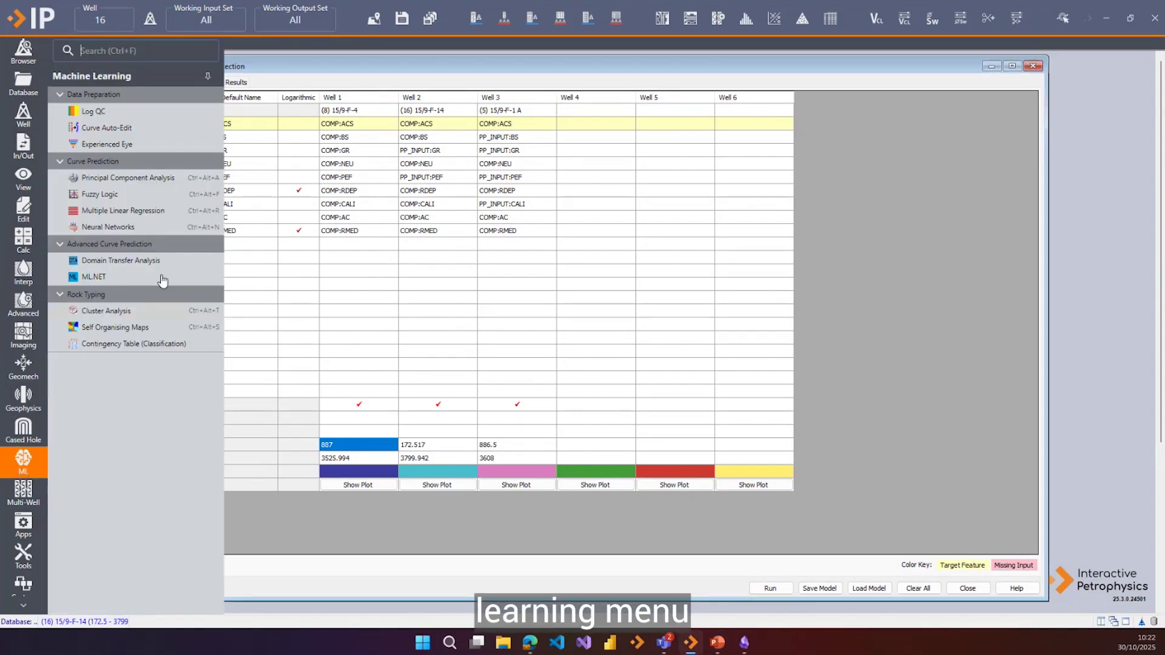
{"action": "left_click", "coordinate": [176, 145]}
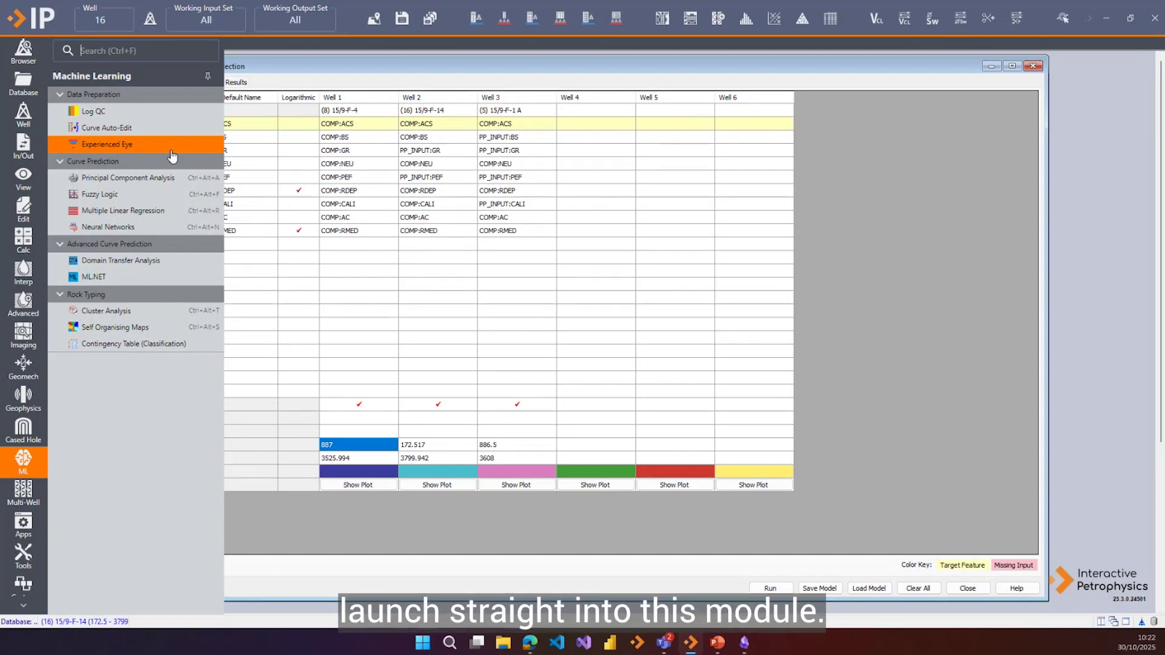
{"action": "left_click", "coordinate": [368, 68]}
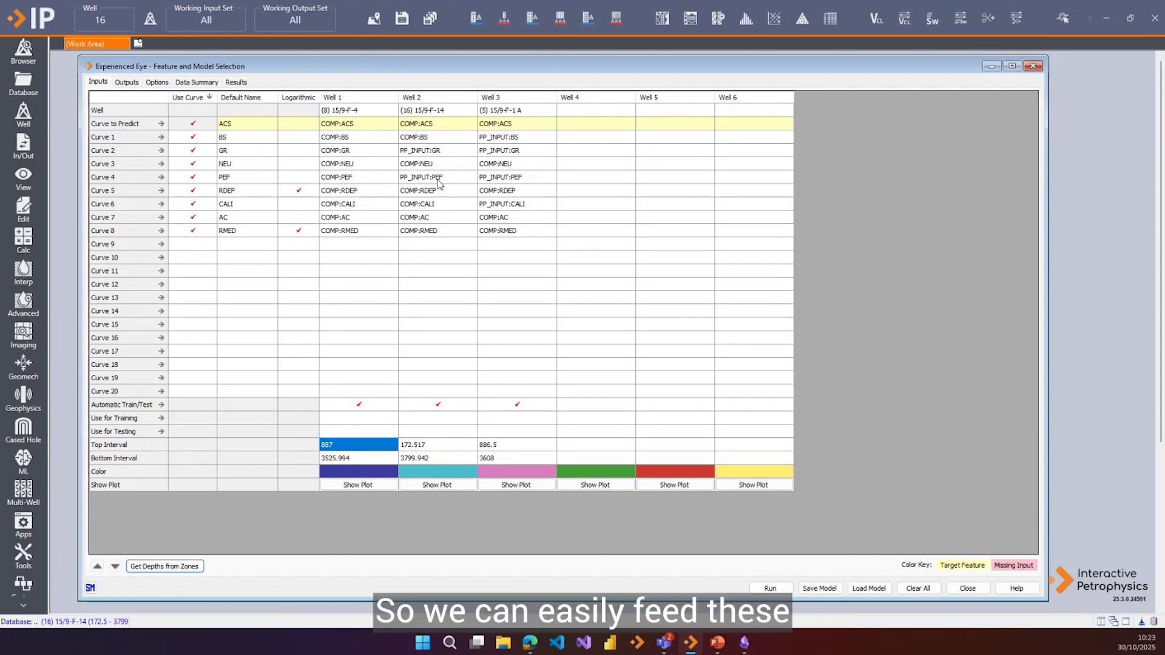
- Add well 15/9-19 to the input grid as Well 4
{"action": "left_click", "coordinate": [598, 112]}
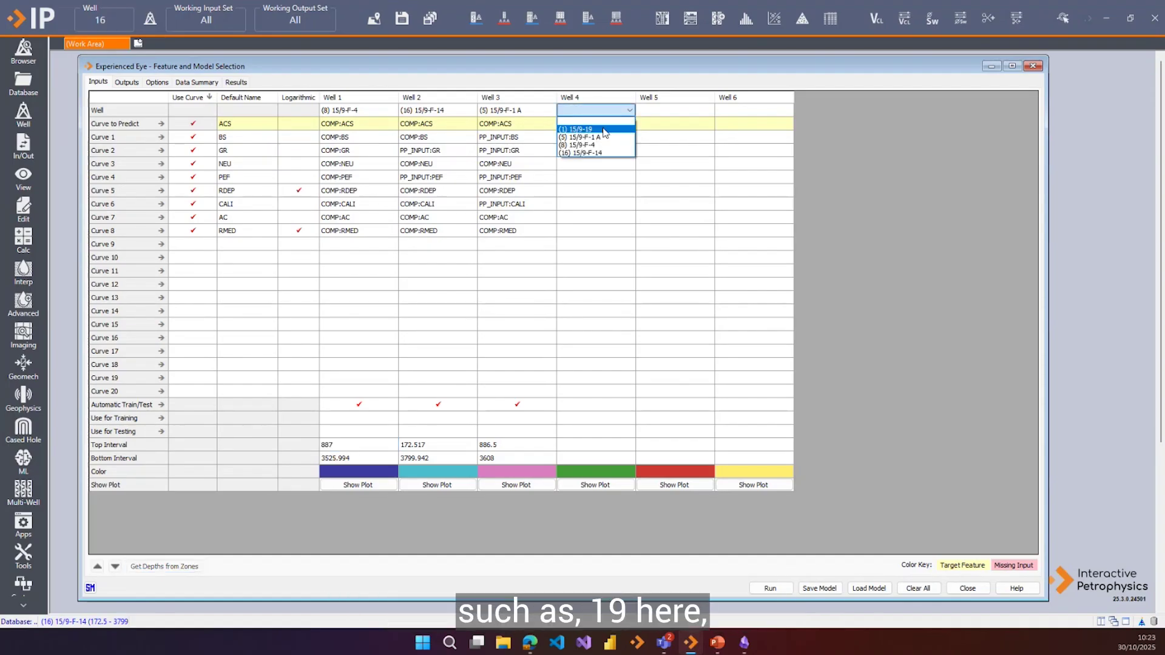
{"action": "left_click", "coordinate": [604, 130]}
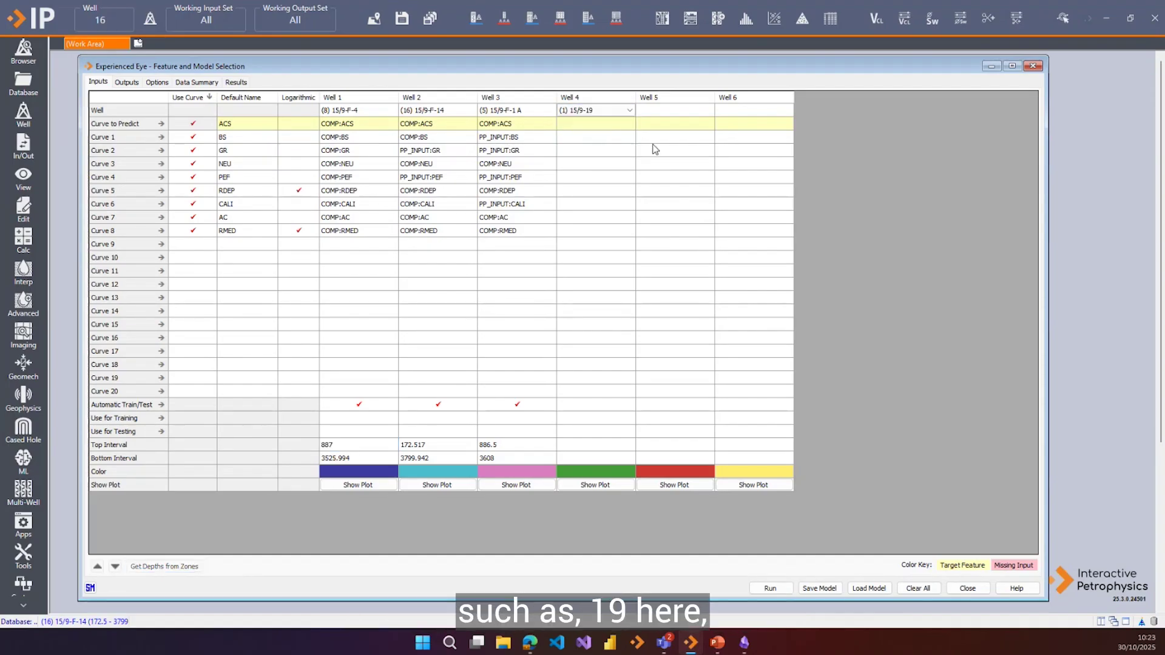
{"action": "left_click", "coordinate": [597, 259]}
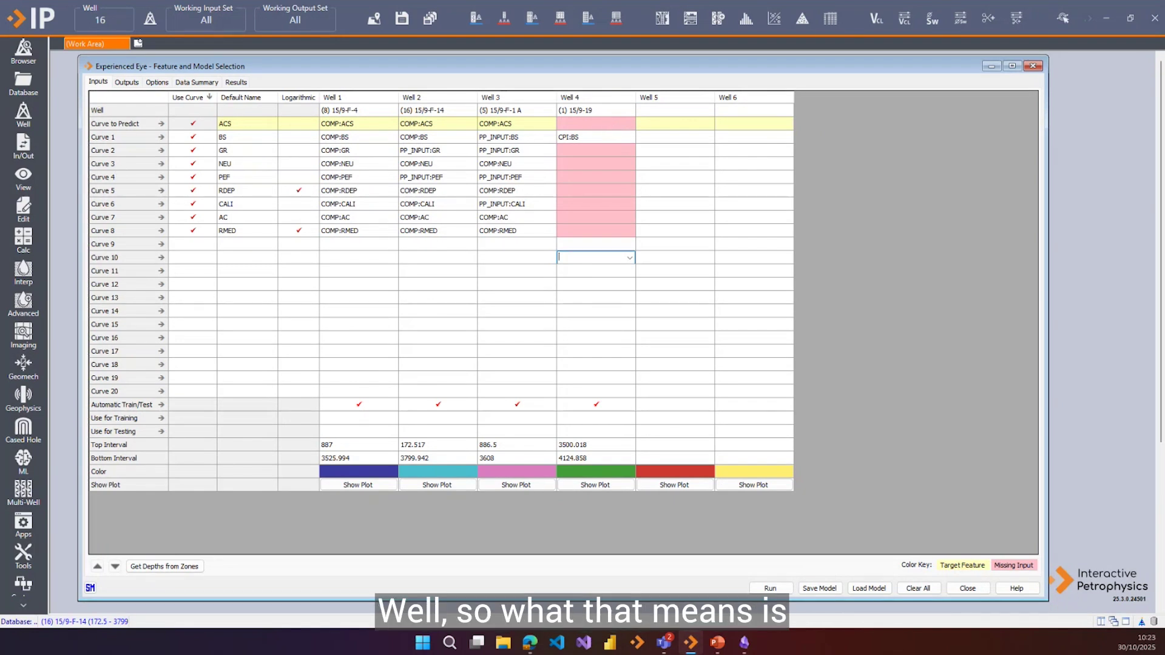
{"action": "key", "text": "alt+Tab"}
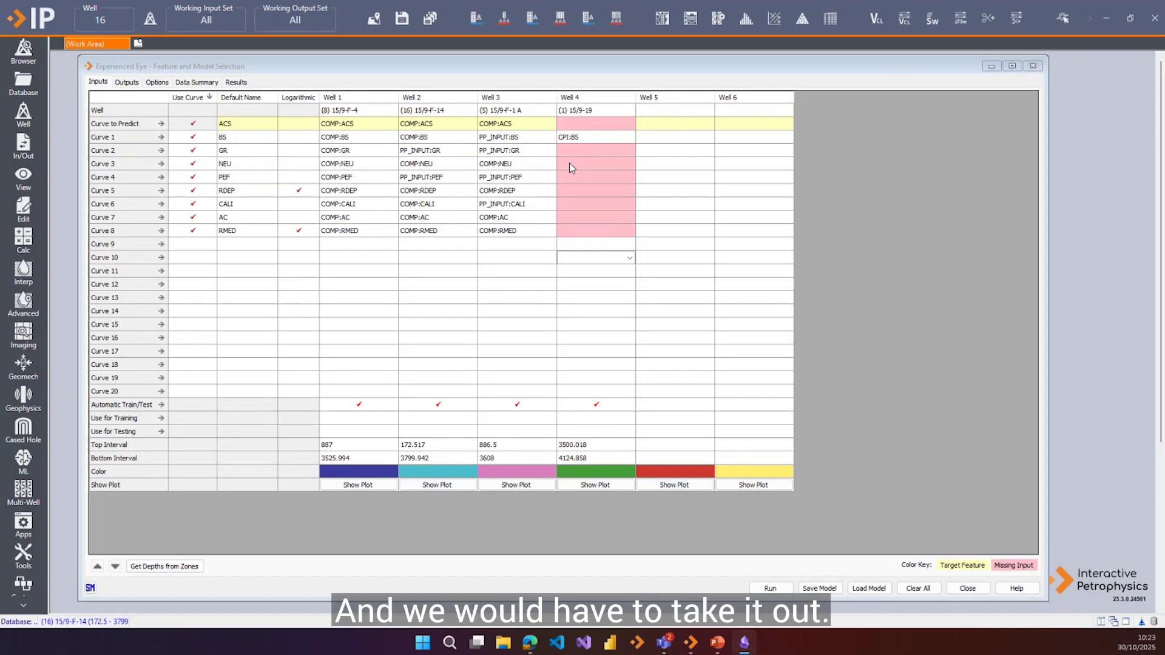
- Assign the RAW:LFP_NPHI curve to the GR row of Well 4
{"action": "left_click", "coordinate": [603, 151]}
{"action": "left_click", "coordinate": [603, 151]}
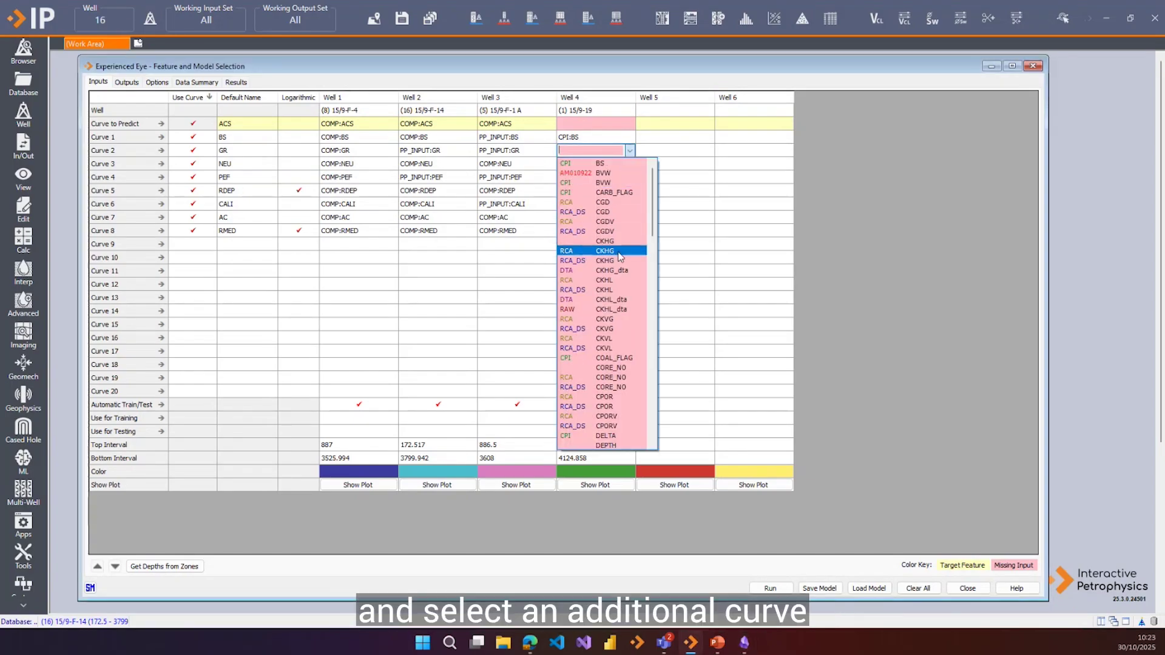
{"action": "scroll", "coordinate": [628, 334], "scroll_direction": "down", "scroll_amount": 2}
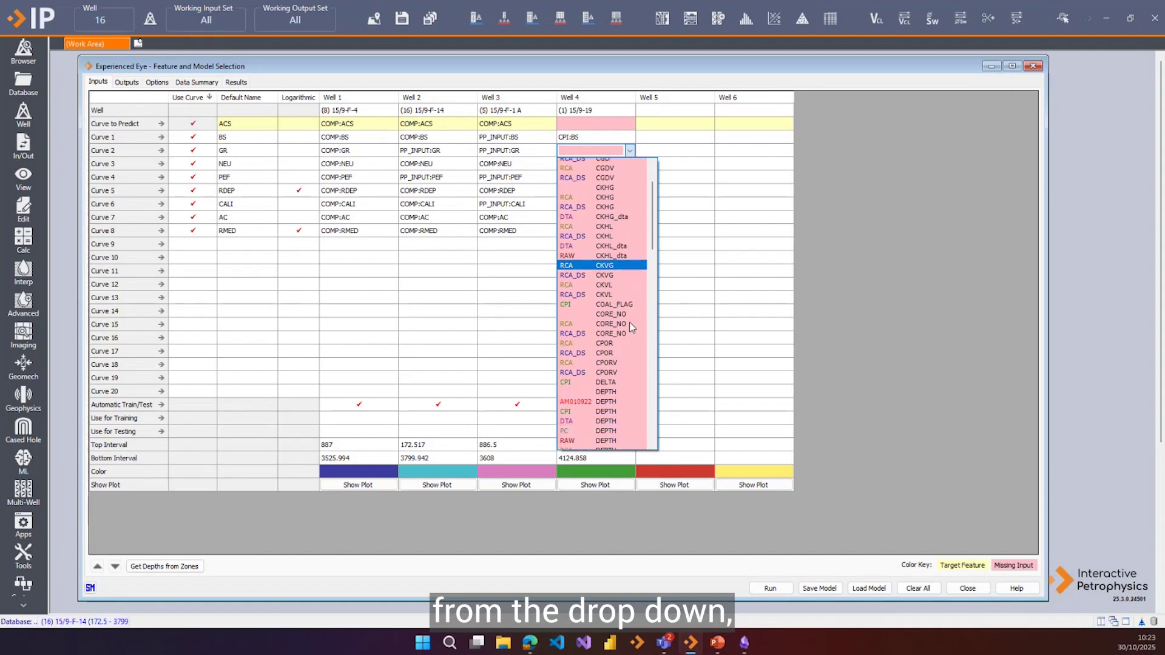
{"action": "left_click", "coordinate": [655, 338]}
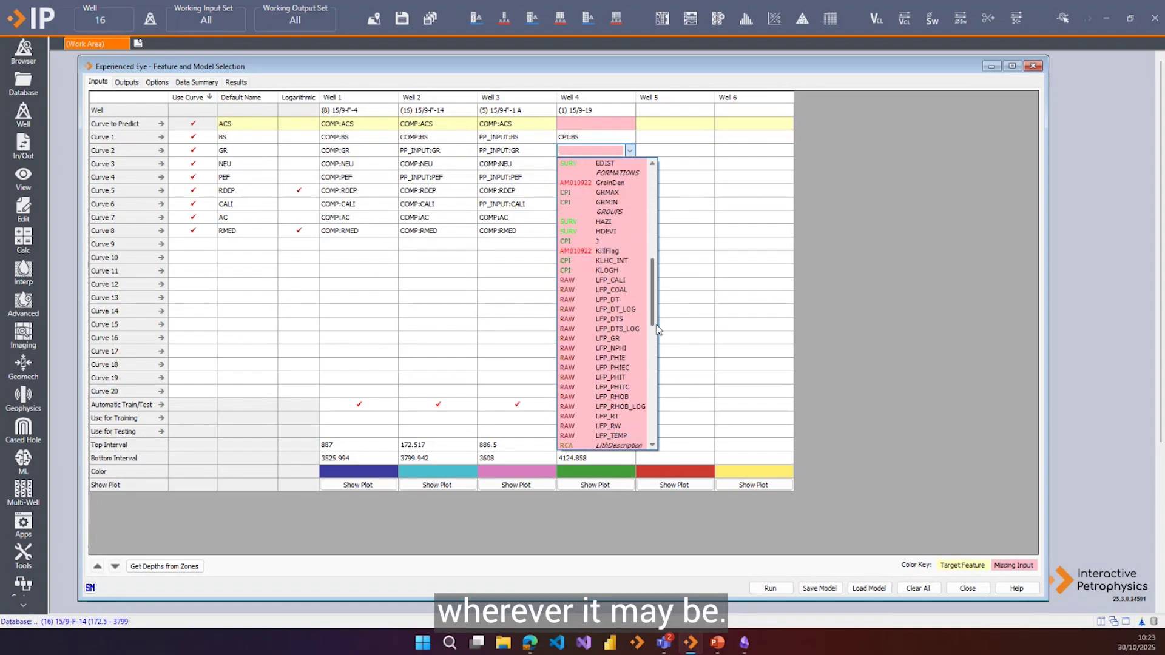
{"action": "left_click", "coordinate": [629, 329]}
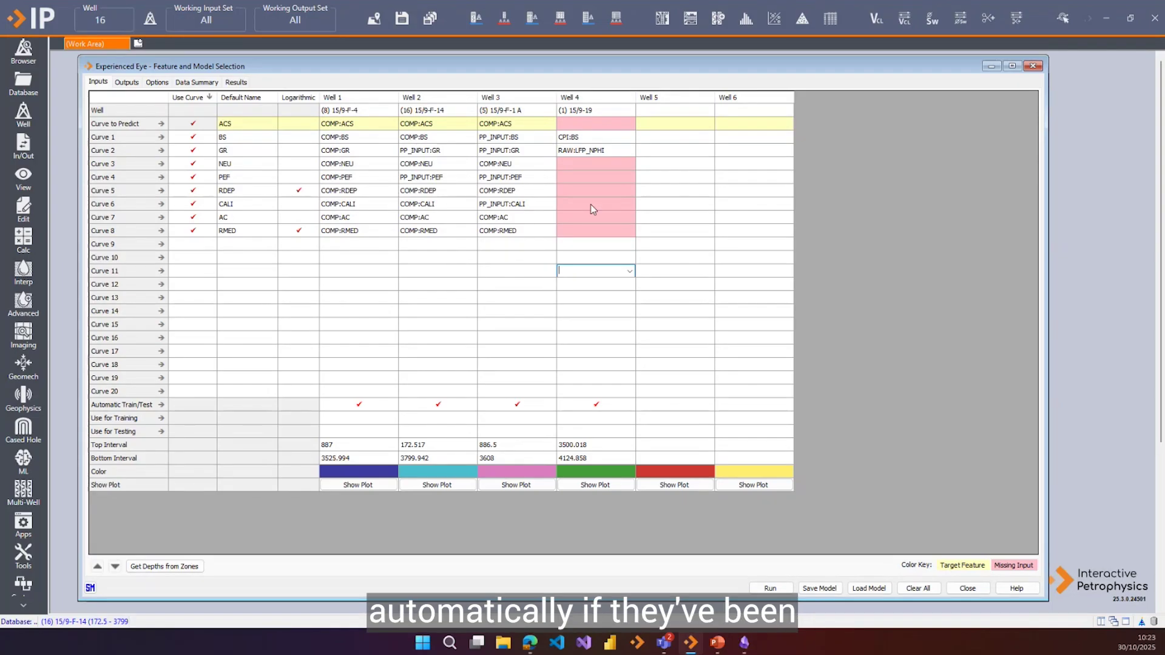
- Clear the GR curve entry of Well 4 and remove well 15/9-19 from the input grid
{"action": "left_click", "coordinate": [611, 150]}
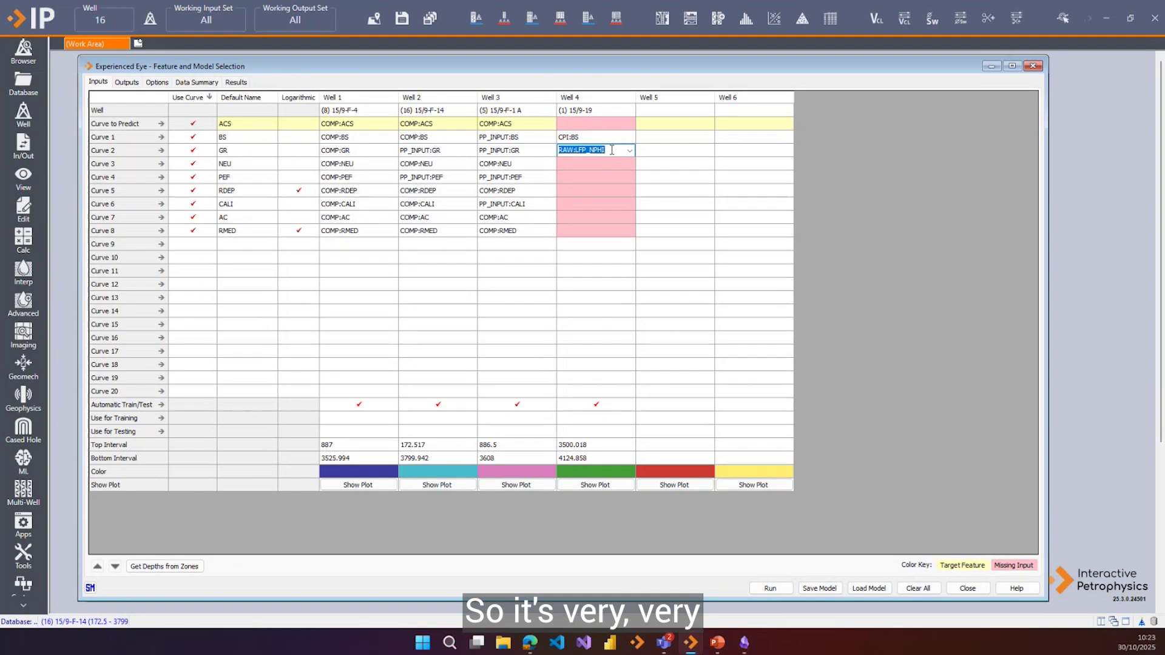
{"action": "key", "text": "Delete"}
{"action": "left_click", "coordinate": [599, 259]}
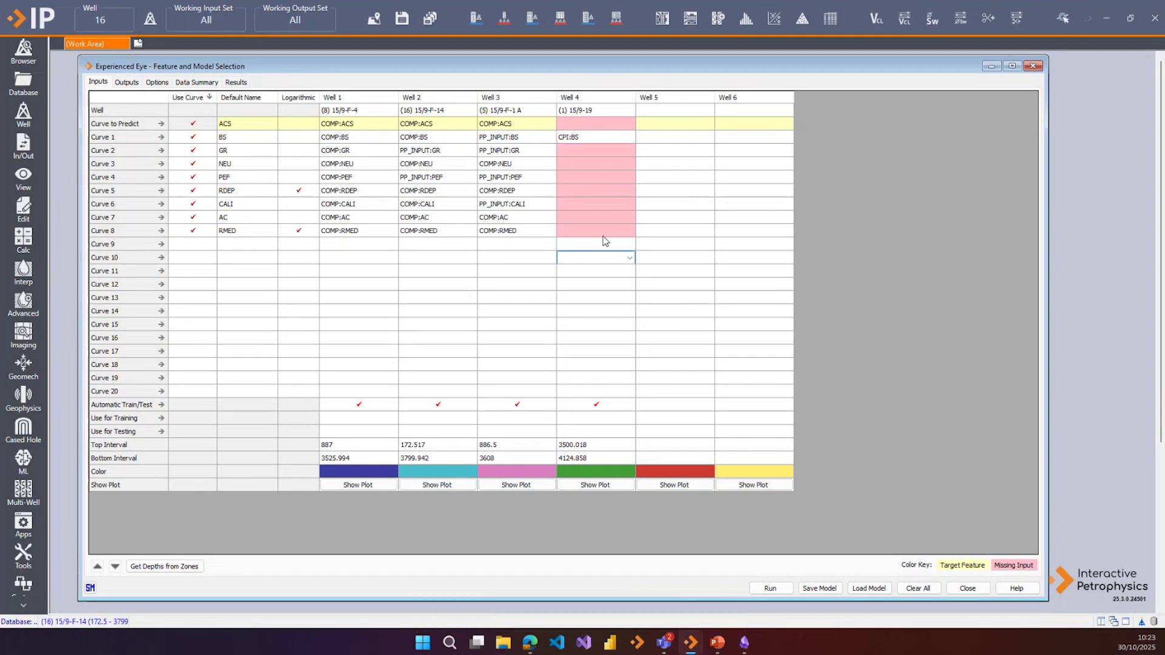
{"action": "left_click", "coordinate": [610, 108]}
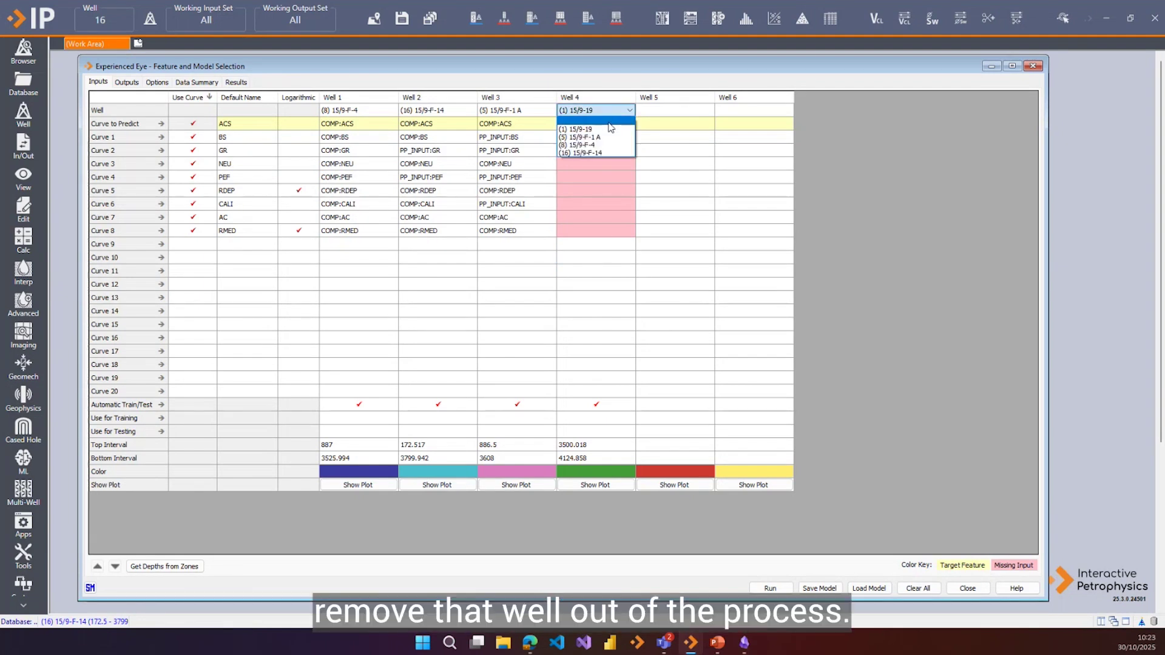
{"action": "left_click", "coordinate": [610, 121]}
{"action": "left_click", "coordinate": [606, 311]}
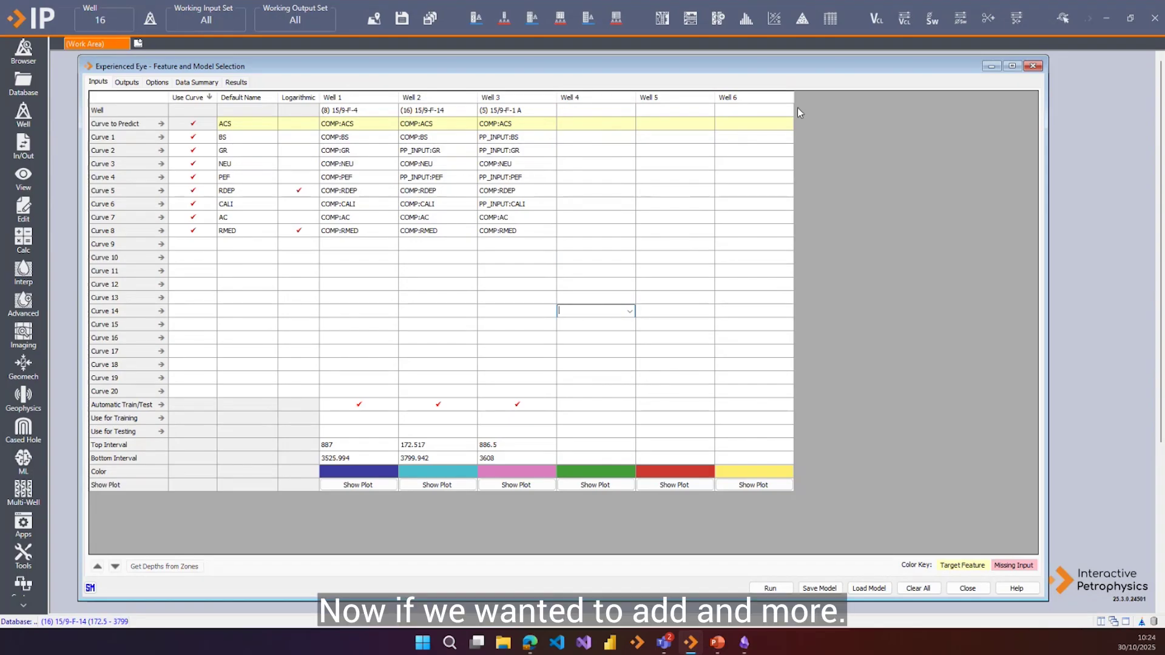
- Extend the input grid with four empty well columns after Well 6
{"action": "left_click", "coordinate": [762, 150]}
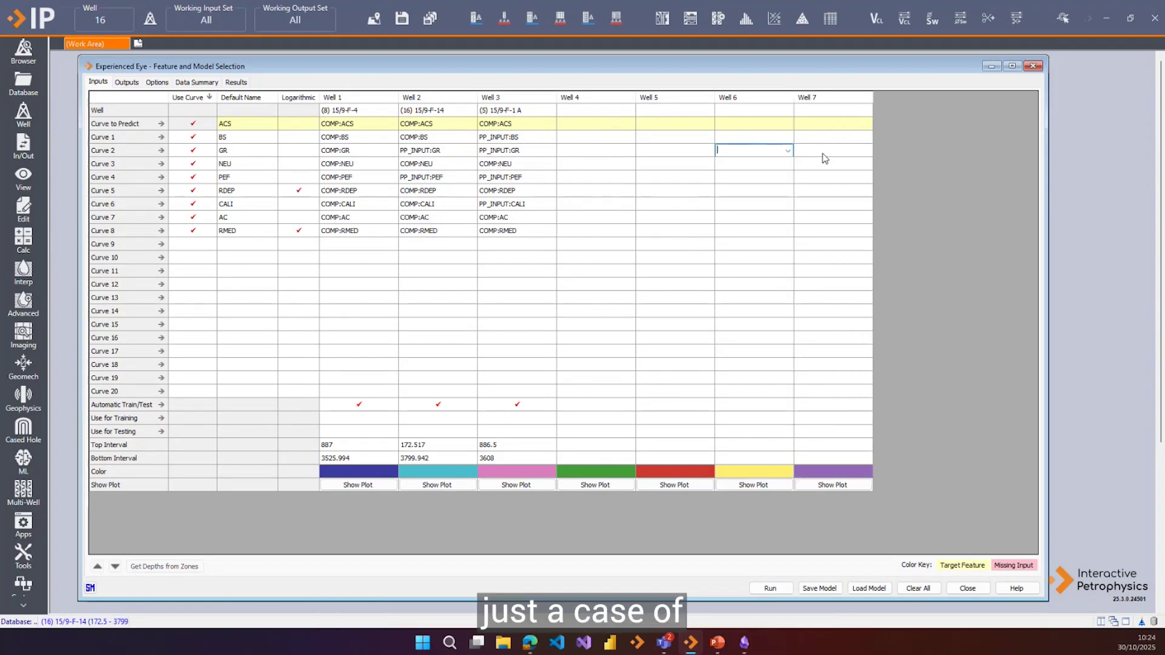
{"action": "left_click", "coordinate": [826, 151]}
{"action": "left_click", "coordinate": [895, 152]}
{"action": "left_click", "coordinate": [962, 152]}
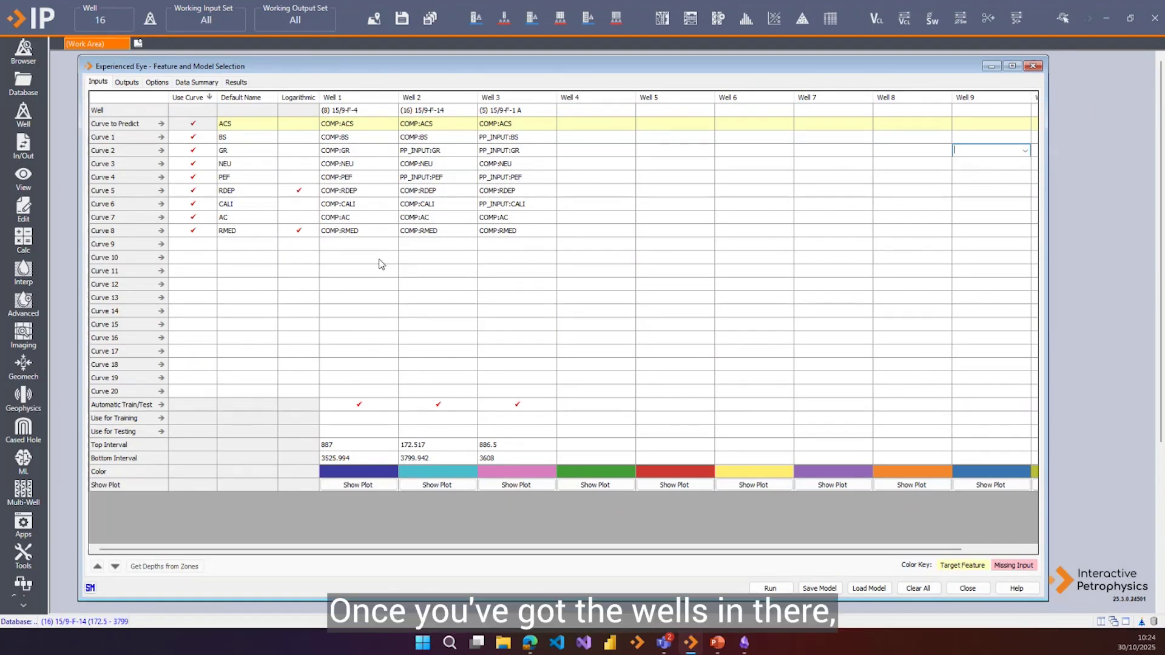
- Set the depth intervals for all wells from Formations - Zones (Tops), between Ekofisk Fm. (Top) and Skagerrak Fm. (Bottom)
{"action": "left_click", "coordinate": [342, 447]}
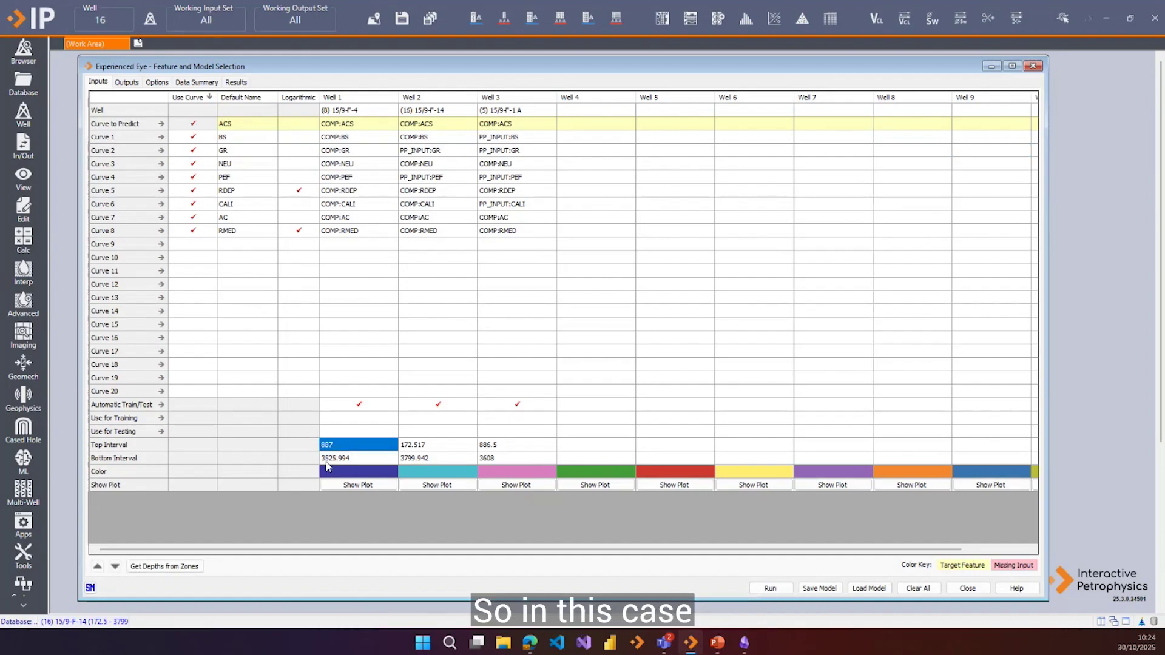
{"action": "left_click", "coordinate": [173, 568]}
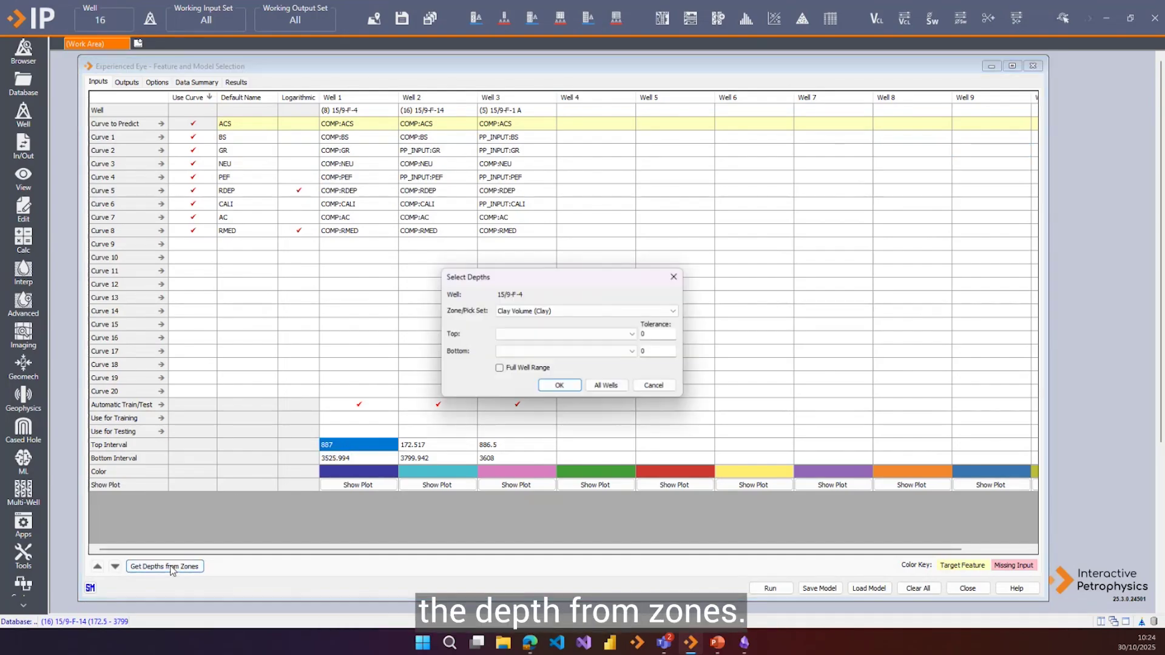
{"action": "left_click", "coordinate": [544, 313]}
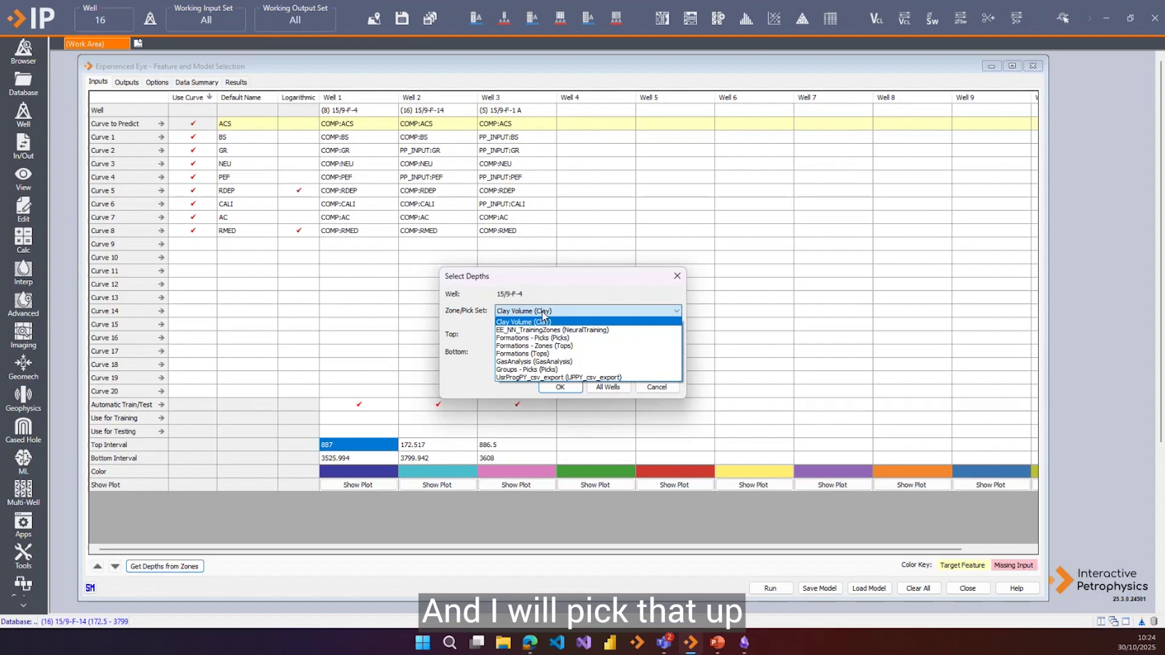
{"action": "left_click", "coordinate": [567, 348]}
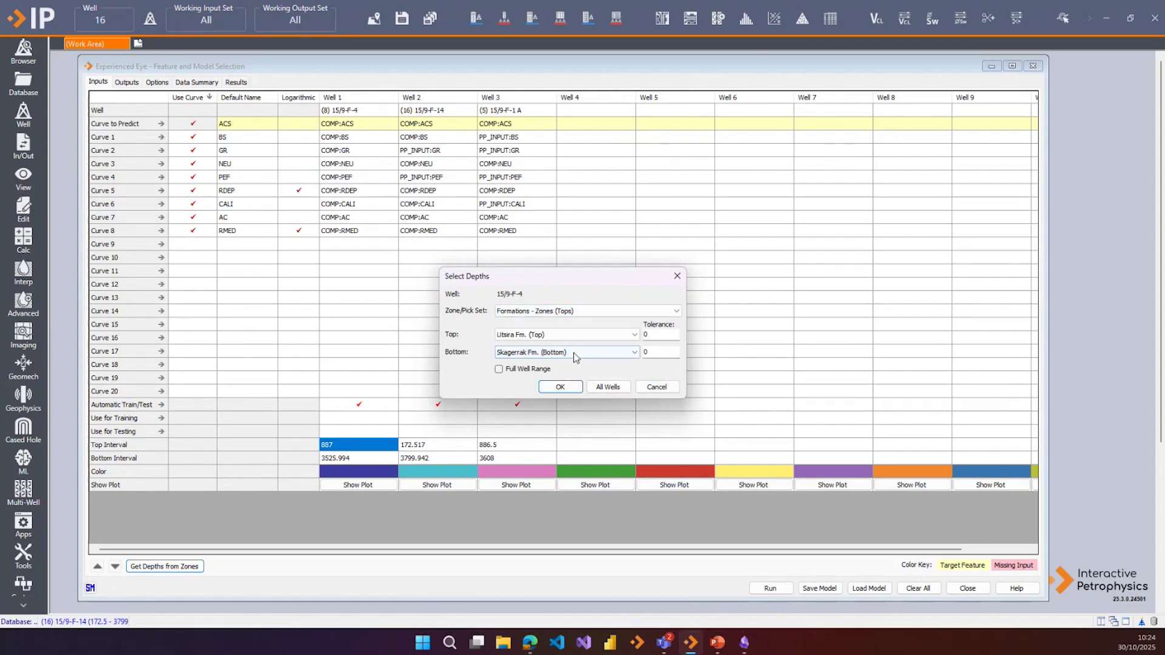
{"action": "left_click", "coordinate": [575, 338]}
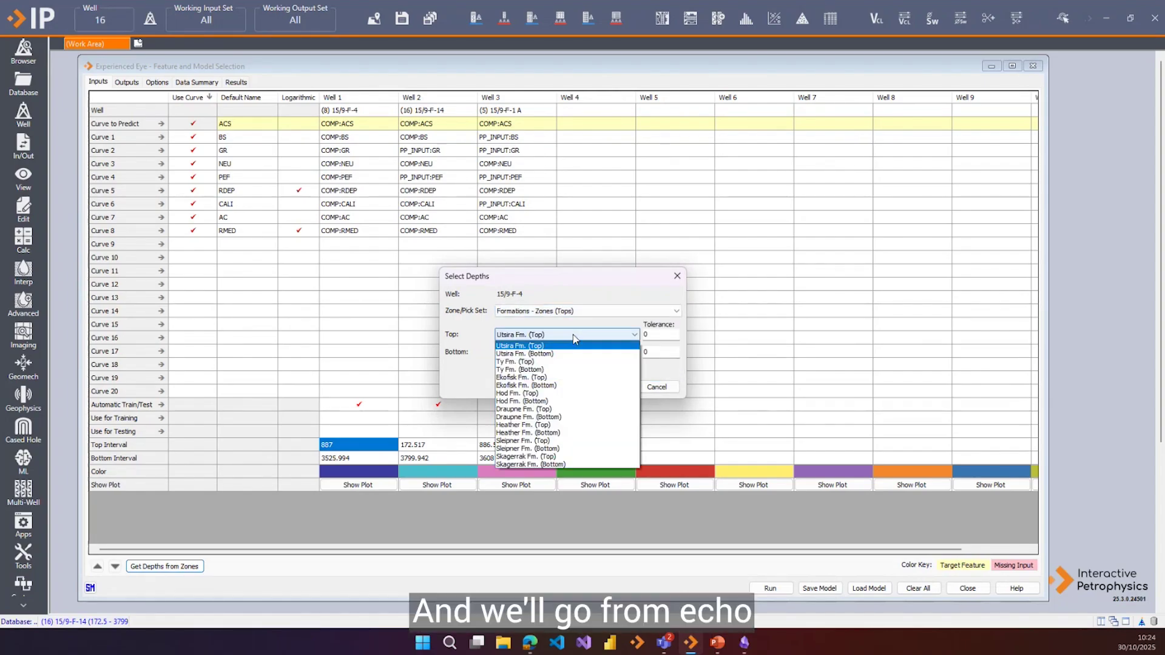
{"action": "left_click", "coordinate": [571, 378]}
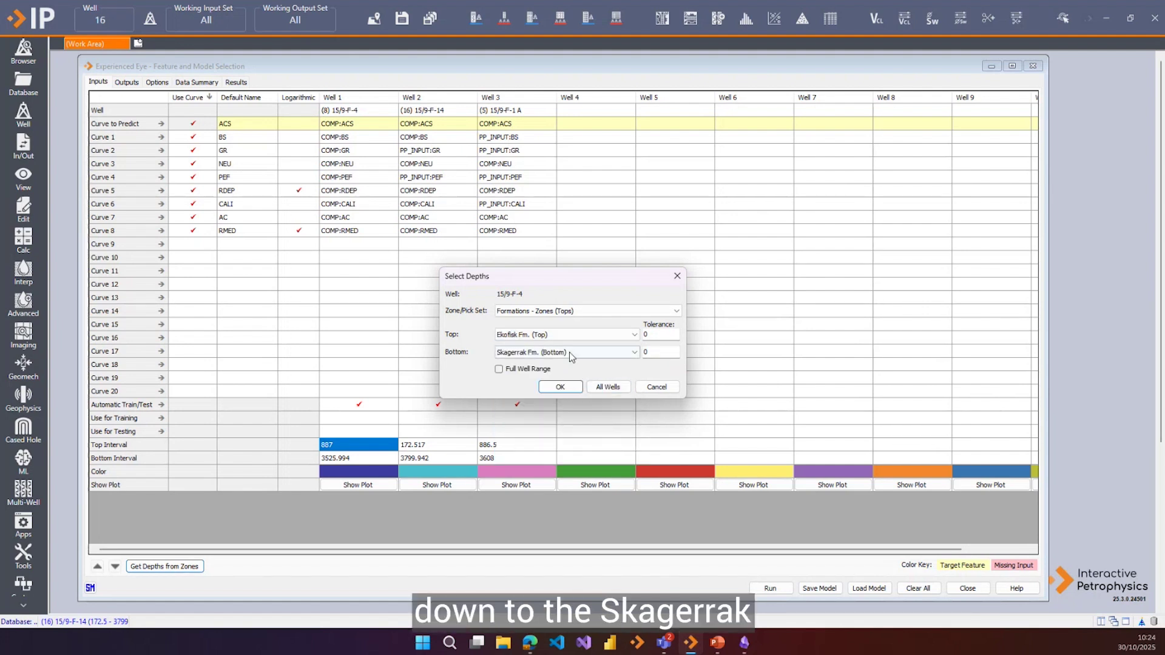
{"action": "left_click", "coordinate": [609, 388]}
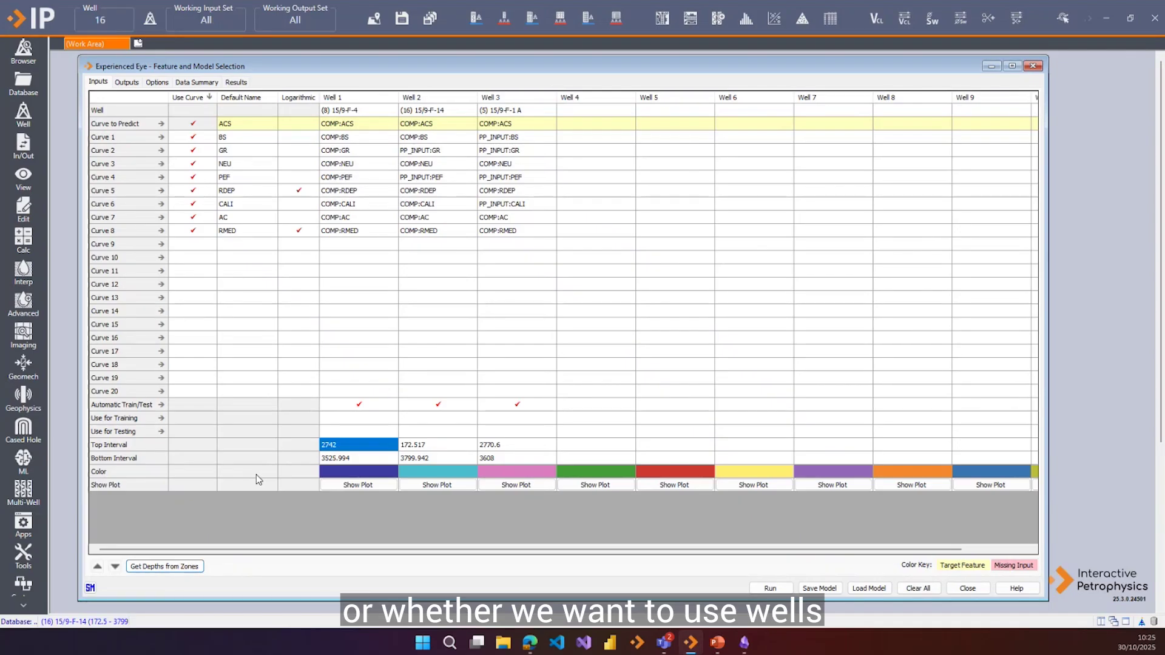
- Try using Well 2 for training and Well 3 for testing, and return both to Automatic Train/Test
{"action": "left_click", "coordinate": [460, 418]}
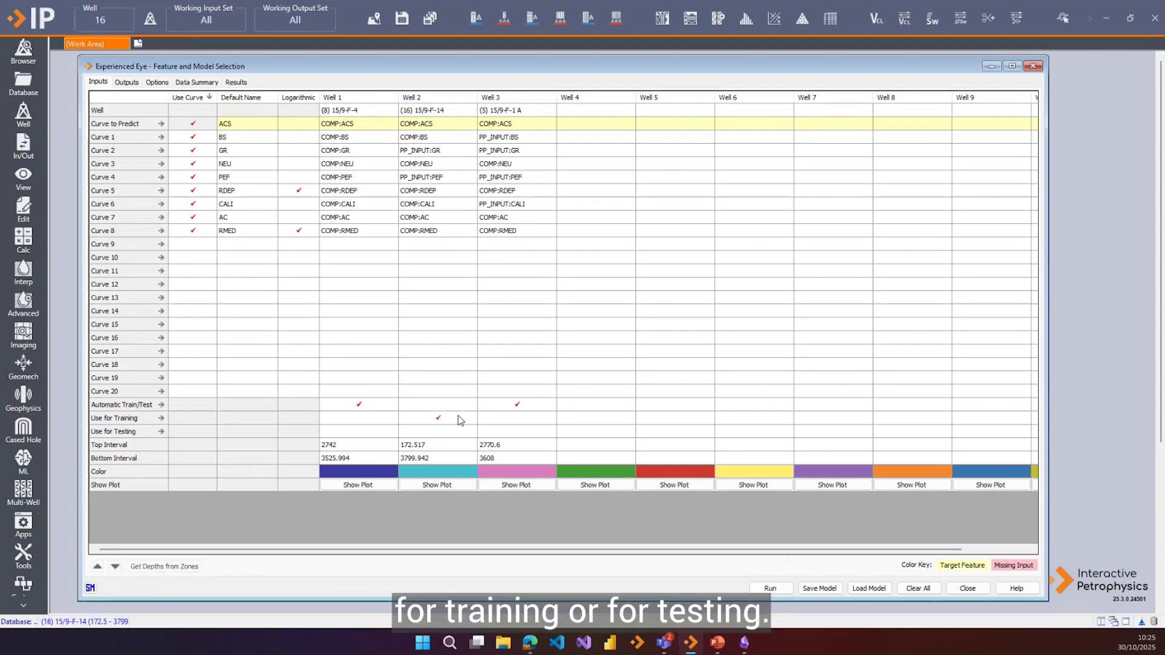
{"action": "left_click", "coordinate": [509, 431]}
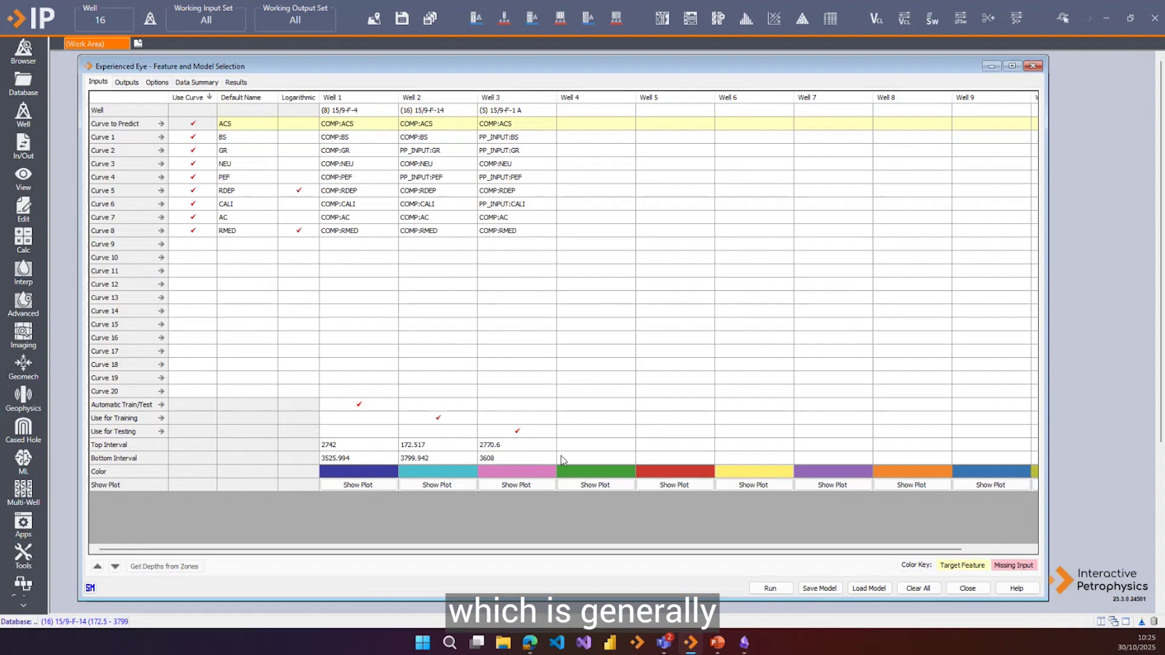
{"action": "left_click", "coordinate": [468, 405]}
{"action": "left_click", "coordinate": [494, 409]}
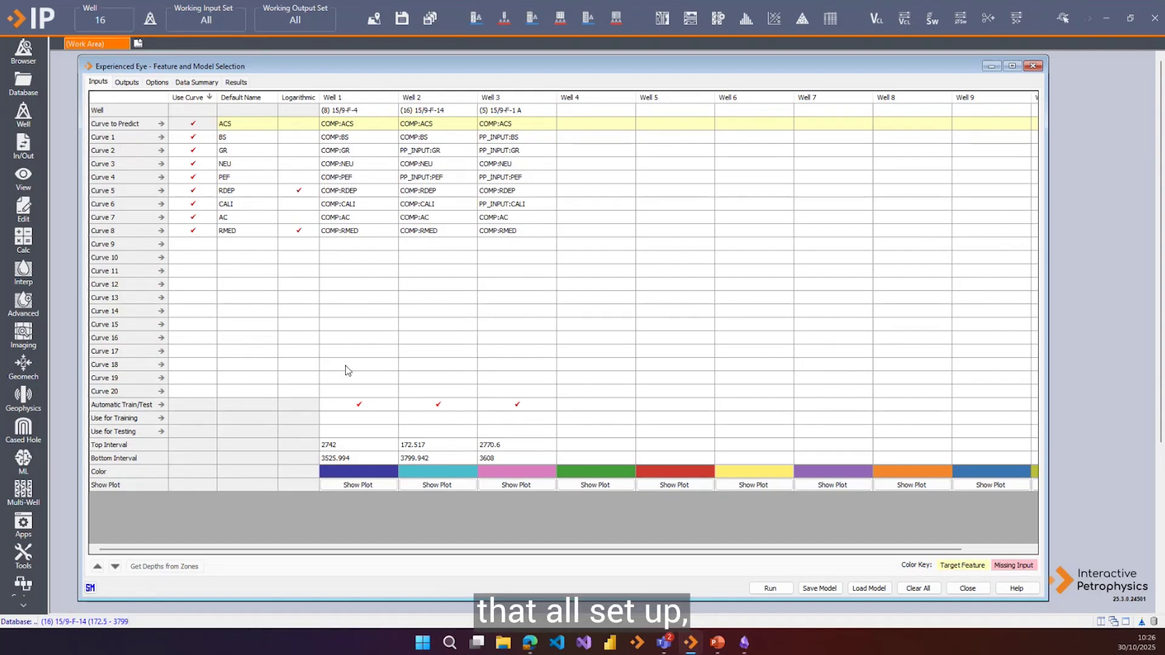
- View the output flags, and in the options try a training data percentage of 80 before setting it back to 70
{"action": "left_click", "coordinate": [127, 83]}
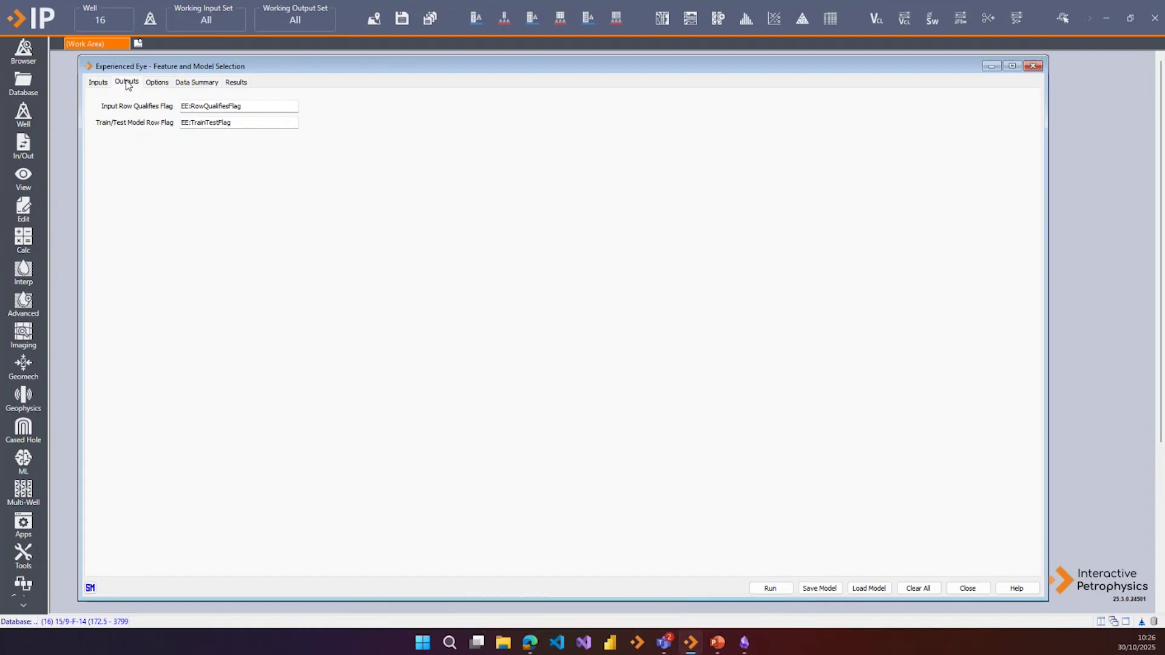
{"action": "left_click", "coordinate": [156, 82]}
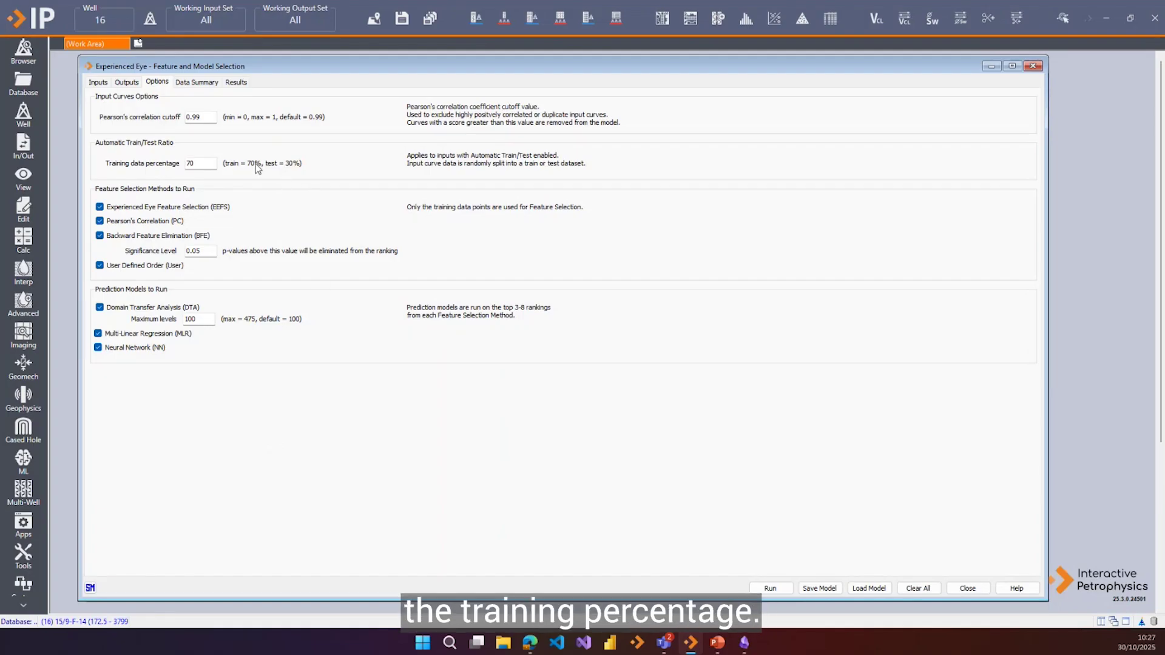
{"action": "double_click", "coordinate": [208, 165]}
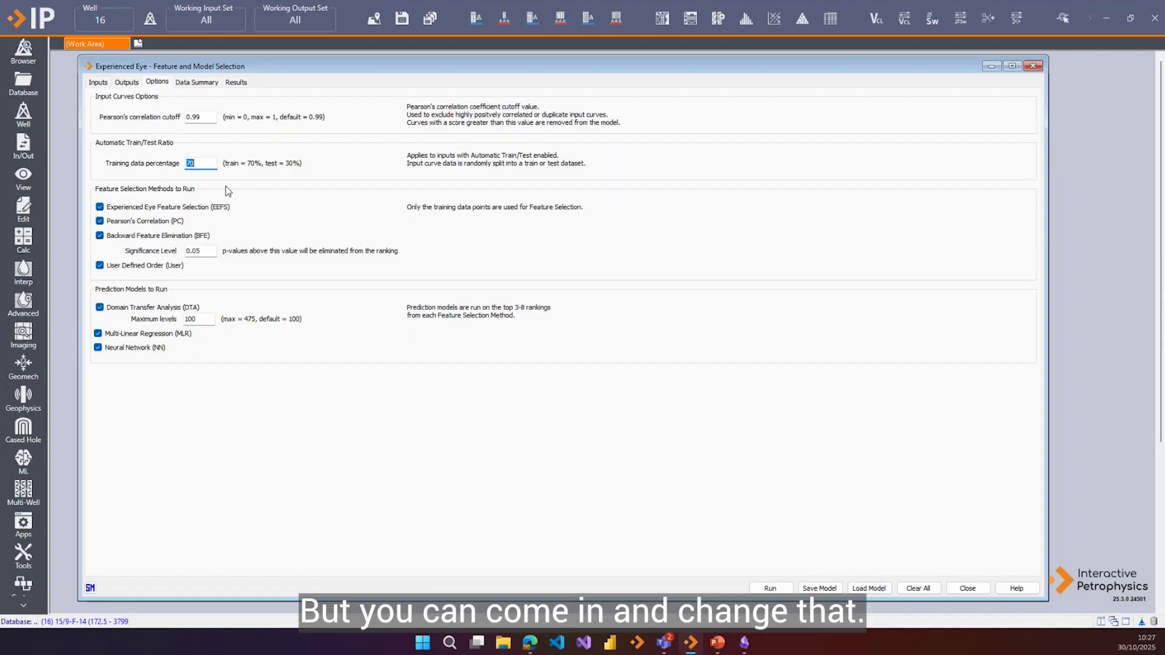
{"action": "type", "text": "80"}
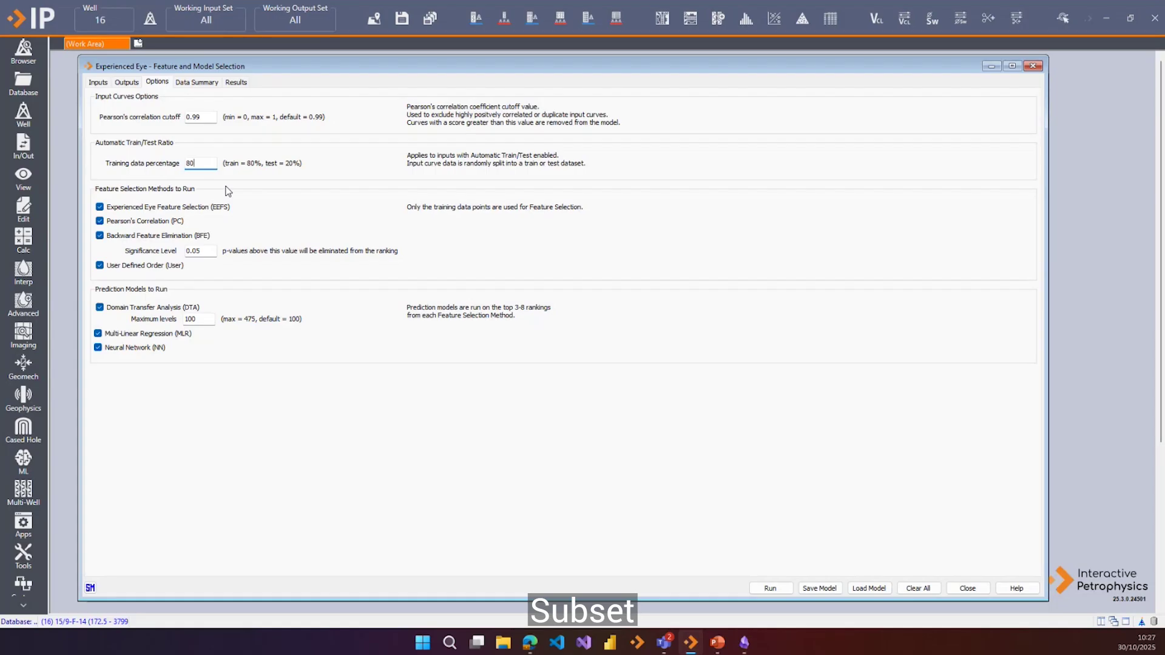
{"action": "key", "text": "BackSpace"}
{"action": "key", "text": "BackSpace"}
{"action": "type", "text": "70"}
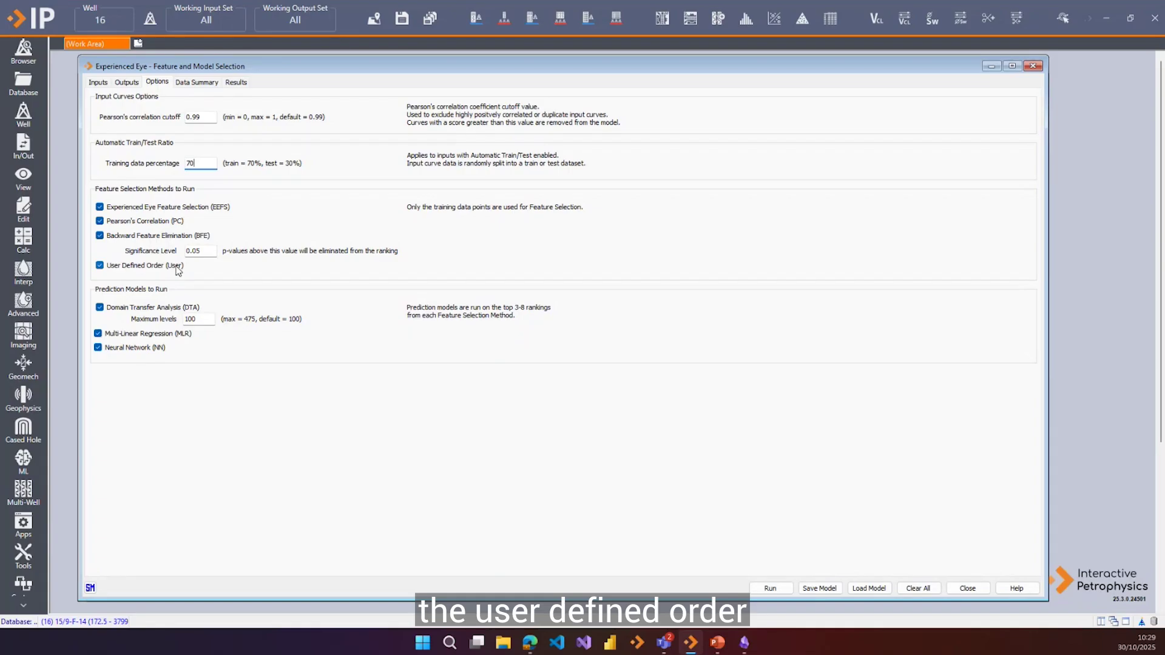
- Try moving the CALI curve up and down in the input curve order, and return it to the Curve 6 row
{"action": "left_click", "coordinate": [97, 84]}
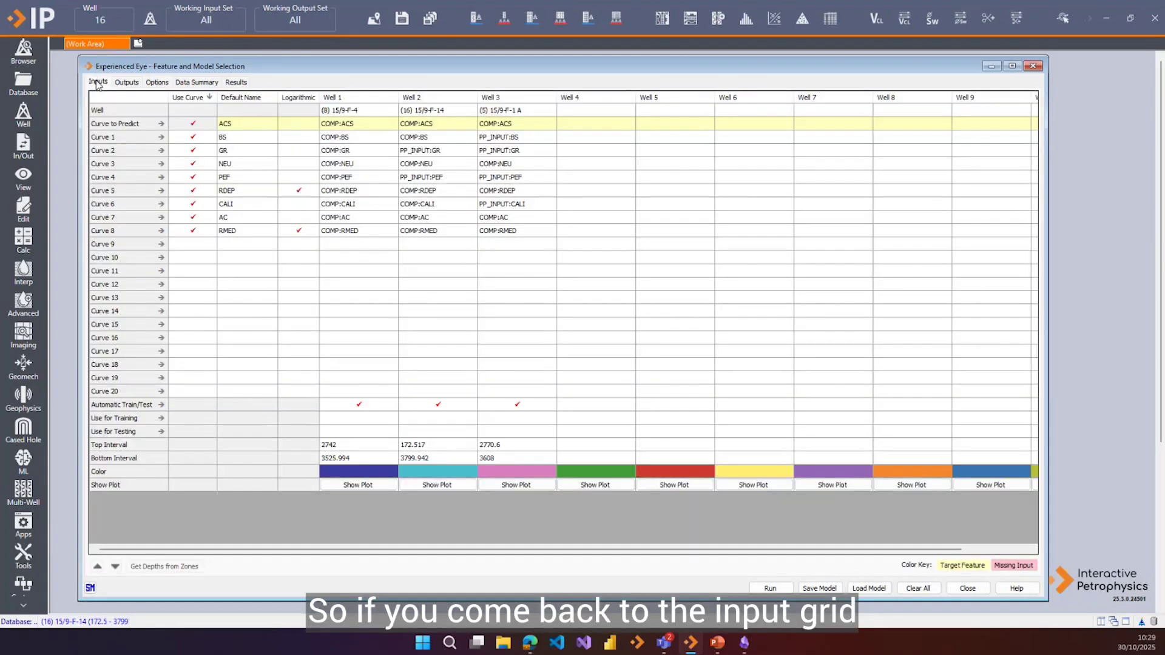
{"action": "left_click", "coordinate": [251, 192]}
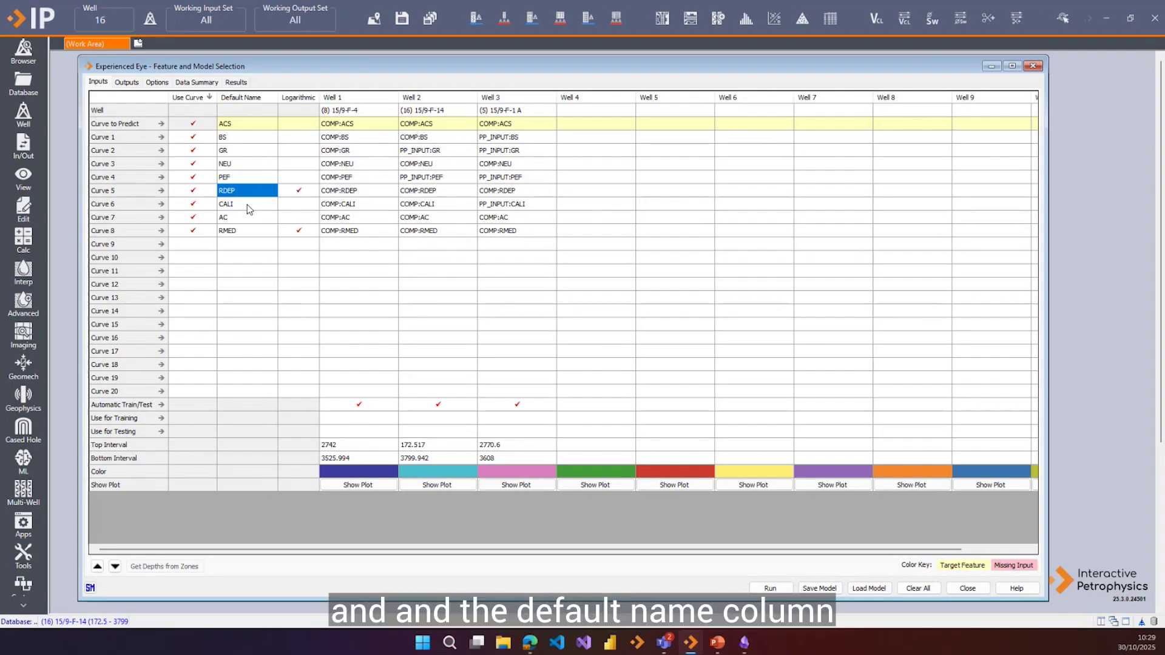
{"action": "left_click", "coordinate": [248, 205]}
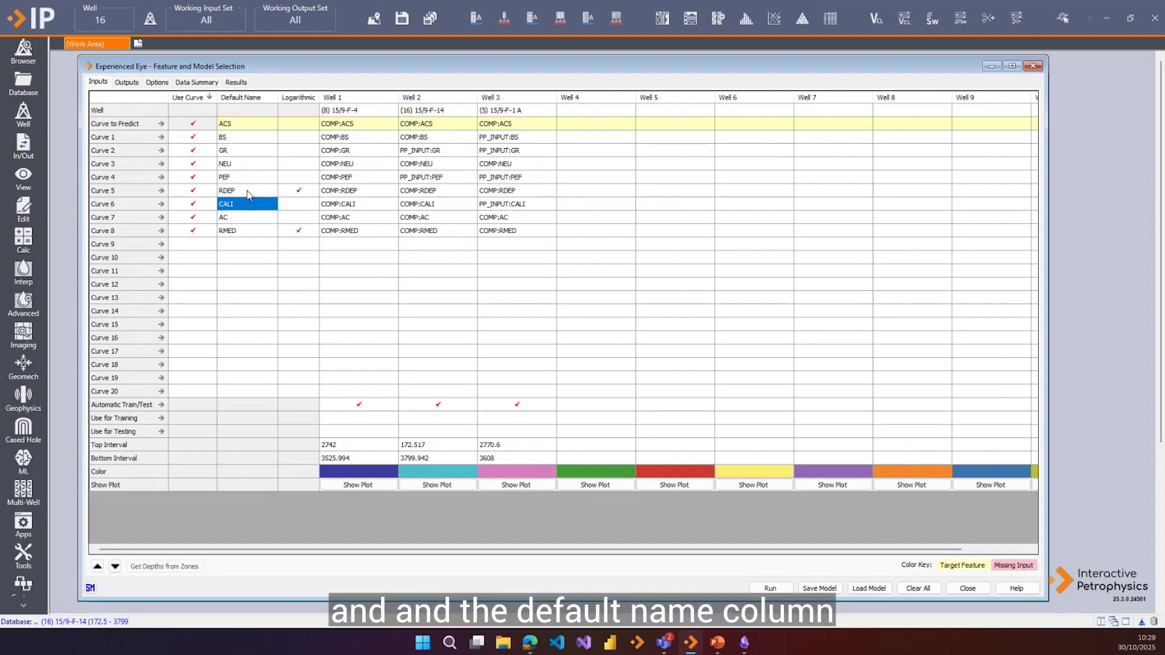
{"action": "left_click", "coordinate": [97, 566]}
{"action": "left_click", "coordinate": [115, 567]}
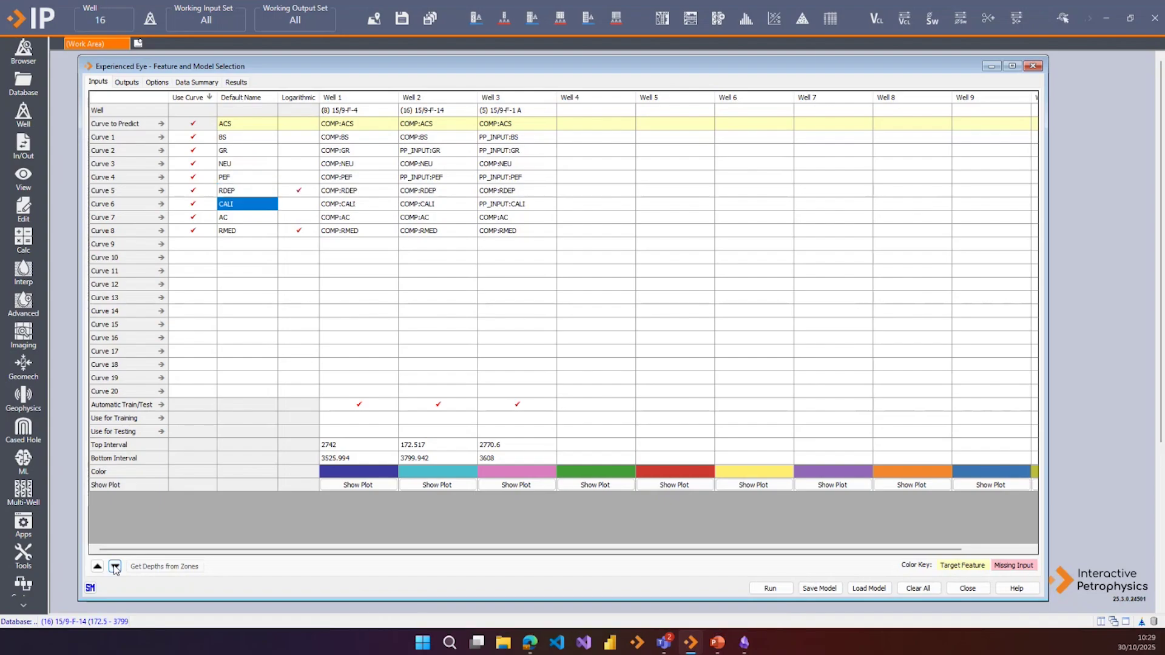
{"action": "left_click", "coordinate": [114, 566]}
{"action": "left_click", "coordinate": [97, 567]}
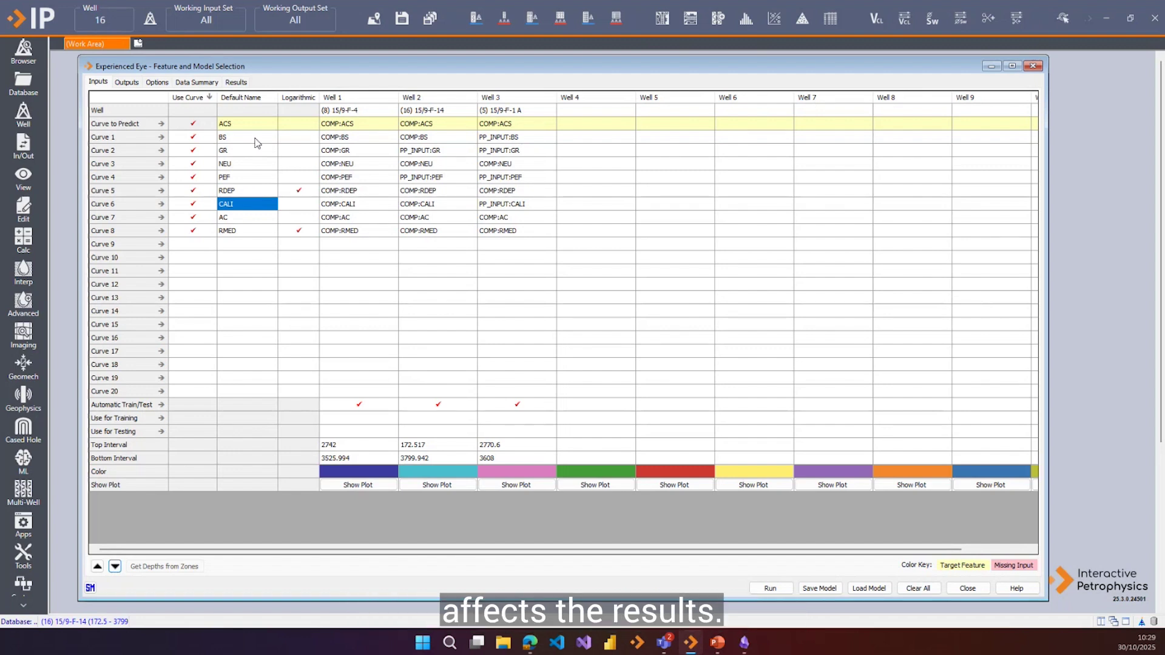
- Check the options and run the feature and model selection with all feature selection methods and prediction models enabled
{"action": "left_click", "coordinate": [158, 83]}
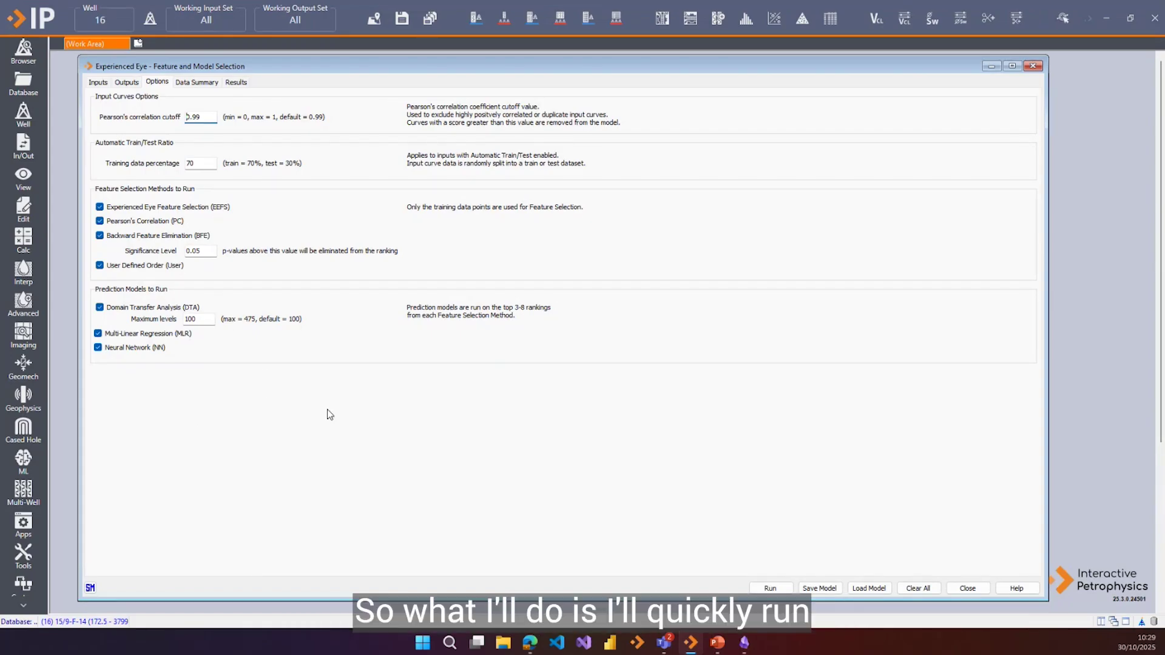
{"action": "left_click", "coordinate": [768, 590]}
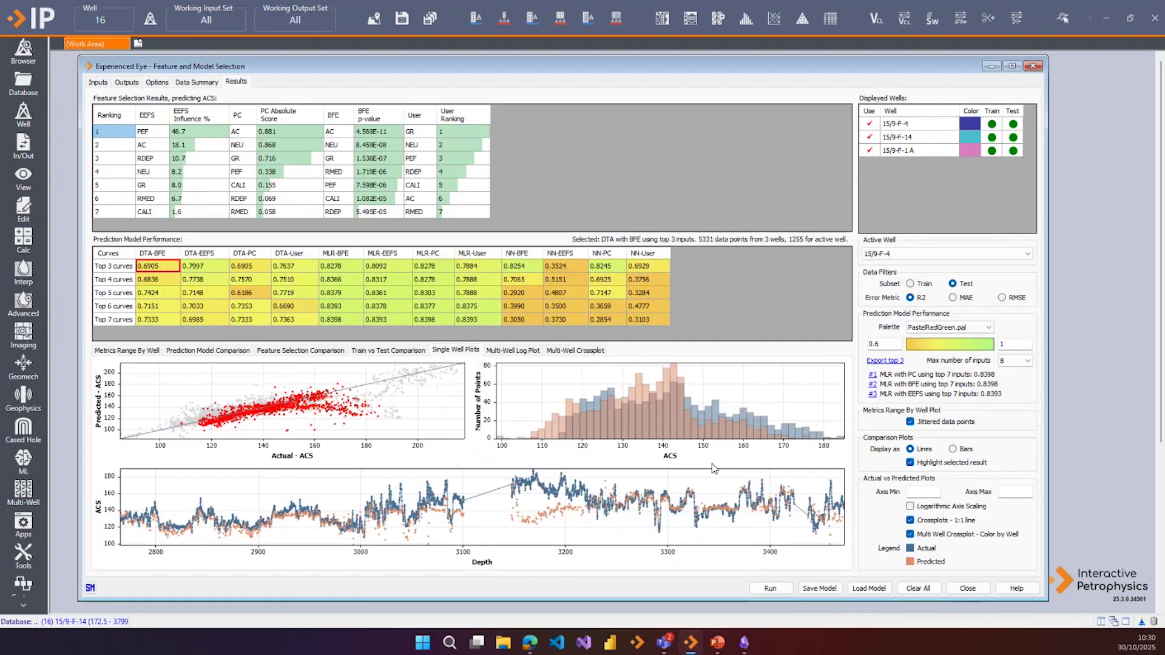
- Examine the data summary for valid and invalid curves, train/test splits and standard deviations of each well
{"action": "left_click", "coordinate": [213, 85]}
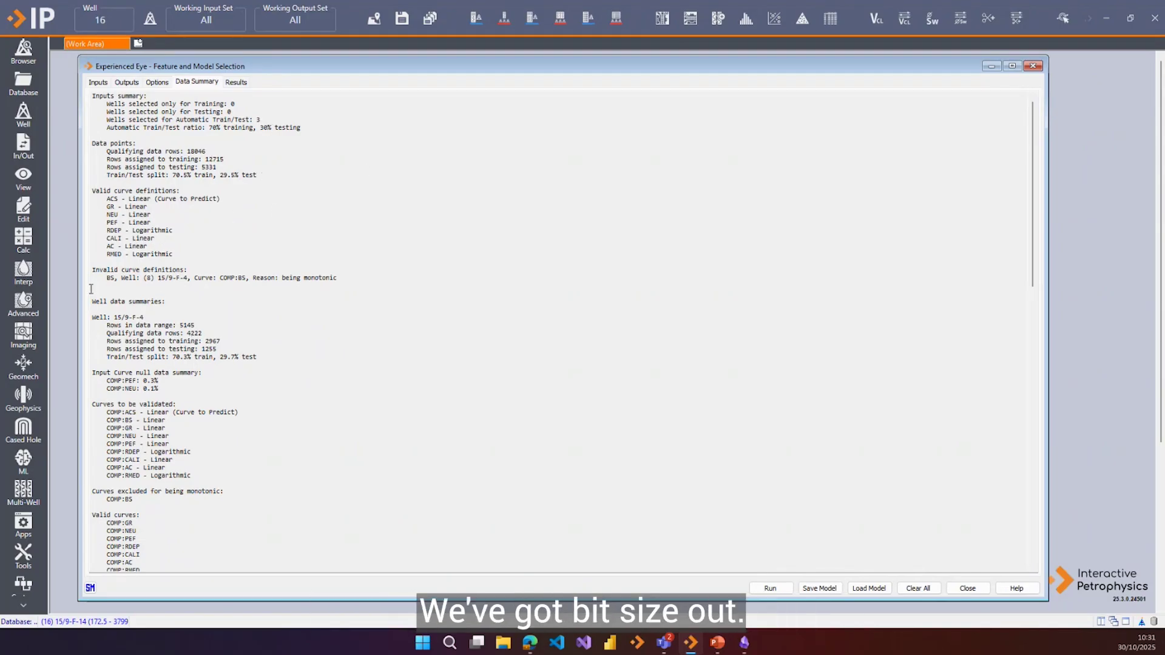
{"action": "scroll", "coordinate": [145, 337], "scroll_direction": "down", "scroll_amount": 1}
{"action": "scroll", "coordinate": [144, 337], "scroll_direction": "down", "scroll_amount": 4}
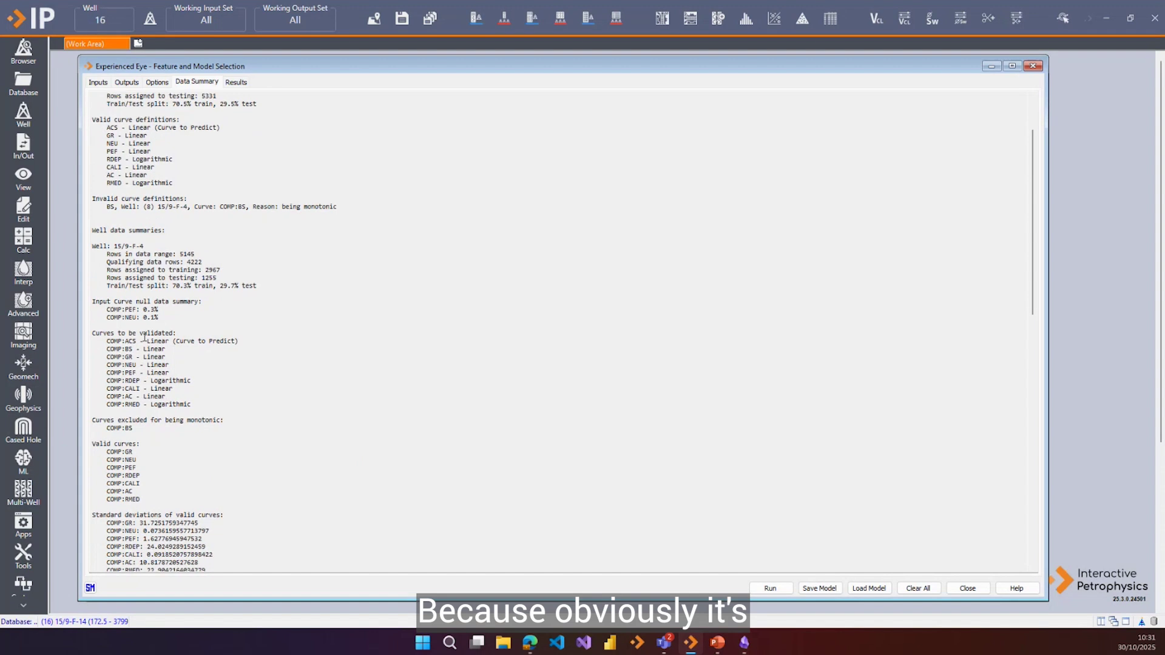
{"action": "scroll", "coordinate": [145, 334], "scroll_direction": "down", "scroll_amount": 4}
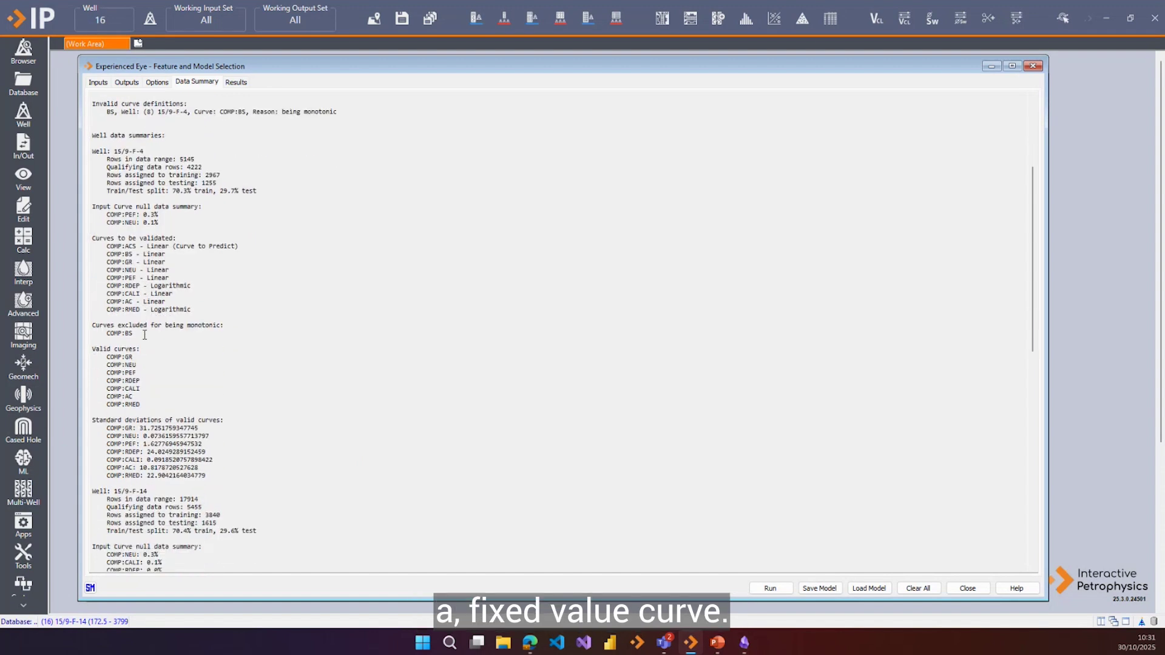
{"action": "scroll", "coordinate": [241, 333], "scroll_direction": "down", "scroll_amount": 13}
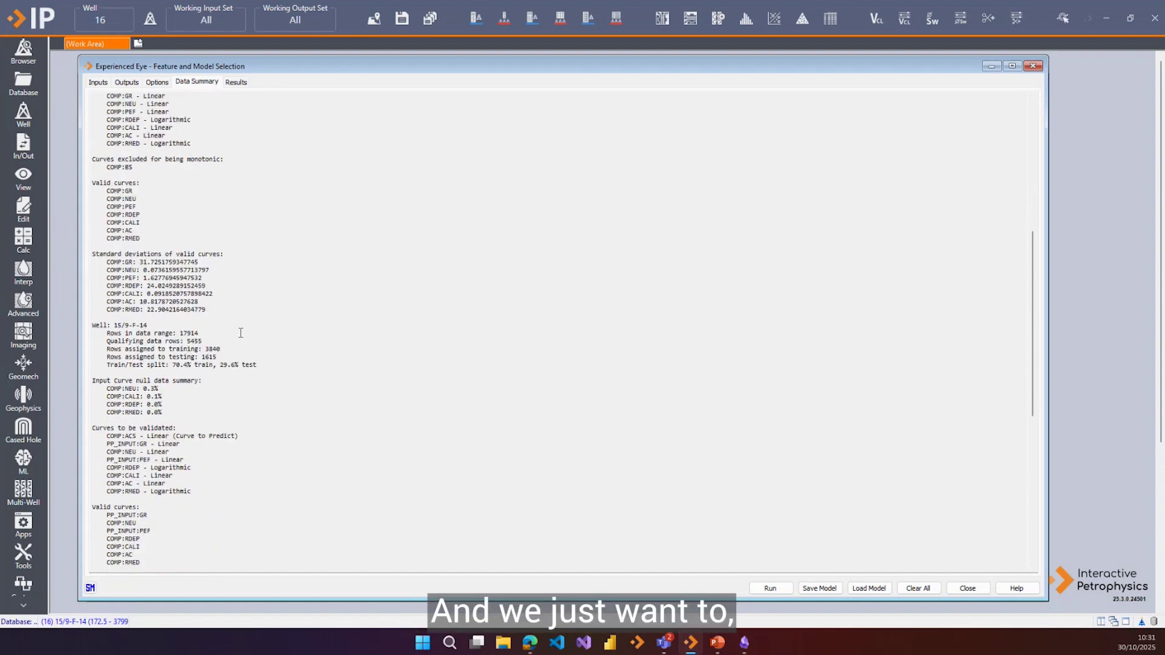
{"action": "scroll", "coordinate": [240, 333], "scroll_direction": "down", "scroll_amount": 5}
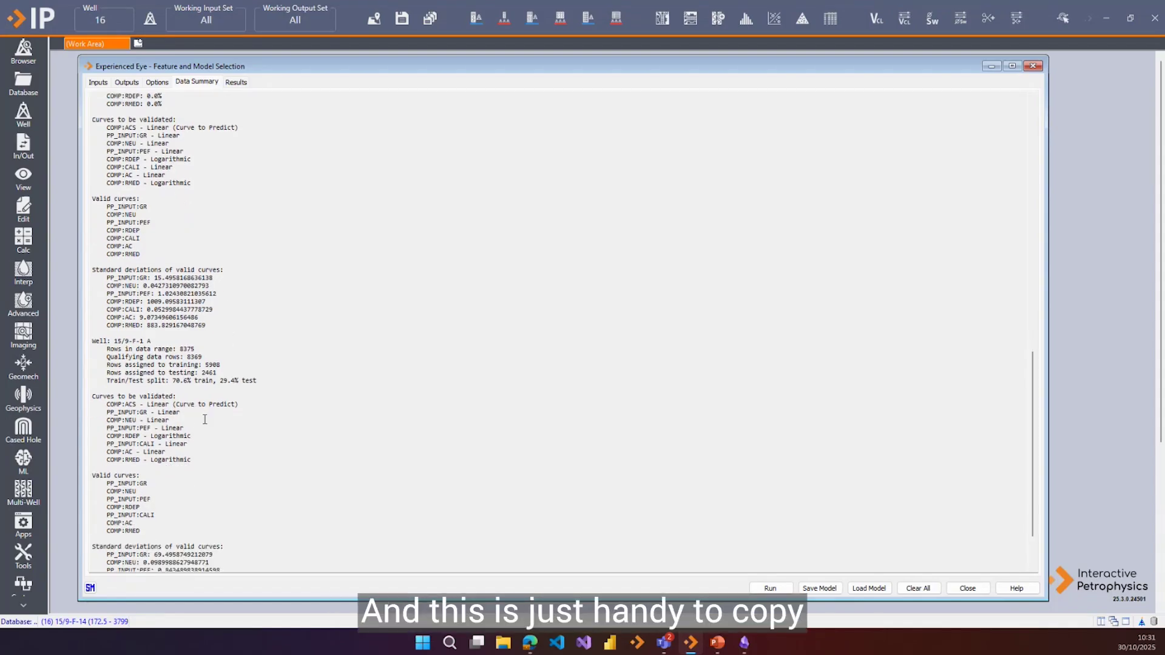
{"action": "scroll", "coordinate": [315, 370], "scroll_direction": "down", "scroll_amount": 2}
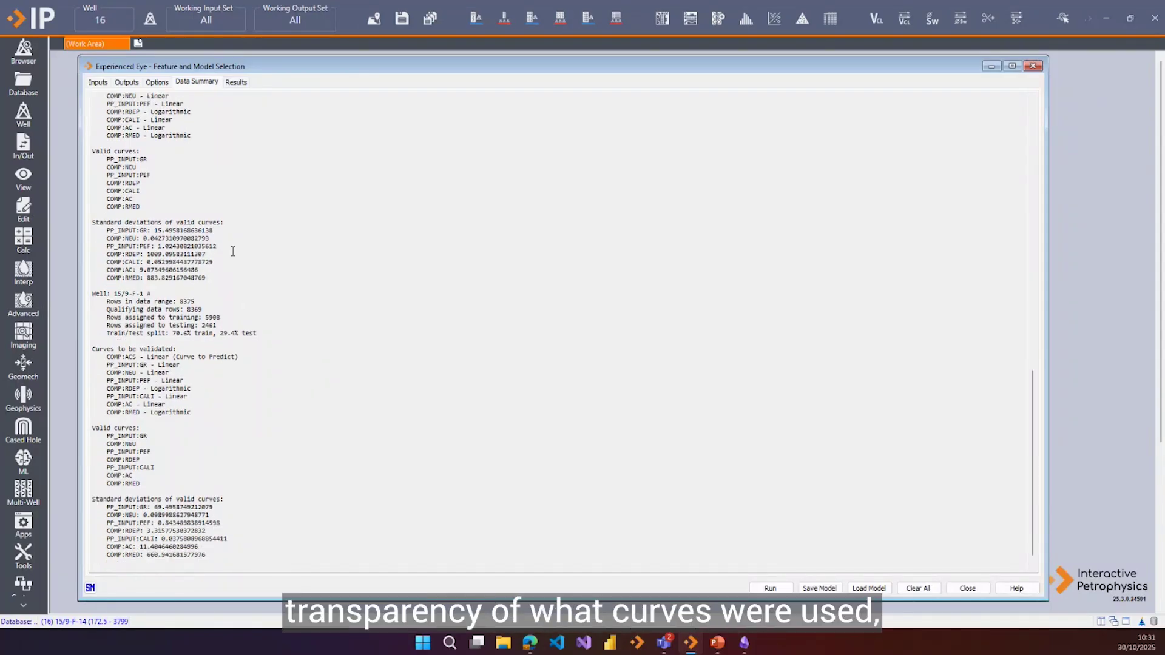
- Limit the displayed results to well 15/9-F-4 and view its Metrics Range By Well plot
{"action": "left_click", "coordinate": [237, 86]}
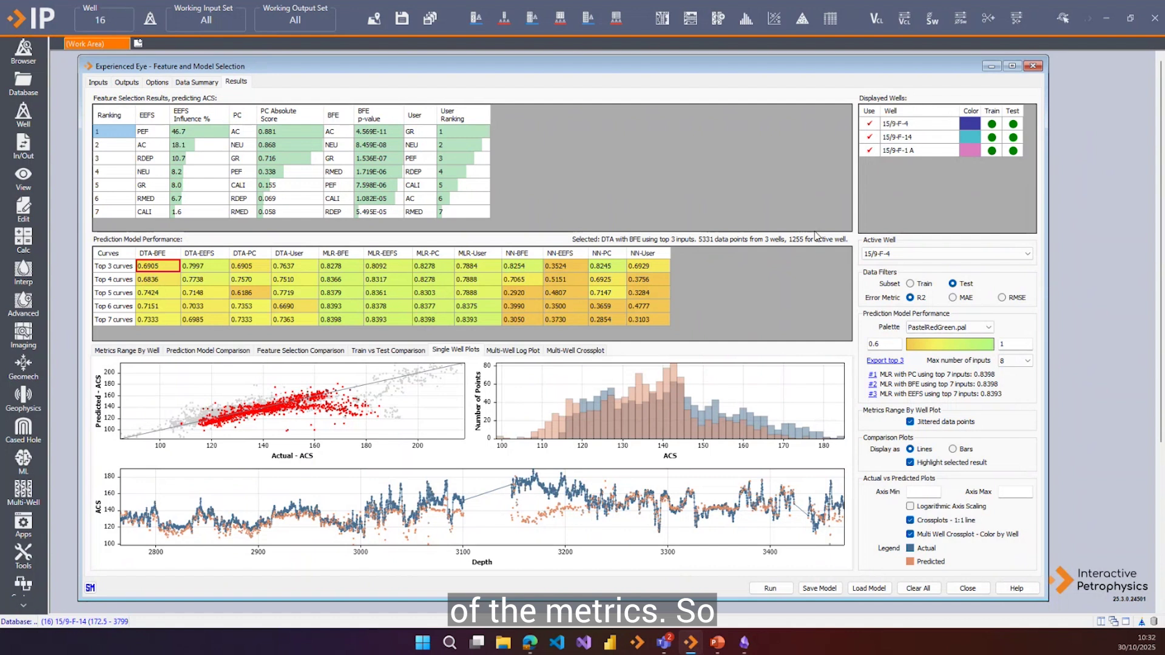
{"action": "left_click", "coordinate": [869, 150]}
{"action": "left_click", "coordinate": [869, 137]}
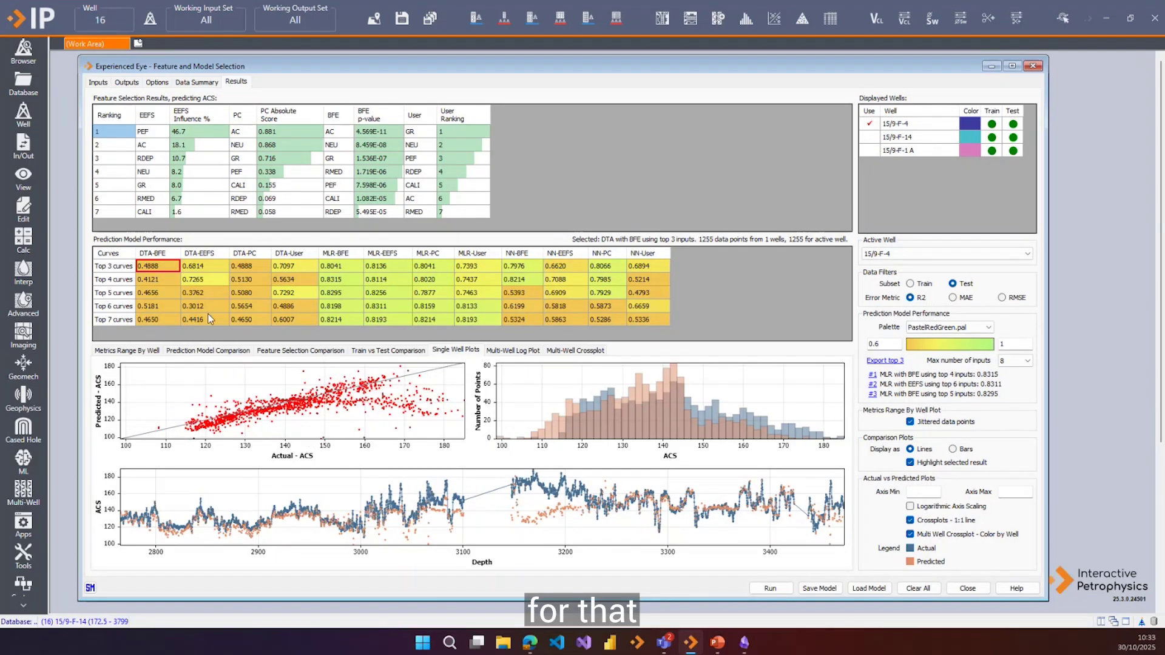
{"action": "left_click", "coordinate": [126, 350]}
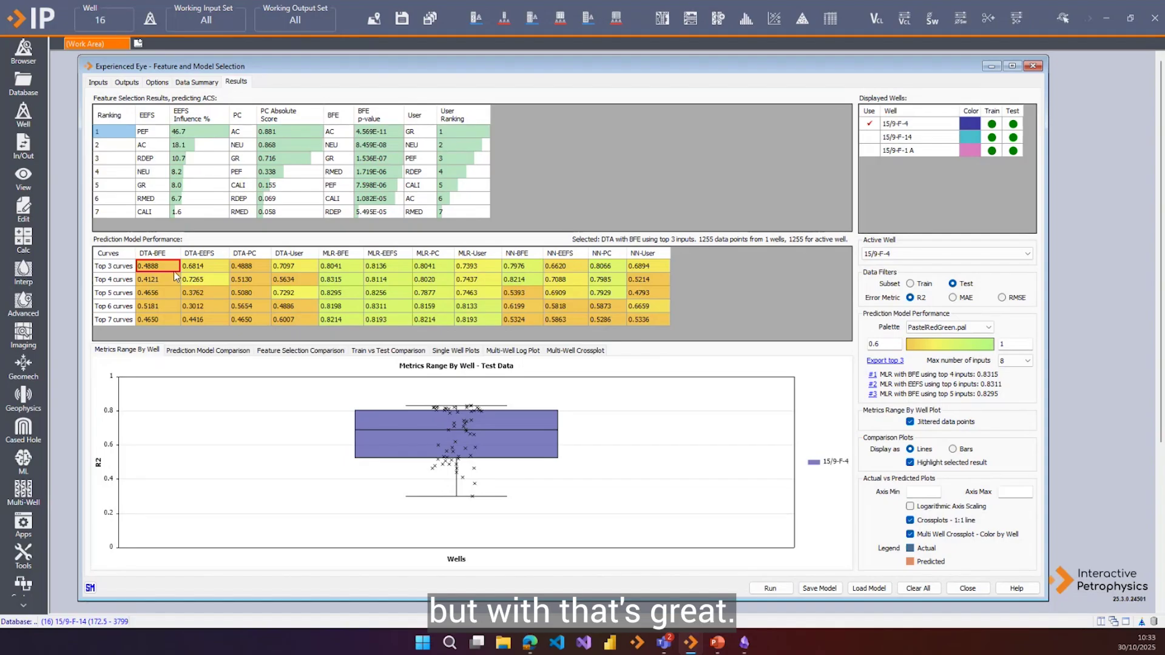
- View the results for well 15/9-F-14 alone and 15/9-F-1 A alone, and display all three wells again
{"action": "left_click", "coordinate": [870, 123]}
{"action": "left_click", "coordinate": [871, 138]}
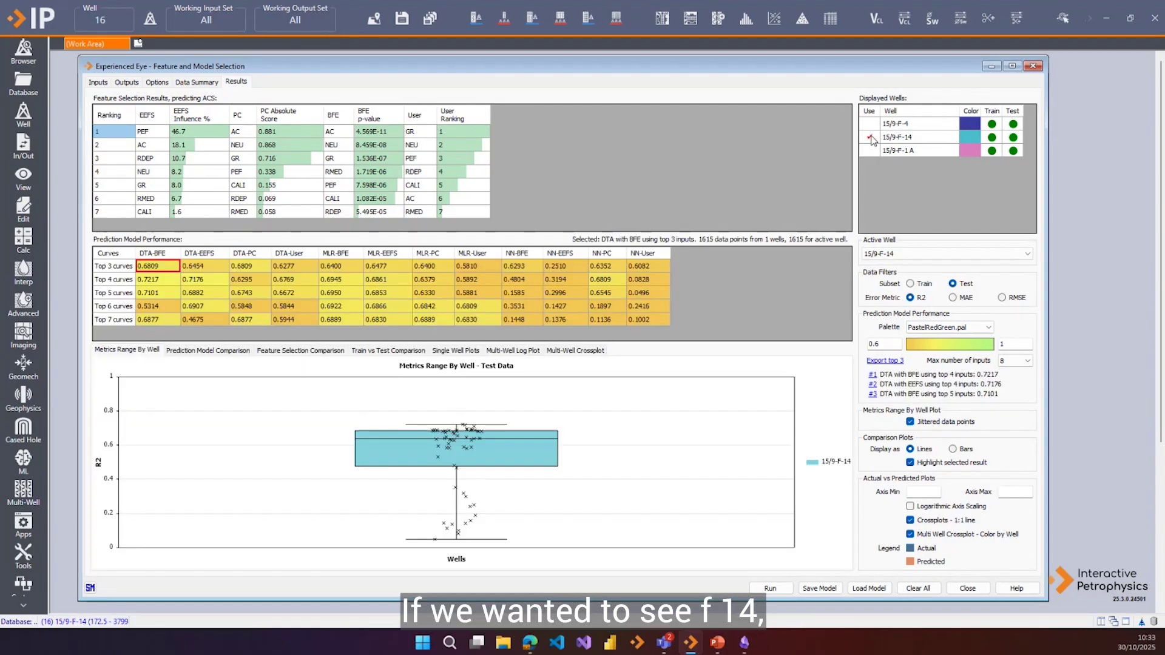
{"action": "left_click", "coordinate": [871, 137]}
{"action": "left_click", "coordinate": [870, 151]}
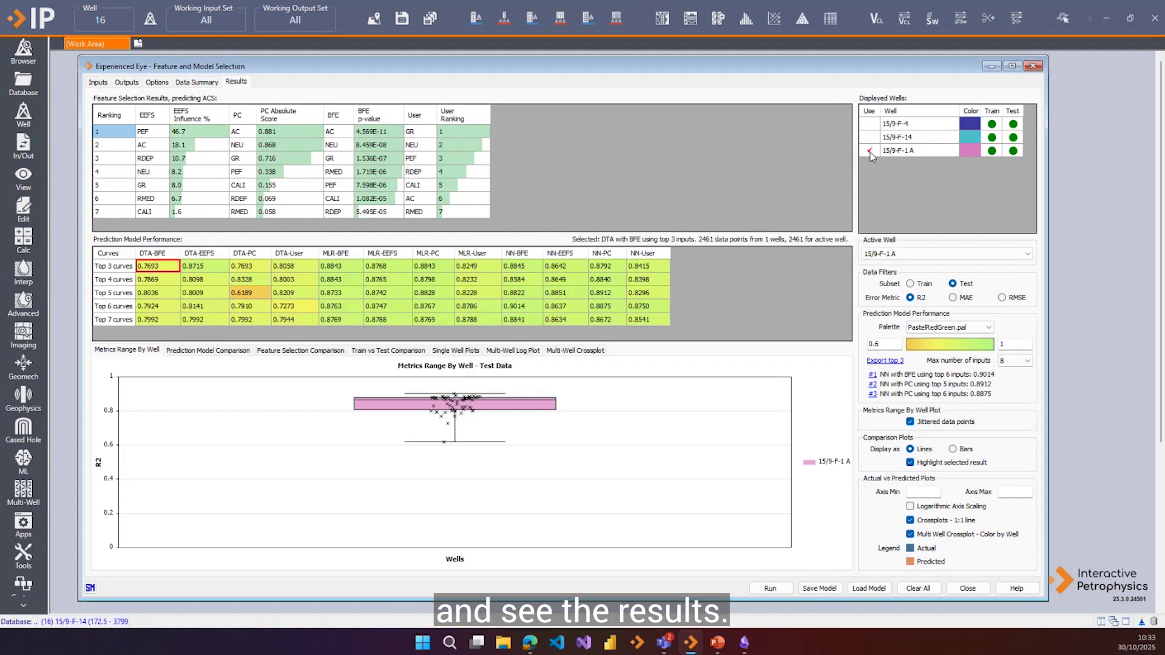
{"action": "left_click", "coordinate": [871, 137]}
{"action": "left_click", "coordinate": [870, 124]}
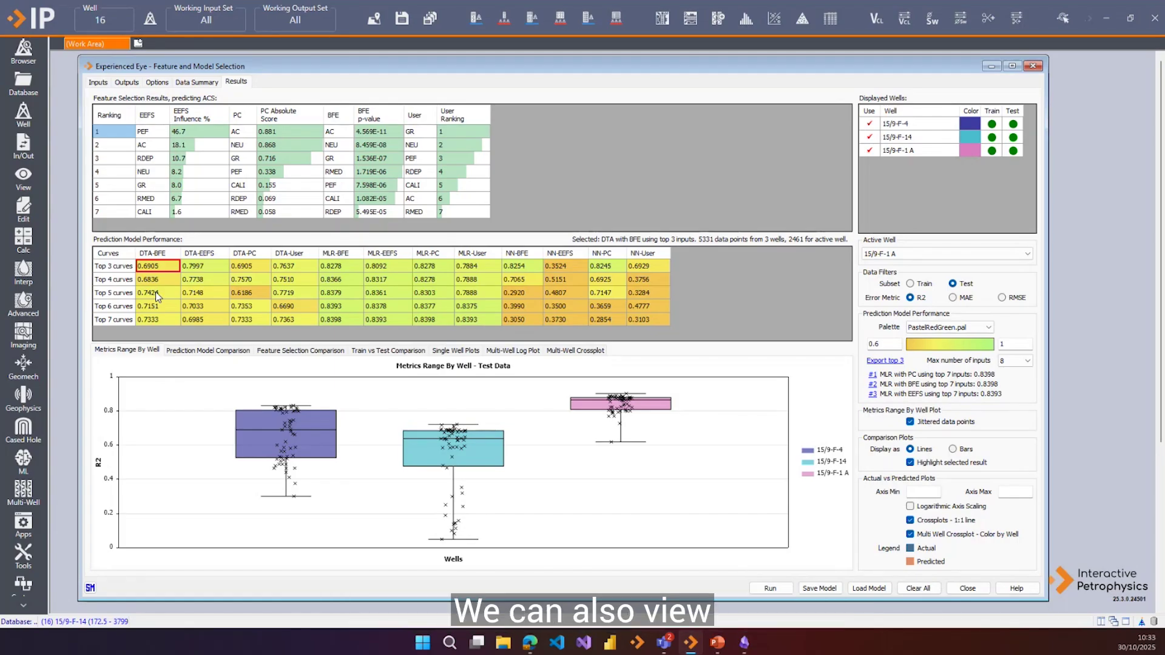
- Compare the results by MAE and RMSE and for the training subset, and return to R2 on the test subset
{"action": "left_click", "coordinate": [953, 298]}
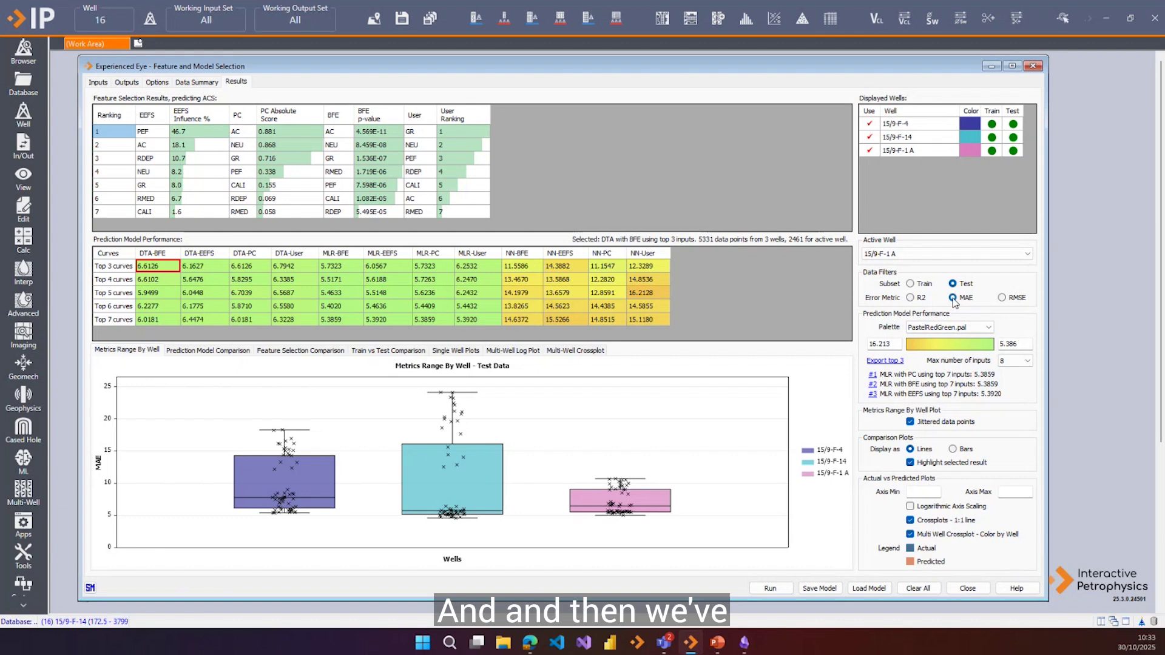
{"action": "left_click", "coordinate": [1002, 298]}
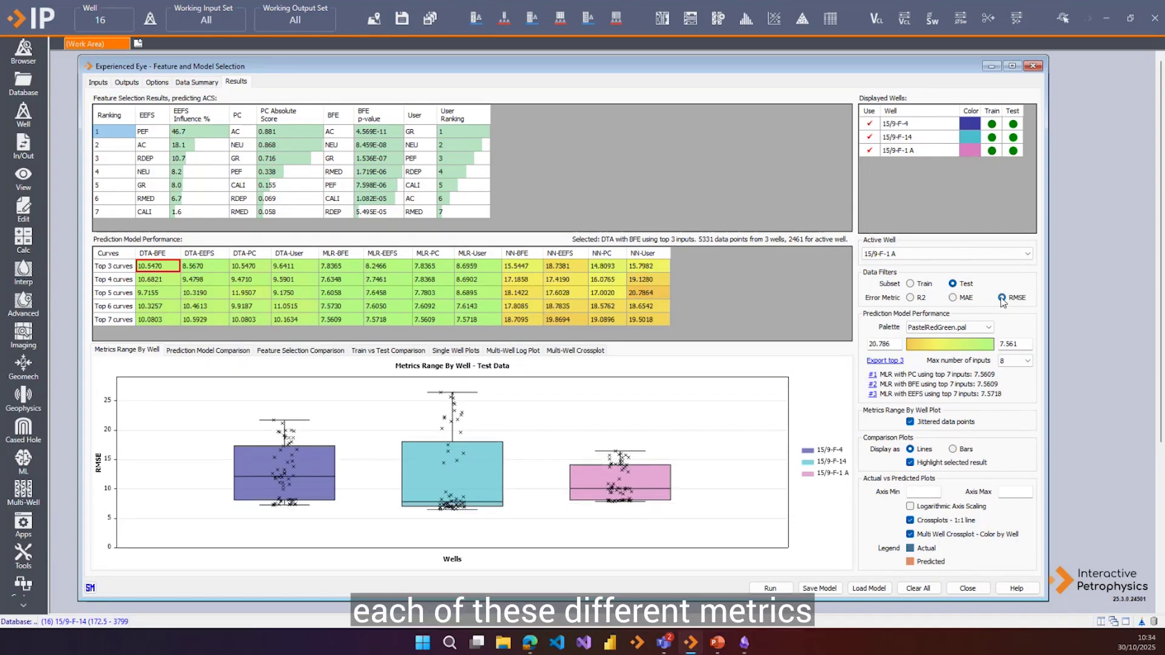
{"action": "left_click", "coordinate": [954, 298]}
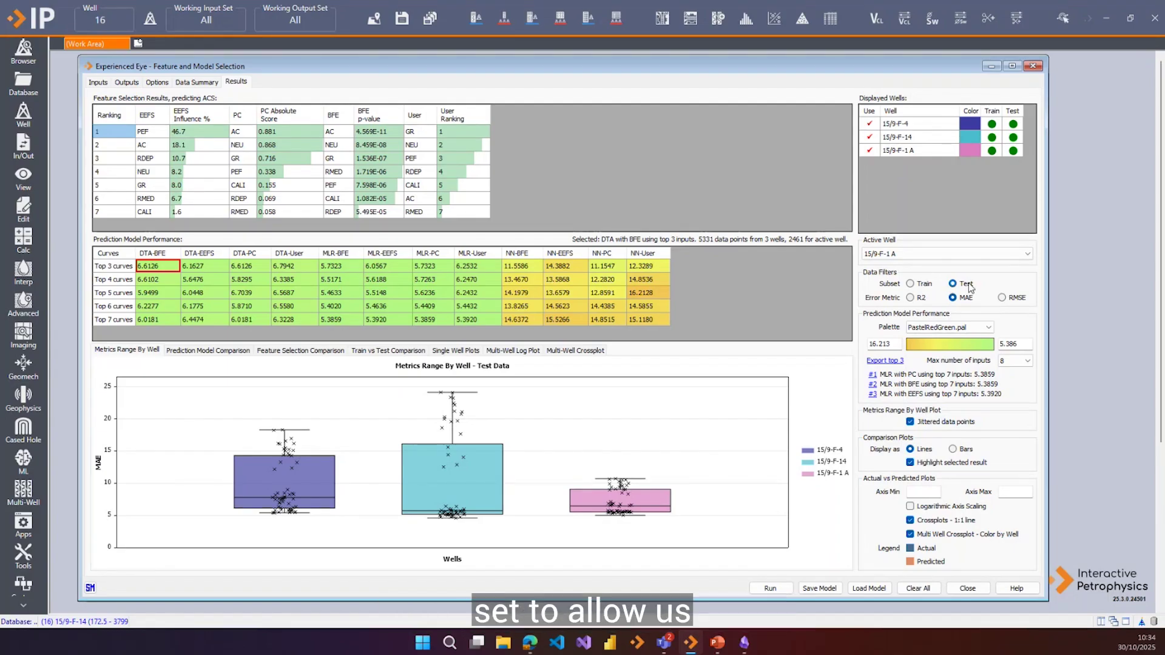
{"action": "left_click", "coordinate": [922, 287]}
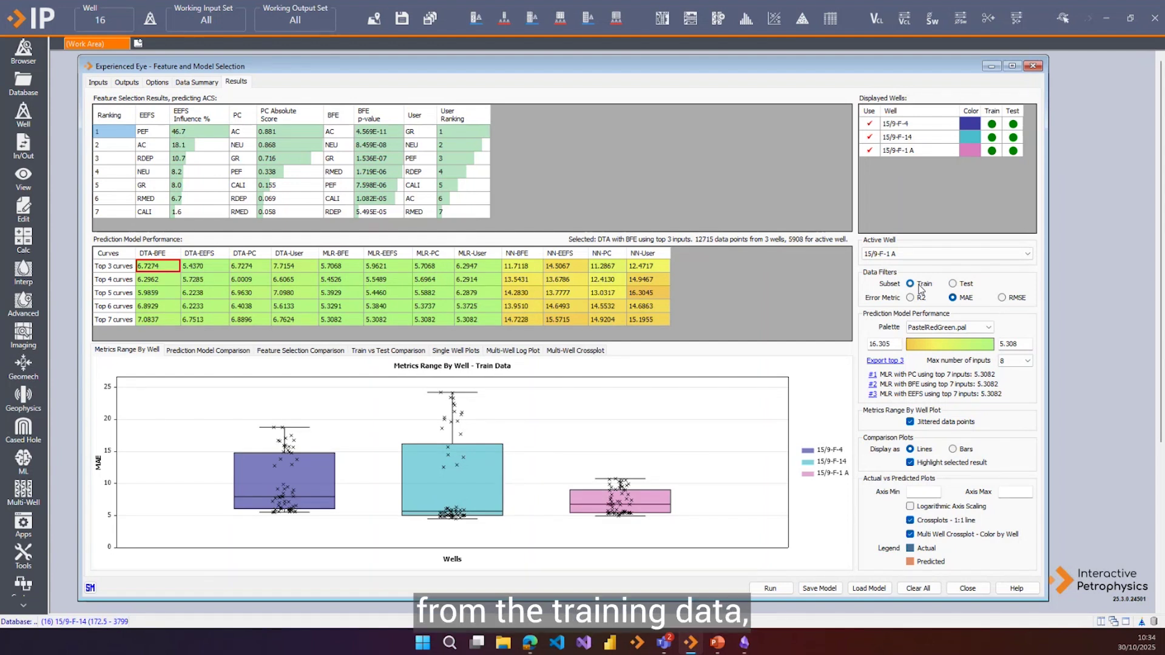
{"action": "left_click", "coordinate": [963, 287]}
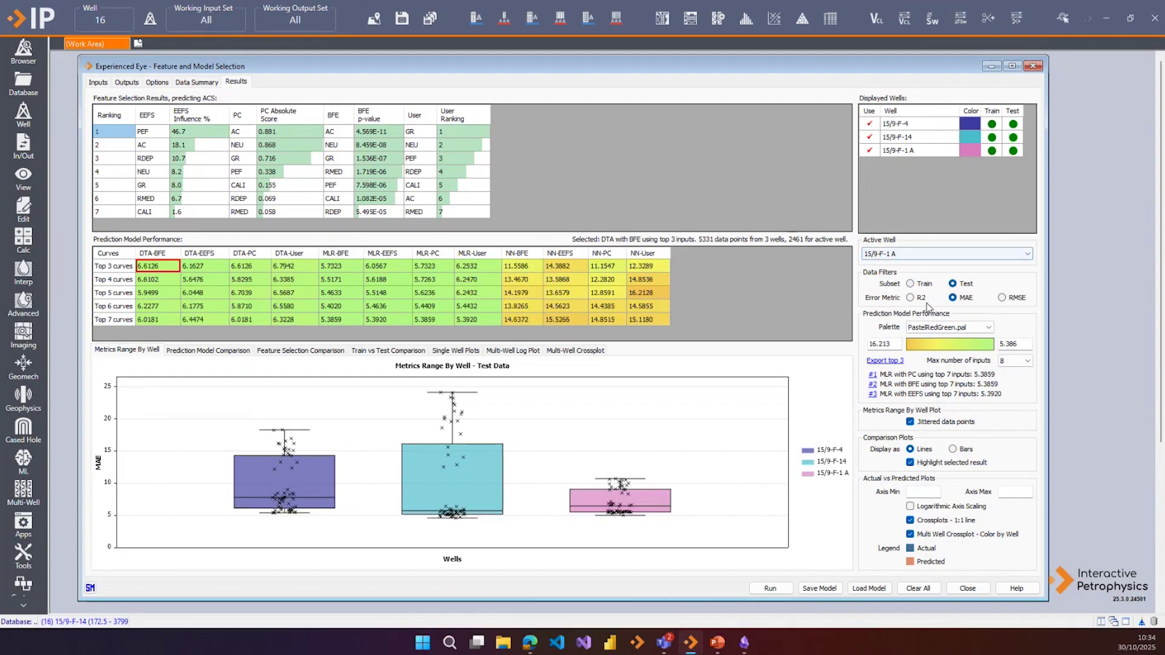
{"action": "left_click", "coordinate": [912, 297]}
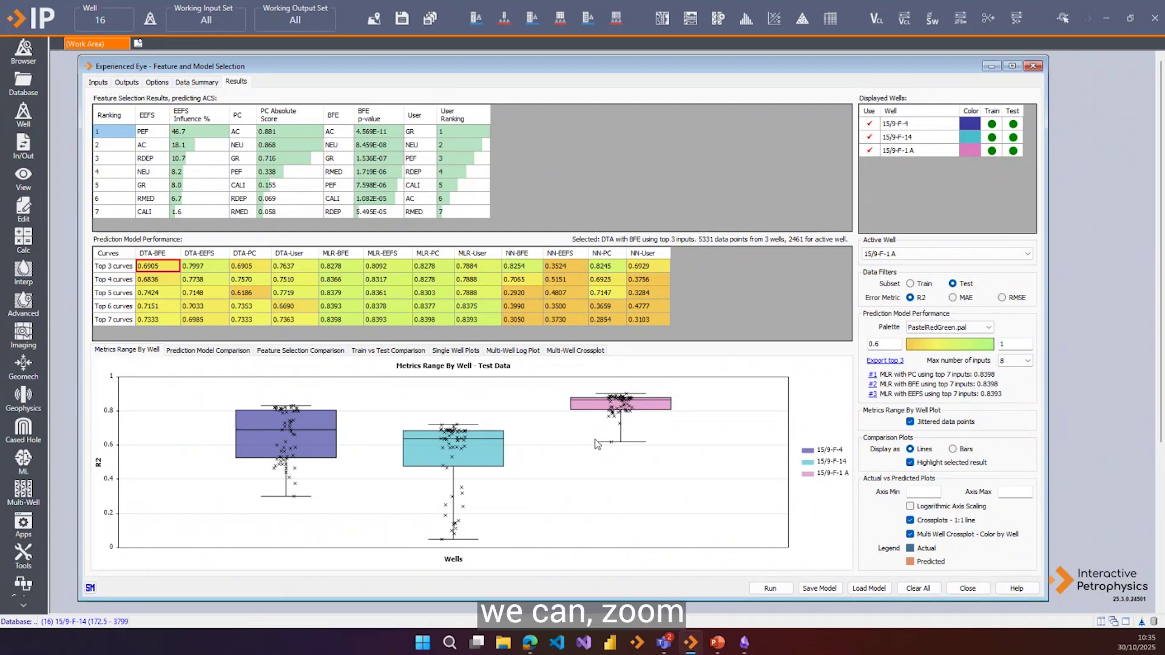
- Examine the box plots and jittered points of the Metrics Range By Well plot up close
{"action": "scroll", "coordinate": [593, 448], "scroll_direction": "up", "scroll_amount": 1}
{"action": "scroll", "coordinate": [293, 472], "scroll_direction": "up", "scroll_amount": 1}
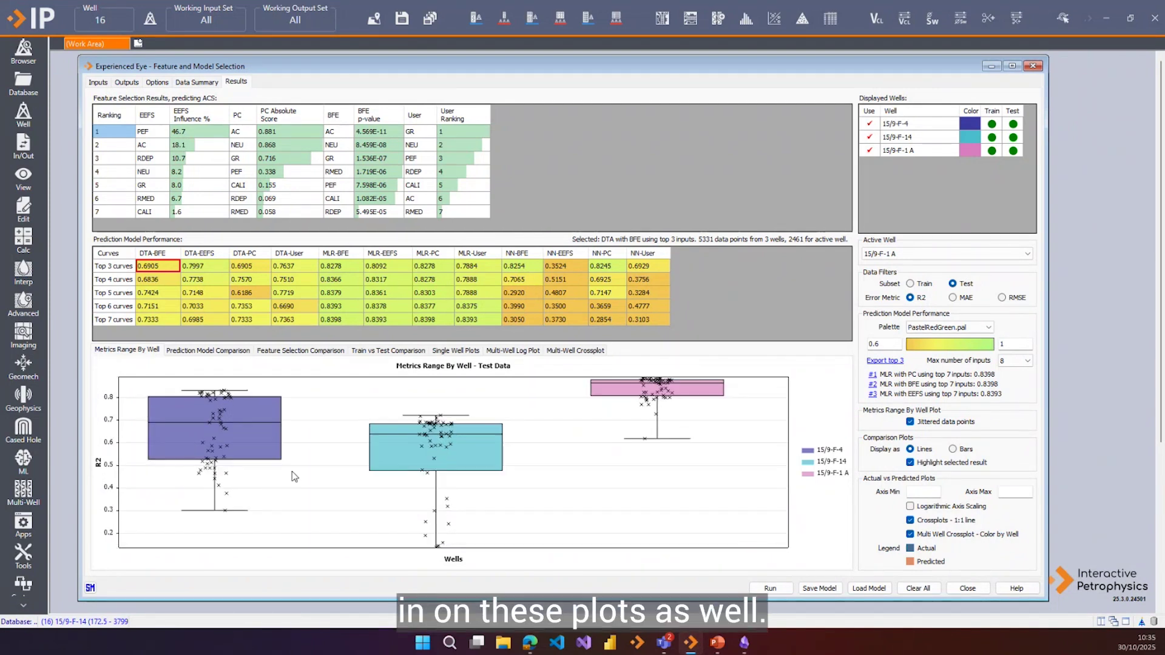
{"action": "left_click_drag", "start_coordinate": [261, 473], "coordinate": [340, 506]}
{"action": "scroll", "coordinate": [338, 506], "scroll_direction": "up", "scroll_amount": 4}
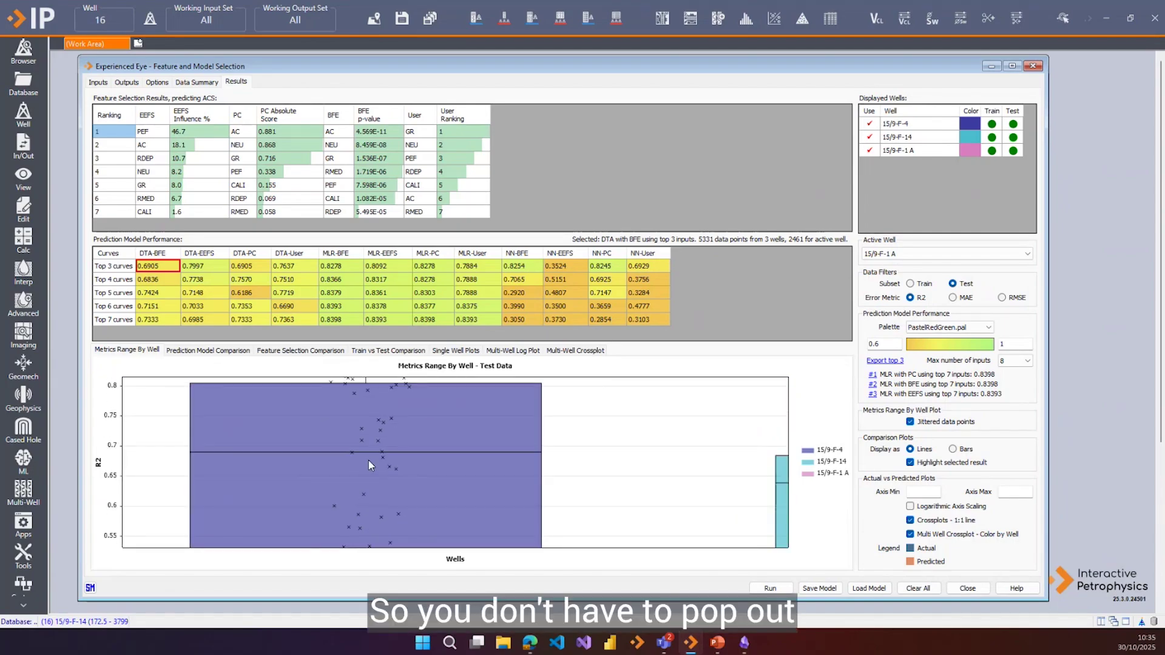
{"action": "scroll", "coordinate": [369, 462], "scroll_direction": "down", "scroll_amount": 2}
{"action": "scroll", "coordinate": [369, 460], "scroll_direction": "down", "scroll_amount": 1}
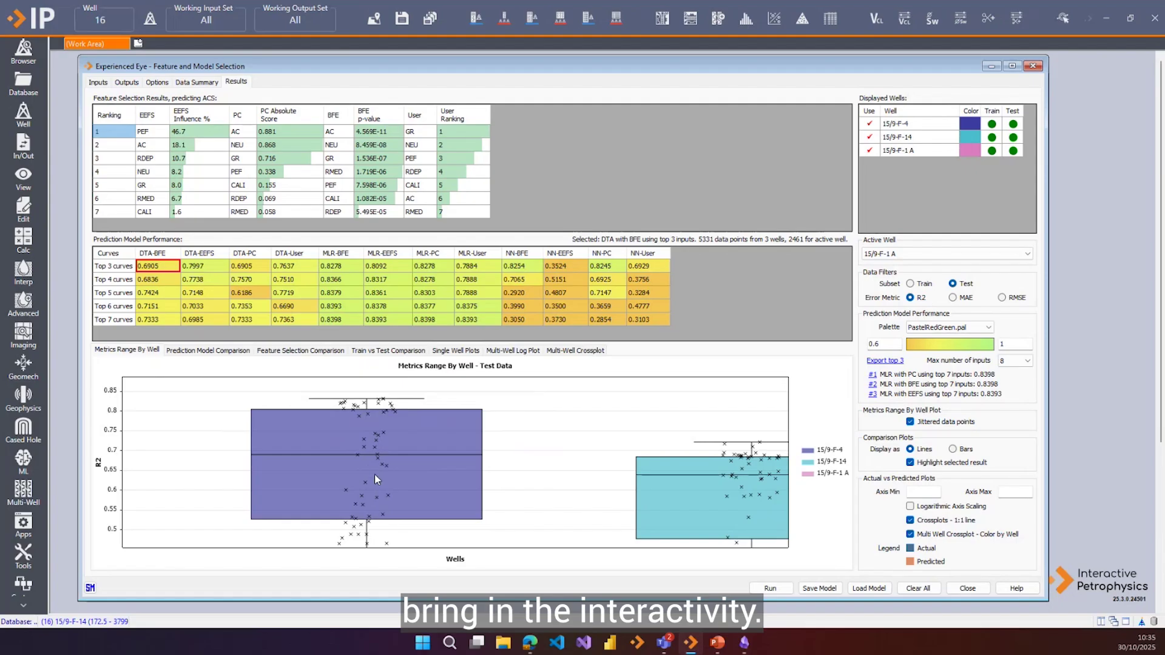
{"action": "scroll", "coordinate": [374, 475], "scroll_direction": "up", "scroll_amount": 1}
{"action": "scroll", "coordinate": [374, 475], "scroll_direction": "down", "scroll_amount": 2}
{"action": "scroll", "coordinate": [374, 474], "scroll_direction": "down", "scroll_amount": 2}
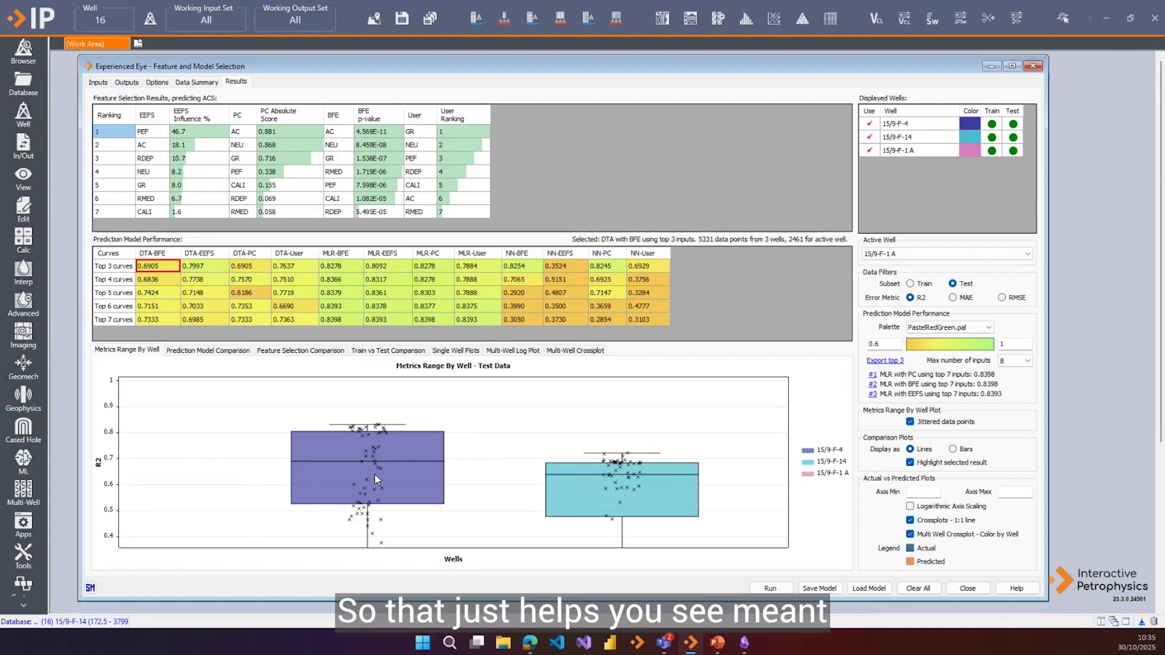
{"action": "scroll", "coordinate": [294, 428], "scroll_direction": "down", "scroll_amount": 2}
{"action": "left_click_drag", "start_coordinate": [295, 428], "coordinate": [277, 444]}
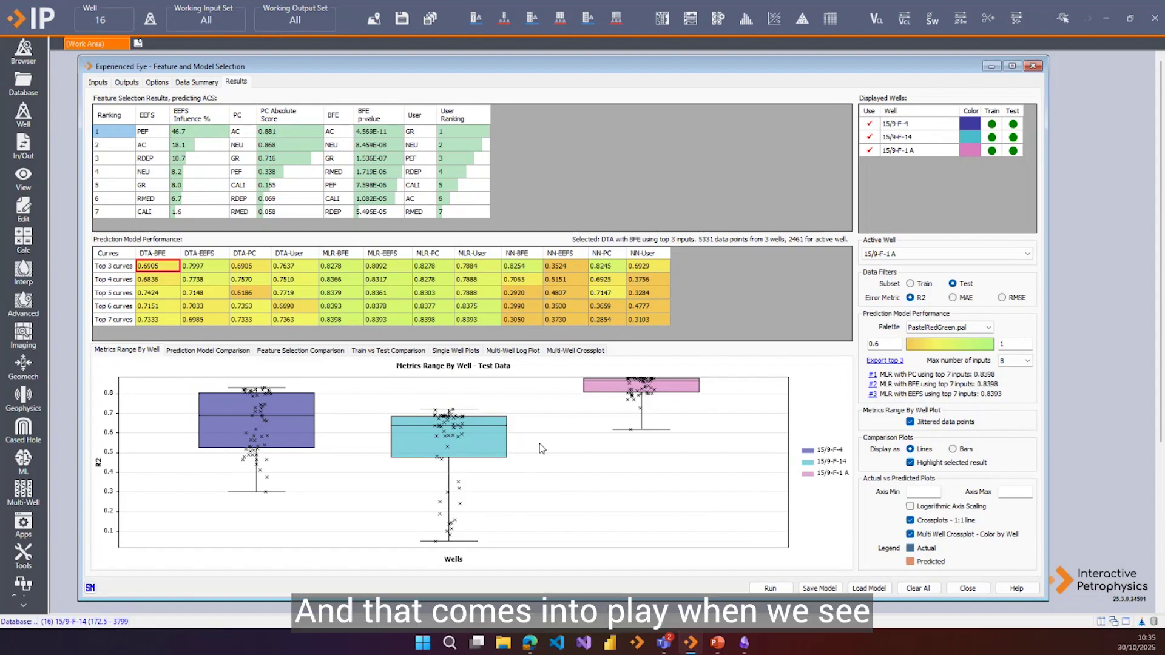
- View the Prediction Model Comparison plot for the NN-BFE and MLR-BFE results using the top 5 curves
{"action": "left_click", "coordinate": [225, 354]}
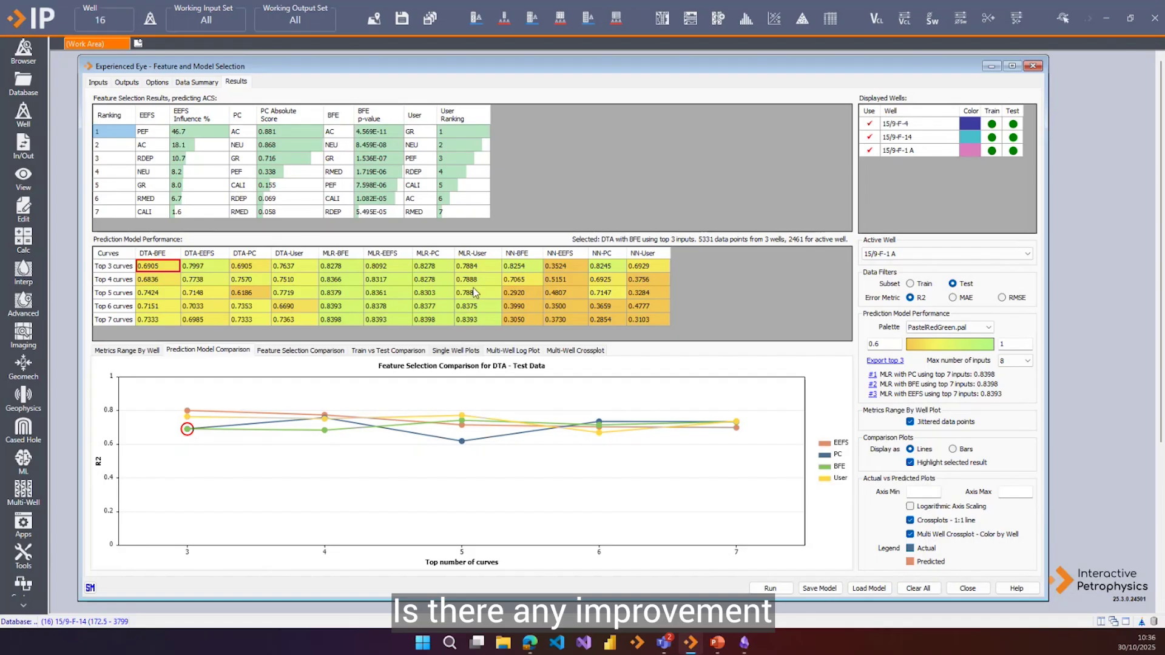
{"action": "left_click", "coordinate": [510, 296]}
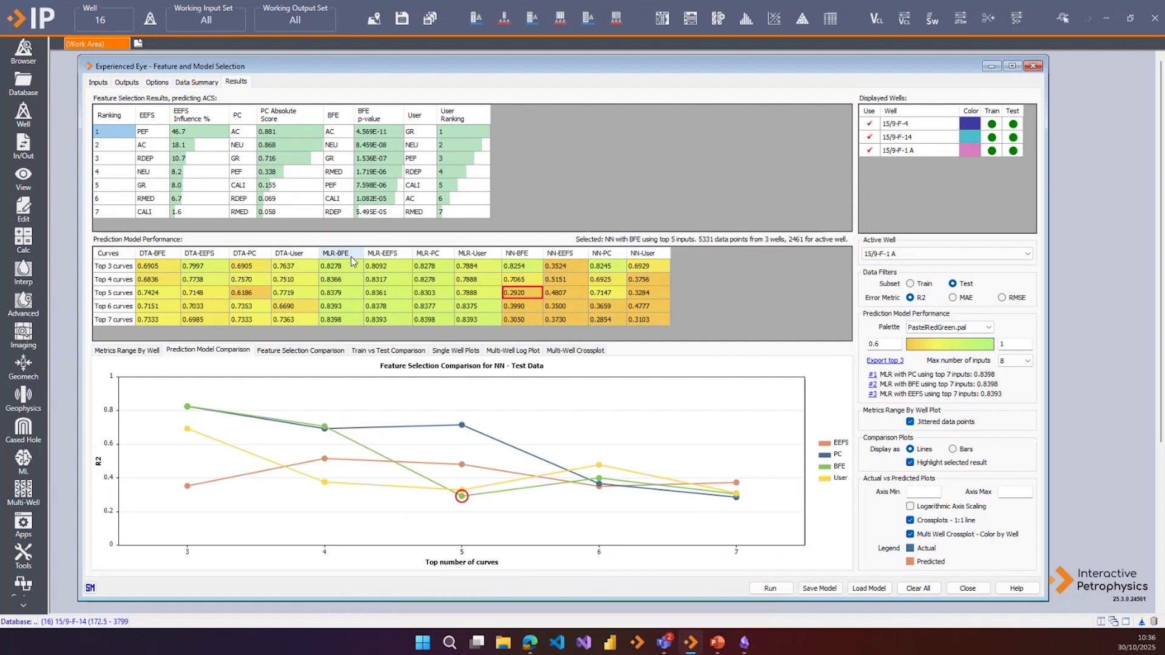
{"action": "left_click", "coordinate": [346, 295]}
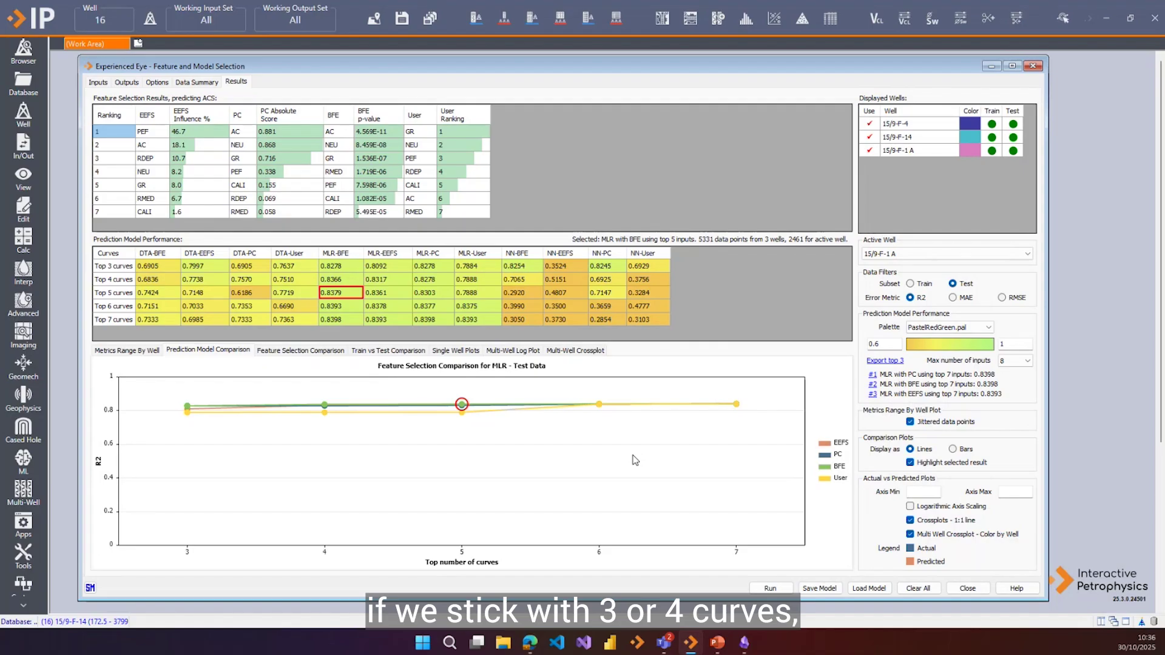
- View the Feature Selection Comparison and Train vs Test Comparison plots for the selected MLR-BFE result
{"action": "left_click", "coordinate": [323, 353]}
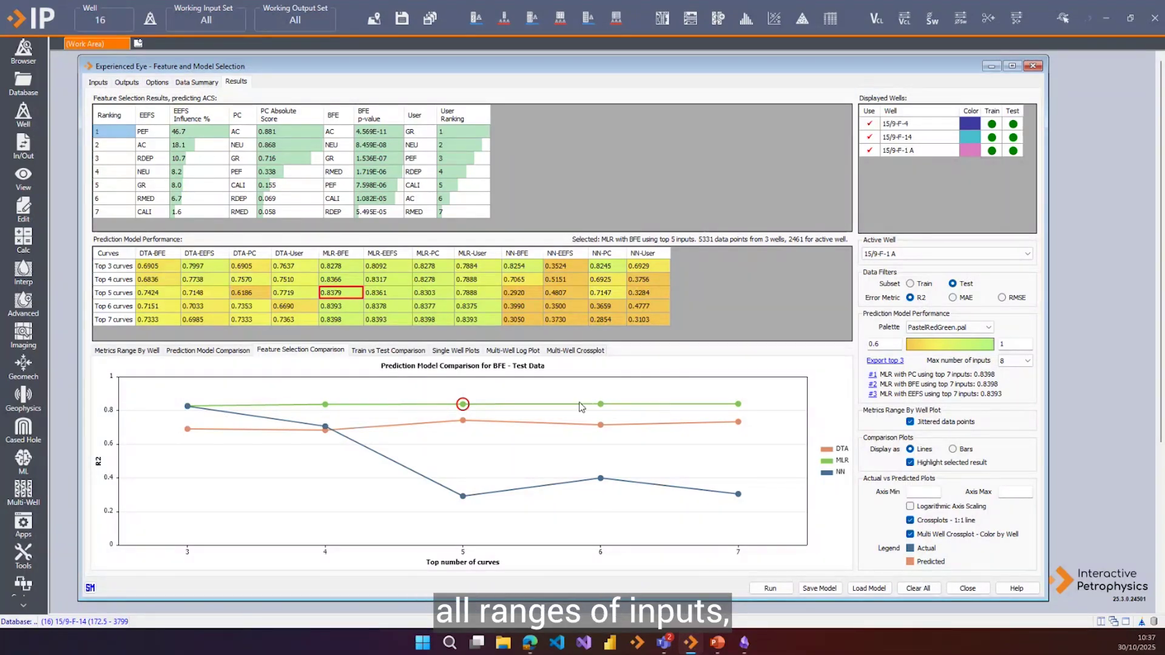
{"action": "left_click", "coordinate": [399, 350]}
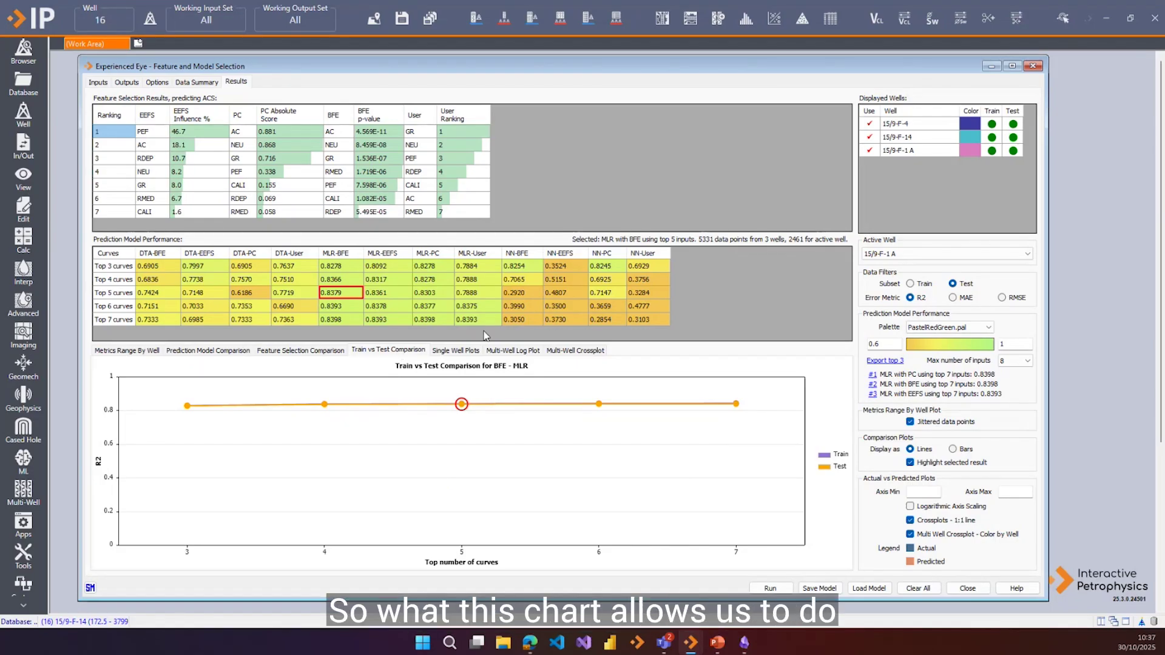
- View the Train vs Test Comparison plots for the NN-BFE and DTA-User results using the top 6 curves
{"action": "left_click", "coordinate": [531, 315]}
{"action": "left_click", "coordinate": [527, 306]}
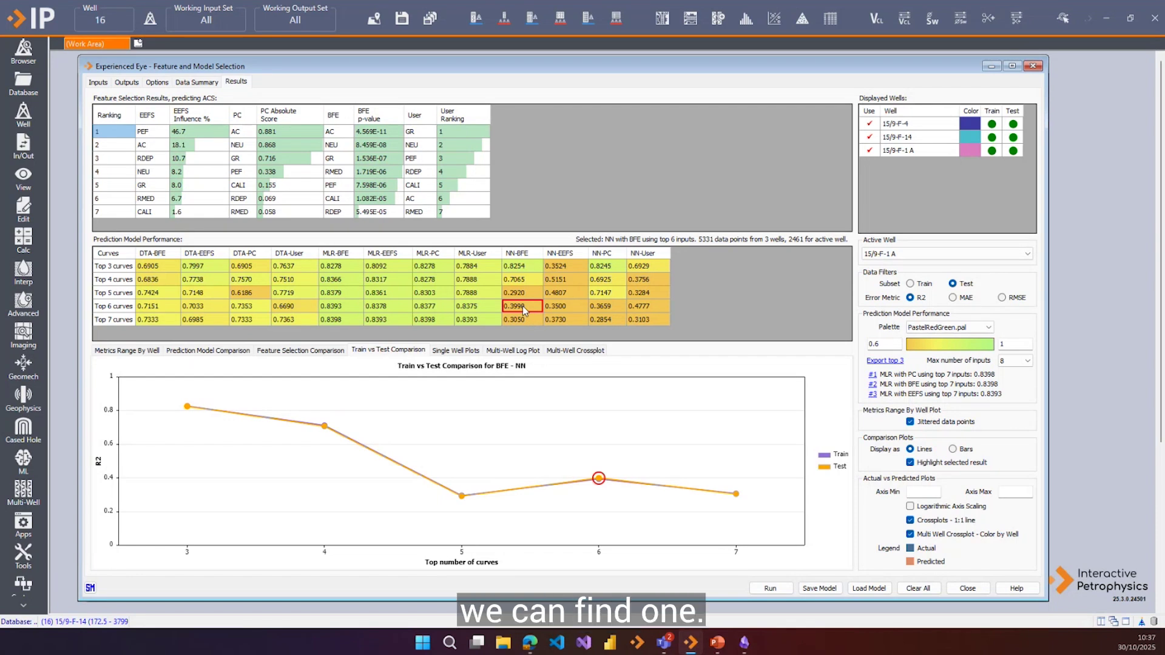
{"action": "left_click", "coordinate": [293, 306]}
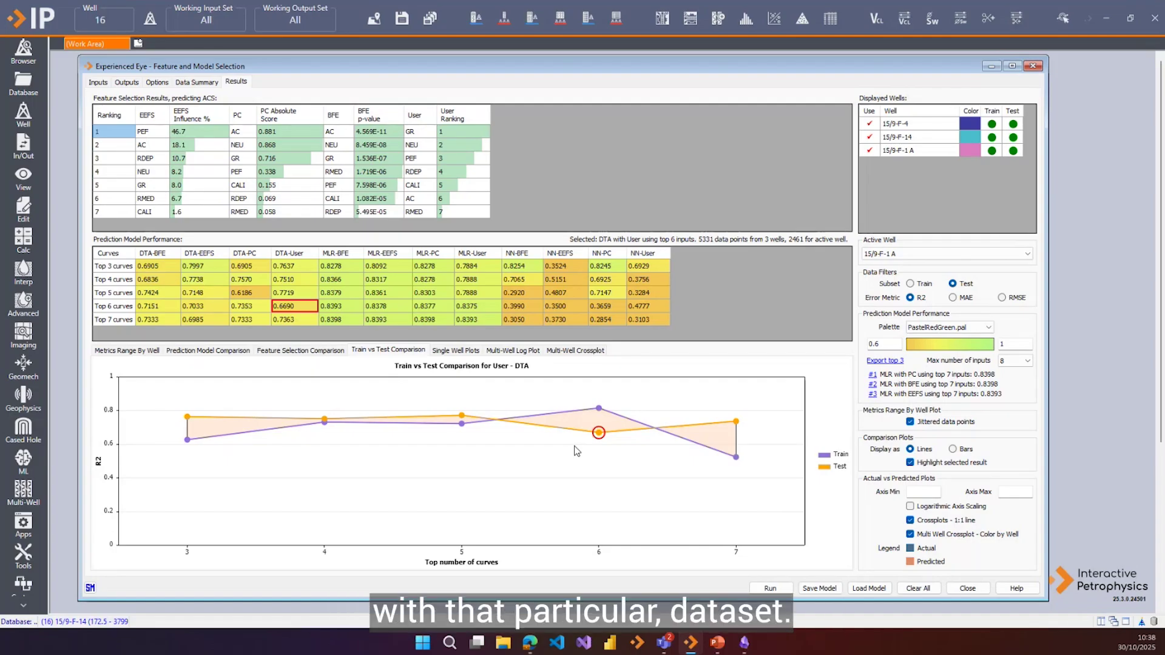
- View the Single Well Plots for the DTA-User, MLR-BFE and MLR-EEFS results, ending on MLR-EEFS with the top 6 curves
{"action": "left_click", "coordinate": [455, 351]}
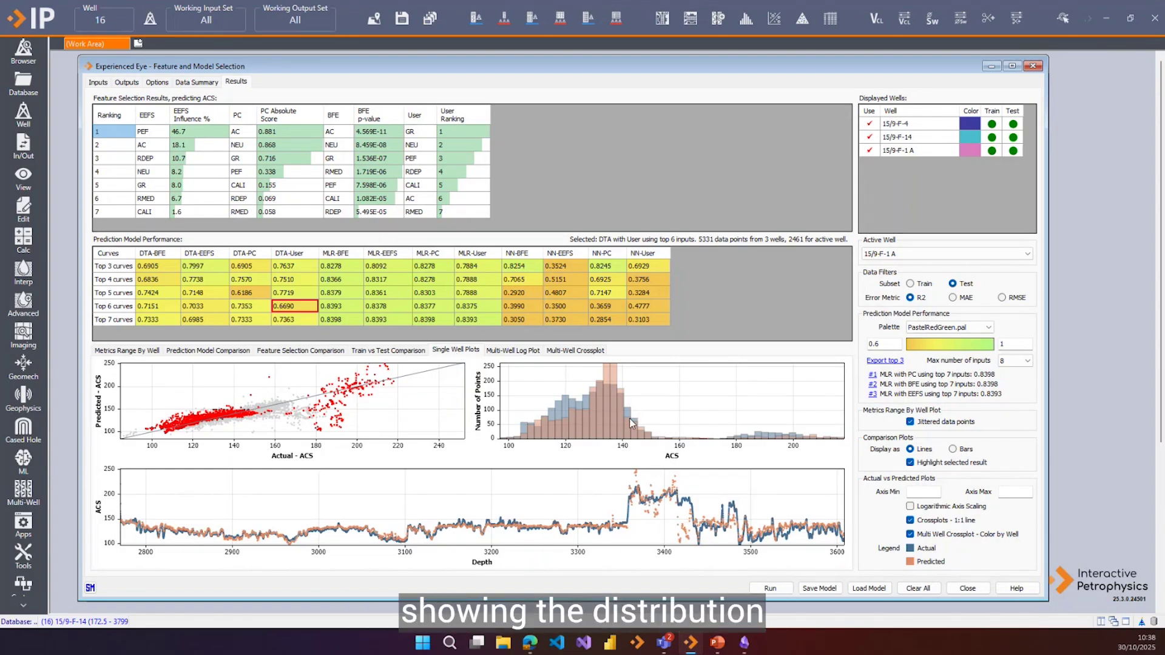
{"action": "left_click", "coordinate": [449, 296]}
{"action": "left_click", "coordinate": [302, 293]}
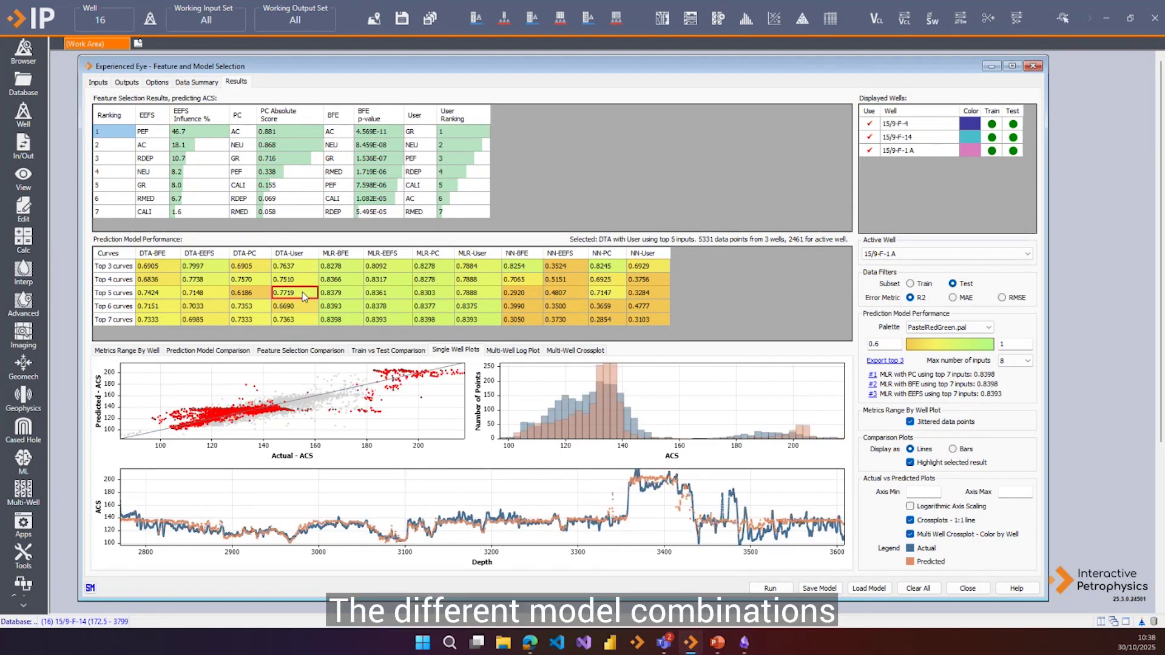
{"action": "left_click", "coordinate": [362, 295]}
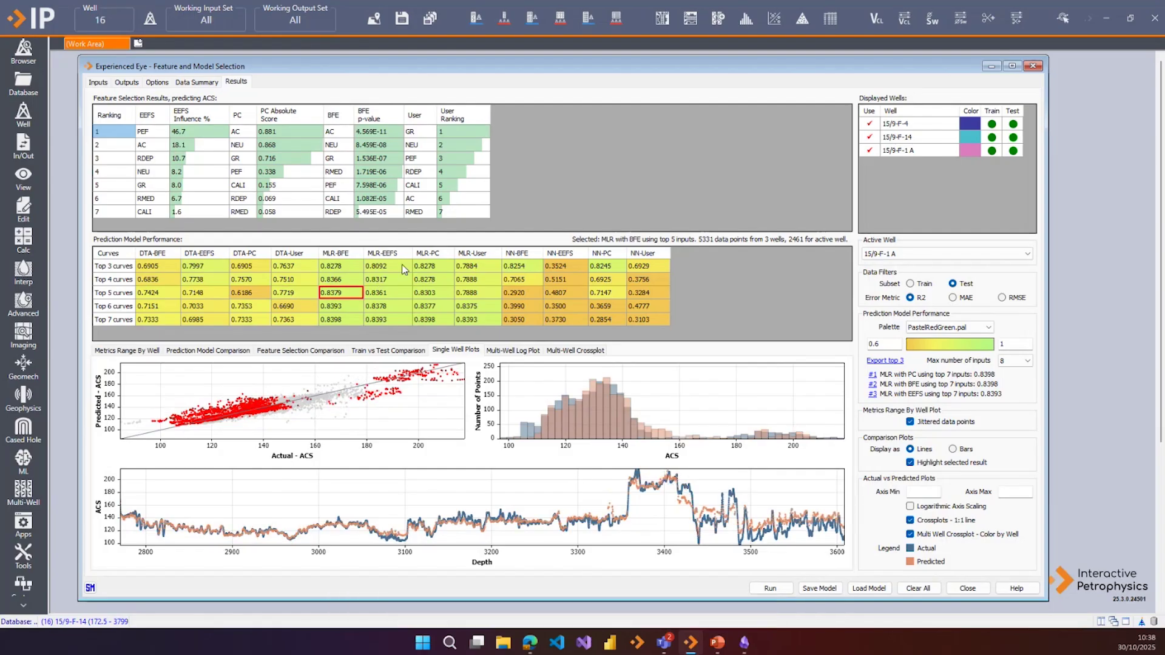
{"action": "left_click", "coordinate": [402, 265]}
{"action": "left_click", "coordinate": [408, 306]}
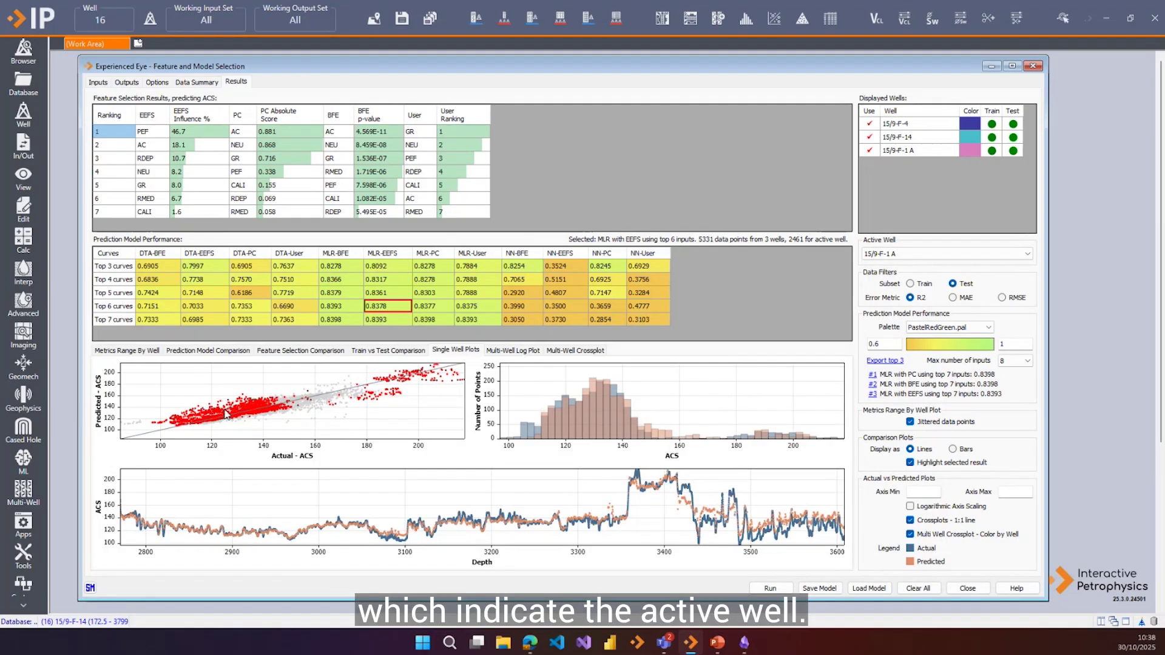
- Make 15/9-F-14 the active well and examine the points of its actual vs predicted log plot up close
{"action": "left_click", "coordinate": [968, 257]}
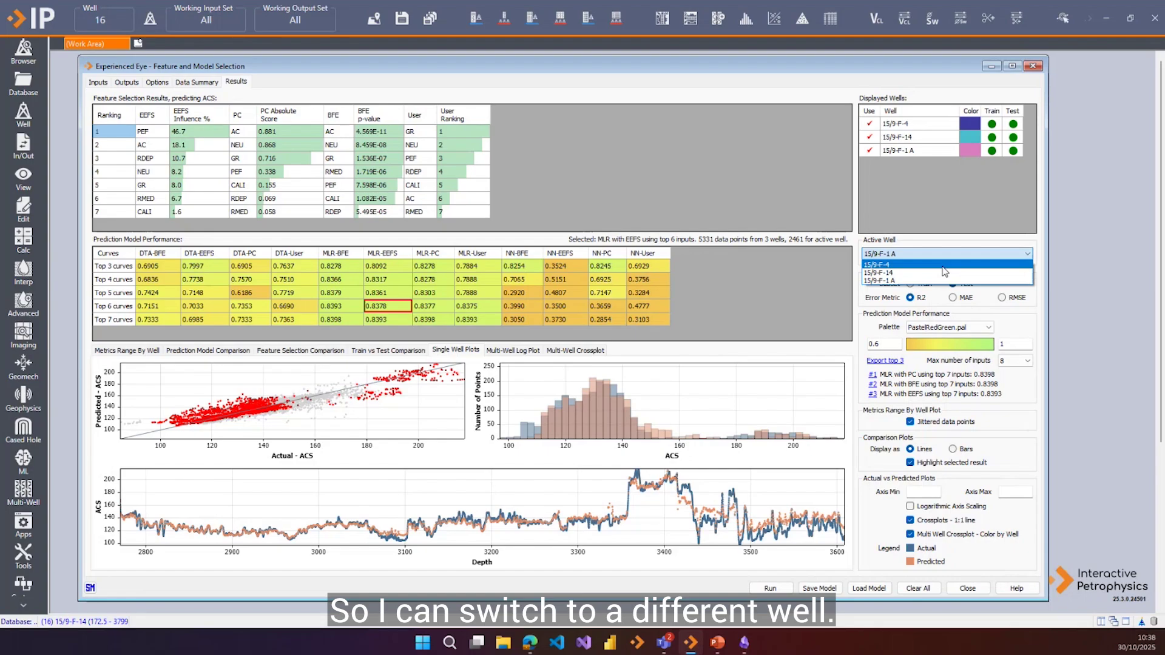
{"action": "left_click", "coordinate": [945, 272]}
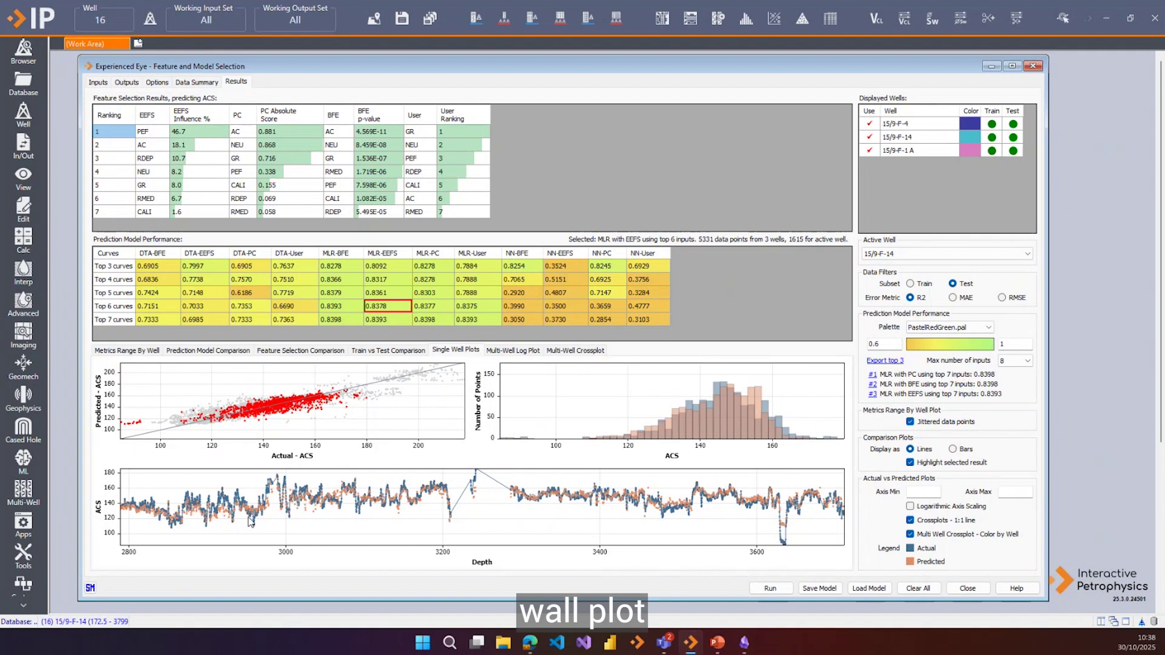
{"action": "scroll", "coordinate": [248, 519], "scroll_direction": "up", "scroll_amount": 3}
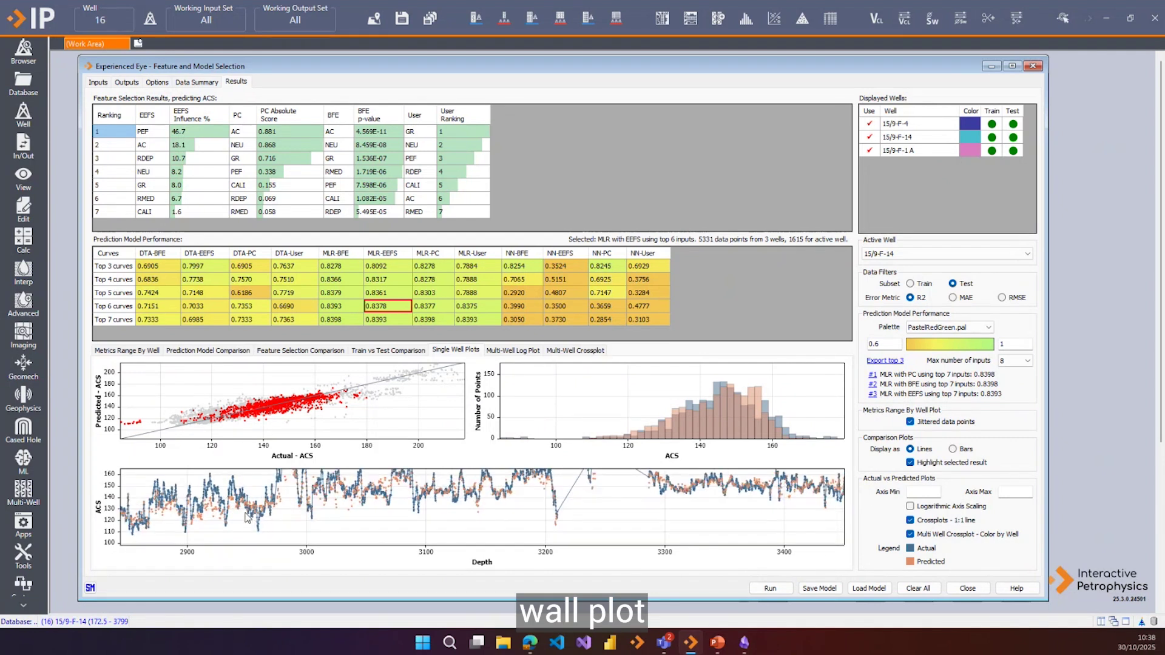
{"action": "left_click_drag", "start_coordinate": [247, 517], "coordinate": [302, 530]}
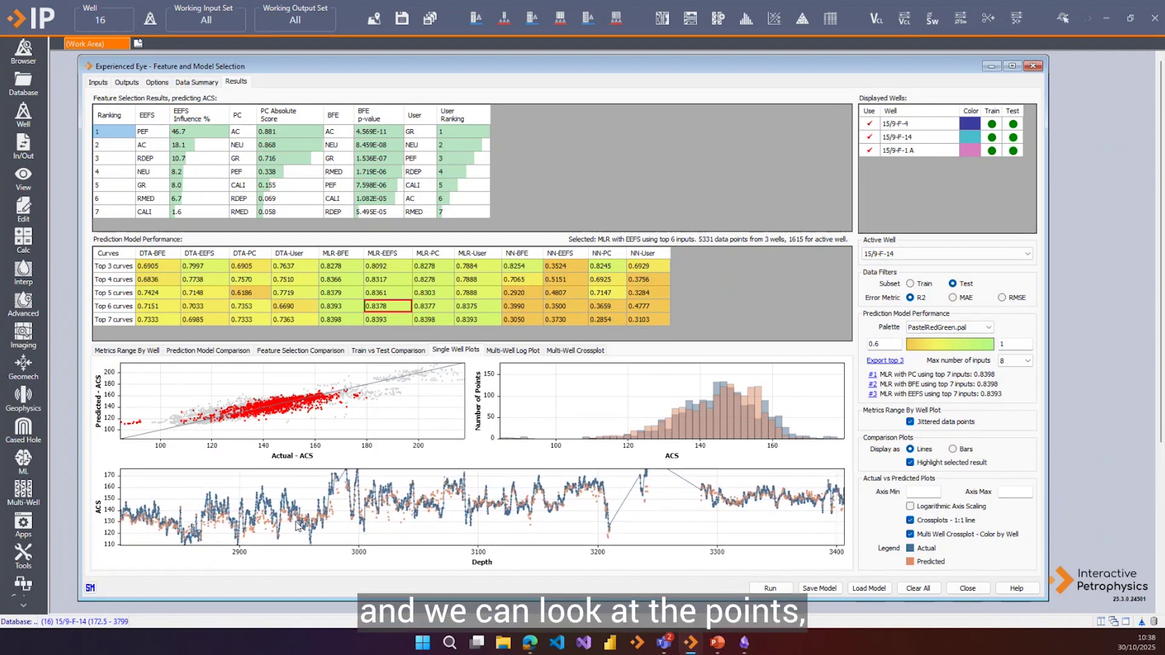
{"action": "scroll", "coordinate": [273, 537], "scroll_direction": "up", "scroll_amount": 2}
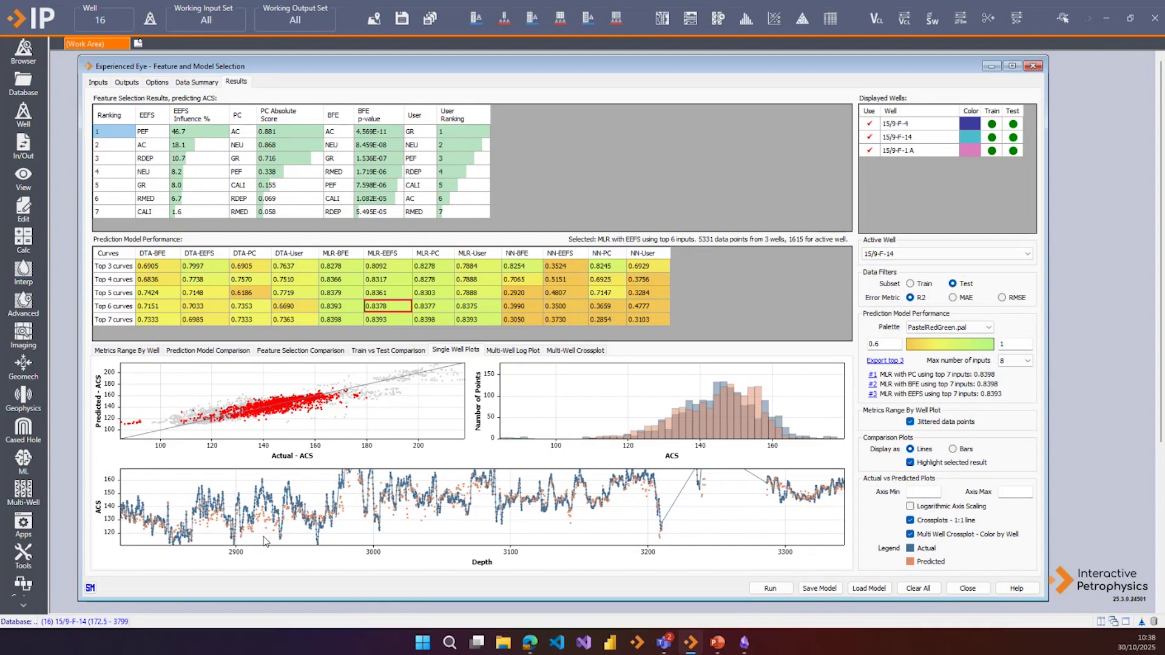
- Open the single well log plot in a linked new window and place it beside the narrowed results window
{"action": "right_click", "coordinate": [261, 514]}
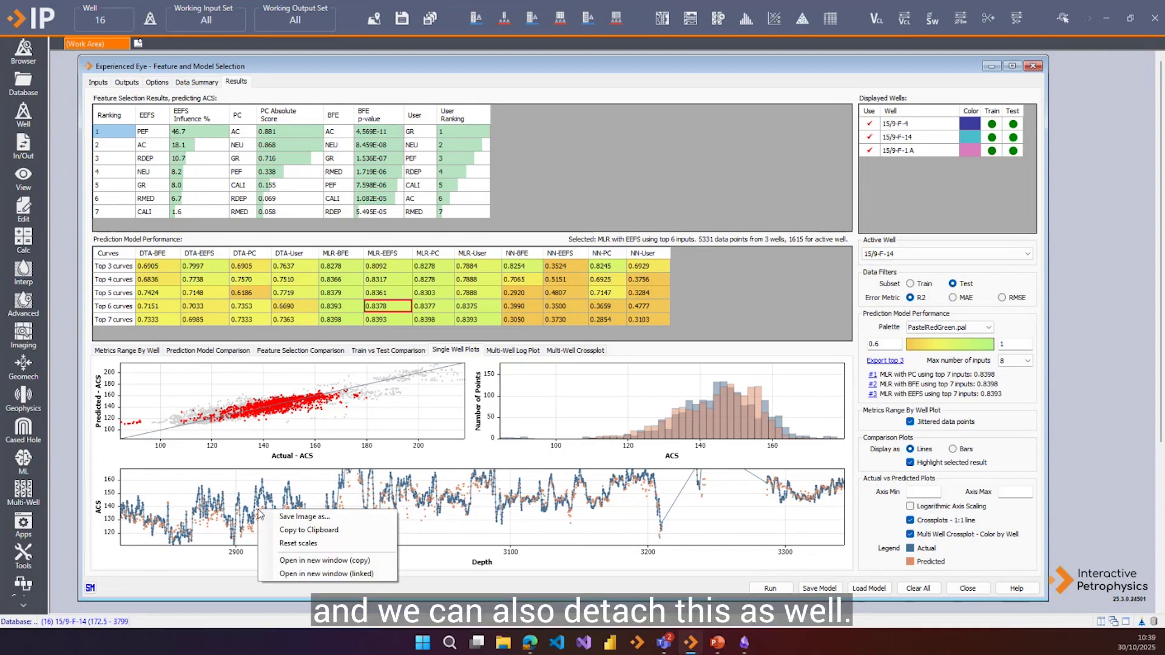
{"action": "left_click", "coordinate": [346, 574]}
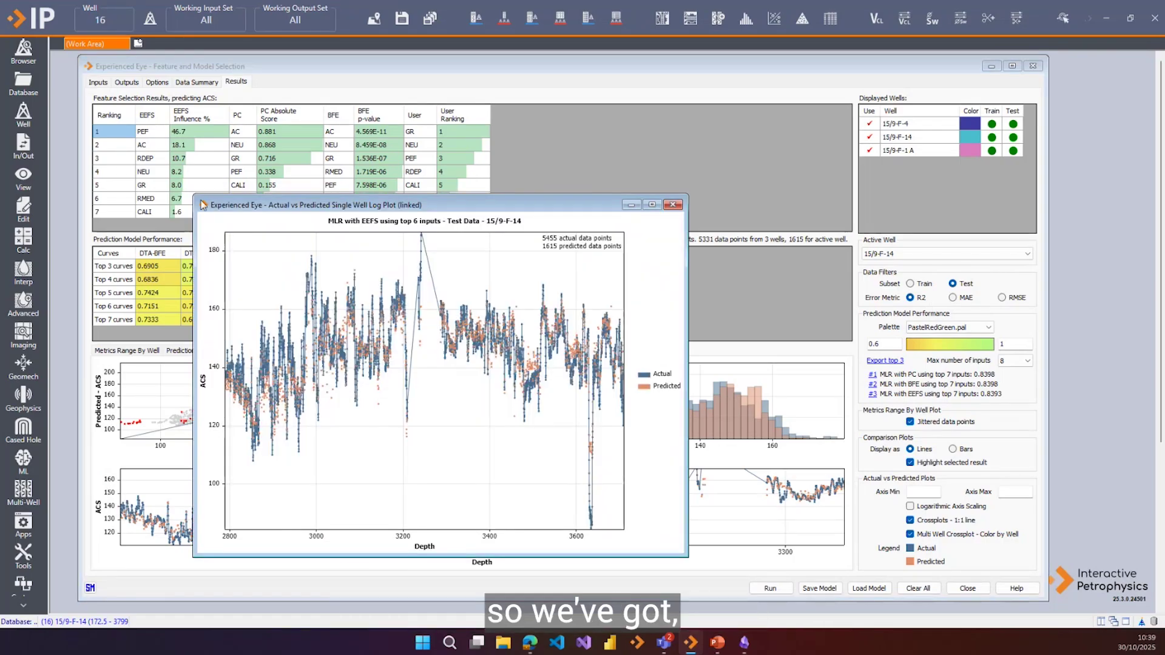
{"action": "left_click_drag", "start_coordinate": [194, 195], "coordinate": [347, 262]}
{"action": "left_click_drag", "start_coordinate": [455, 276], "coordinate": [943, 124]}
{"action": "left_click_drag", "start_coordinate": [1046, 84], "coordinate": [807, 84]}
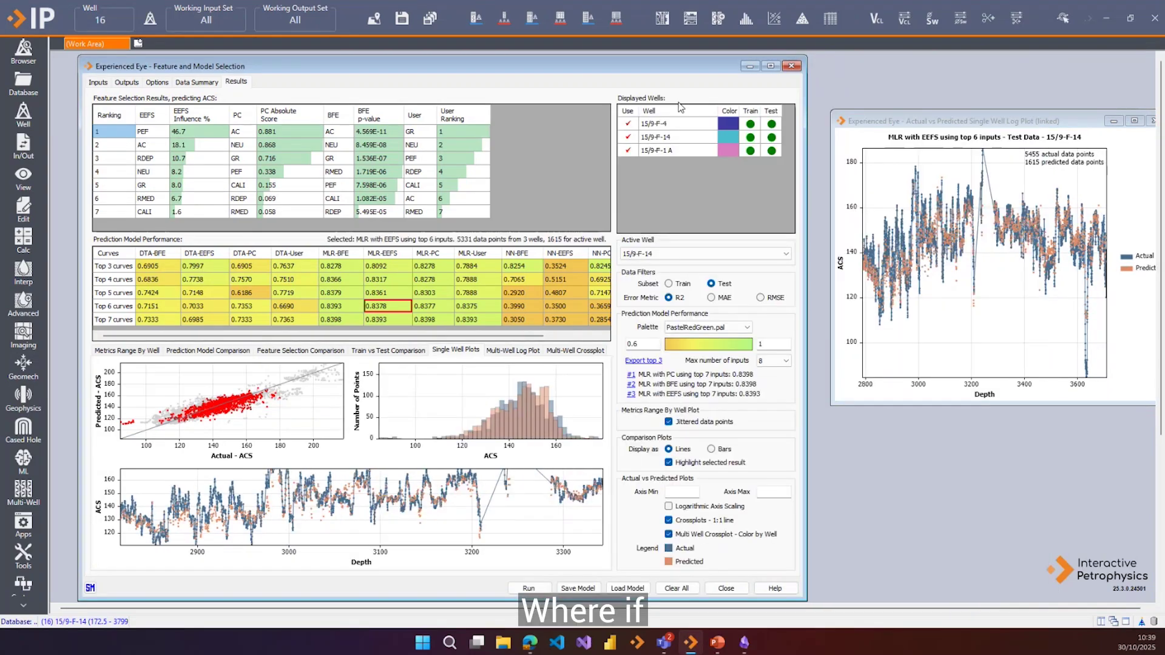
- Switch the active well to 15/9-F-1 A and to 15/9-F-4 to compare their logs in the linked plot window
{"action": "left_click", "coordinate": [675, 255]}
{"action": "left_click", "coordinate": [668, 280]}
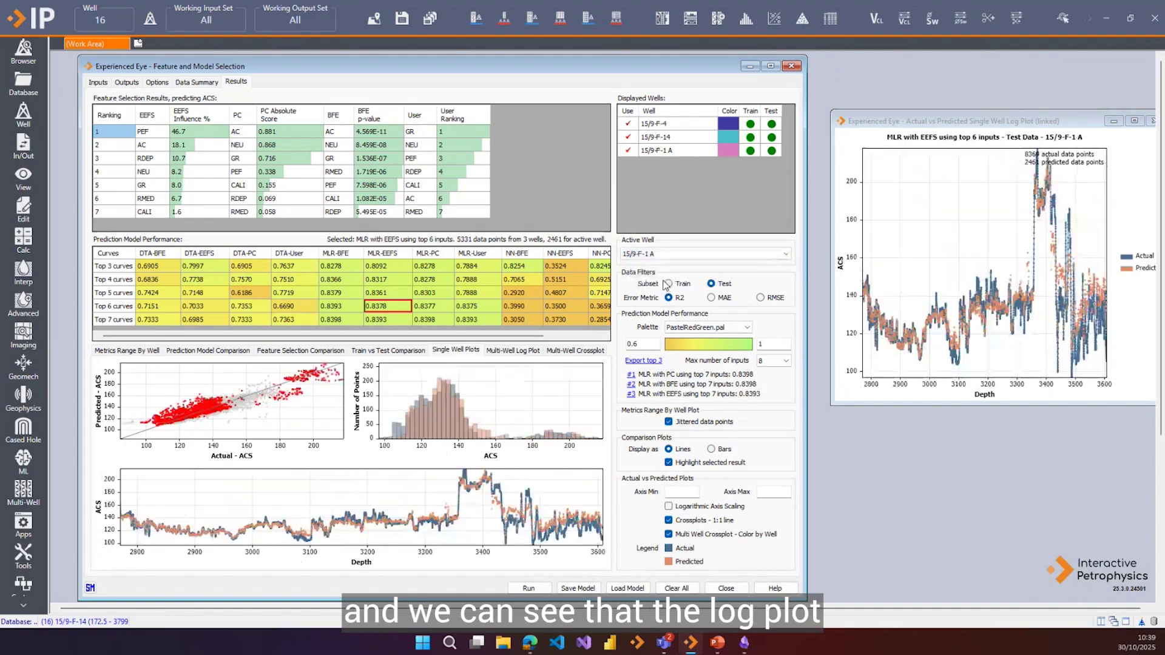
{"action": "left_click", "coordinate": [768, 254]}
{"action": "left_click", "coordinate": [745, 265]}
- View the single well histogram for 15/9-F-4 in a linked new window beside the results, and close that window
{"action": "right_click", "coordinate": [448, 417]}
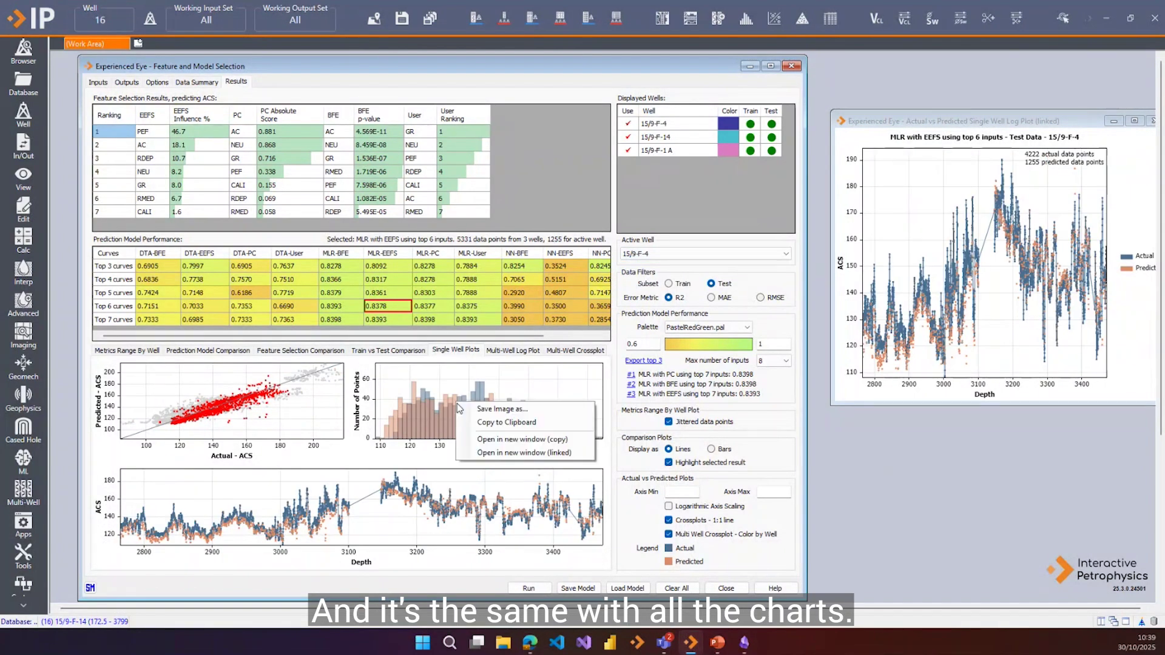
{"action": "left_click", "coordinate": [493, 454]}
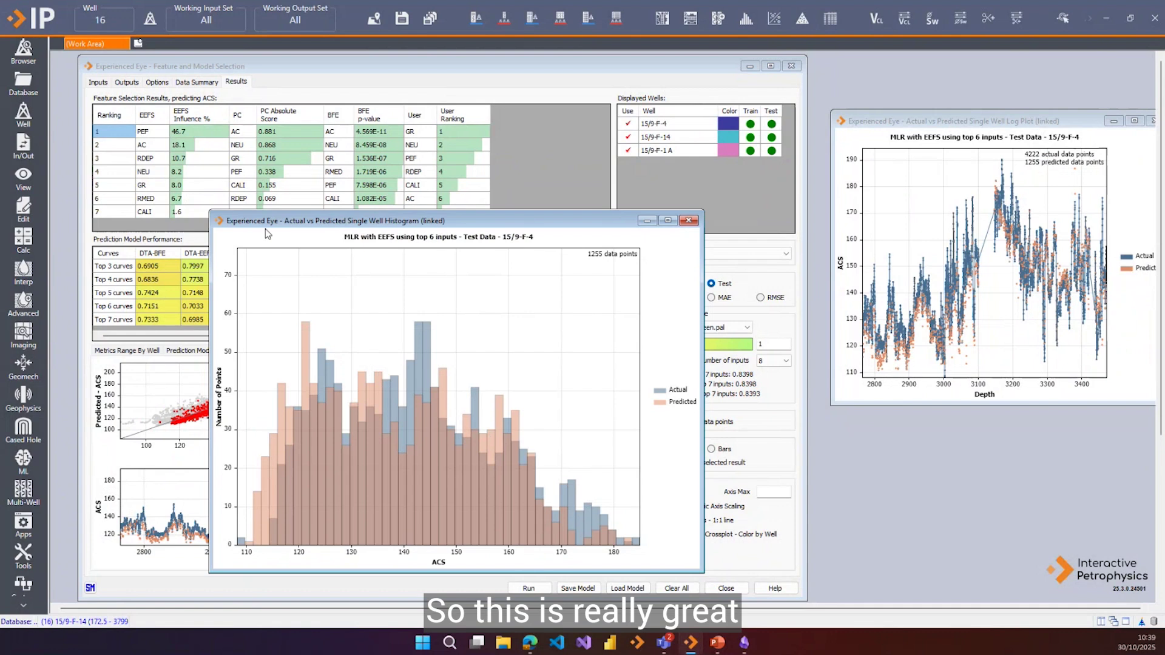
{"action": "left_click_drag", "start_coordinate": [278, 223], "coordinate": [706, 248]}
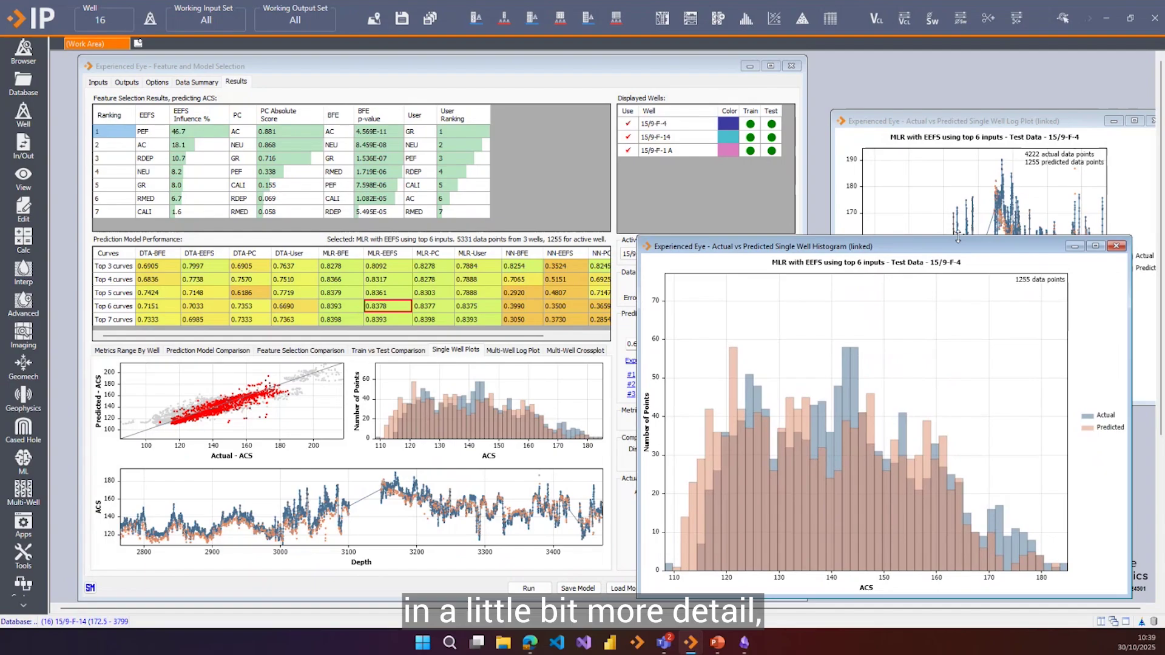
{"action": "left_click", "coordinate": [1116, 246]}
- Open an unlinked copy of the 15/9-F-4 single well crossplot in a new window and place it beside the results
{"action": "right_click", "coordinate": [196, 393]}
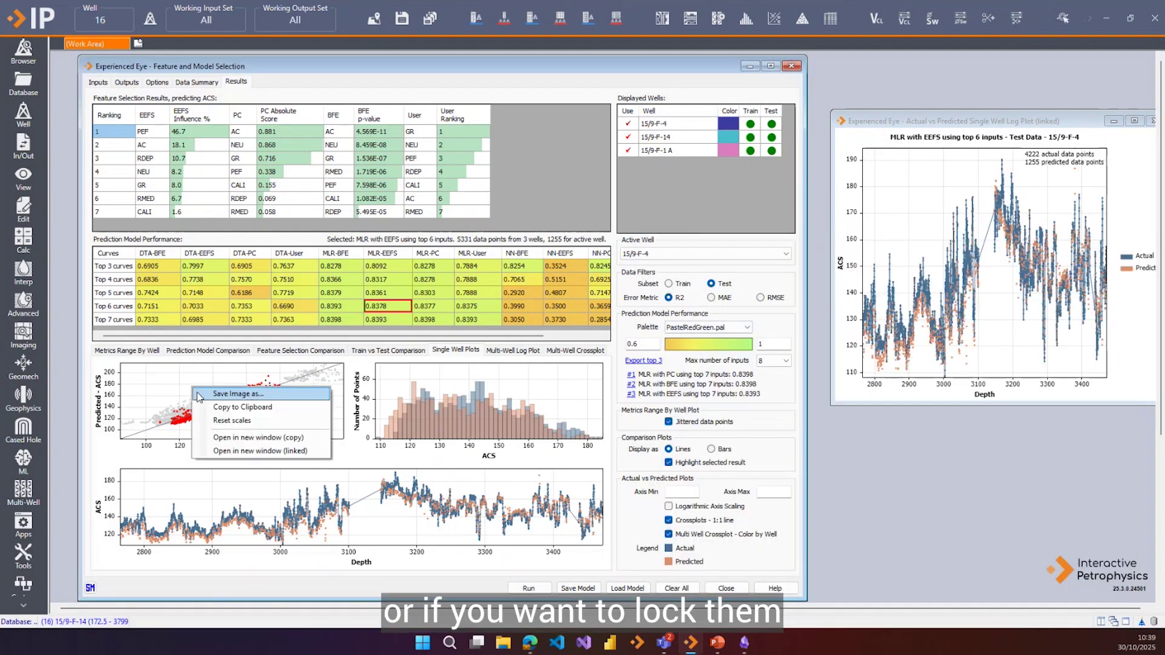
{"action": "left_click", "coordinate": [261, 439]}
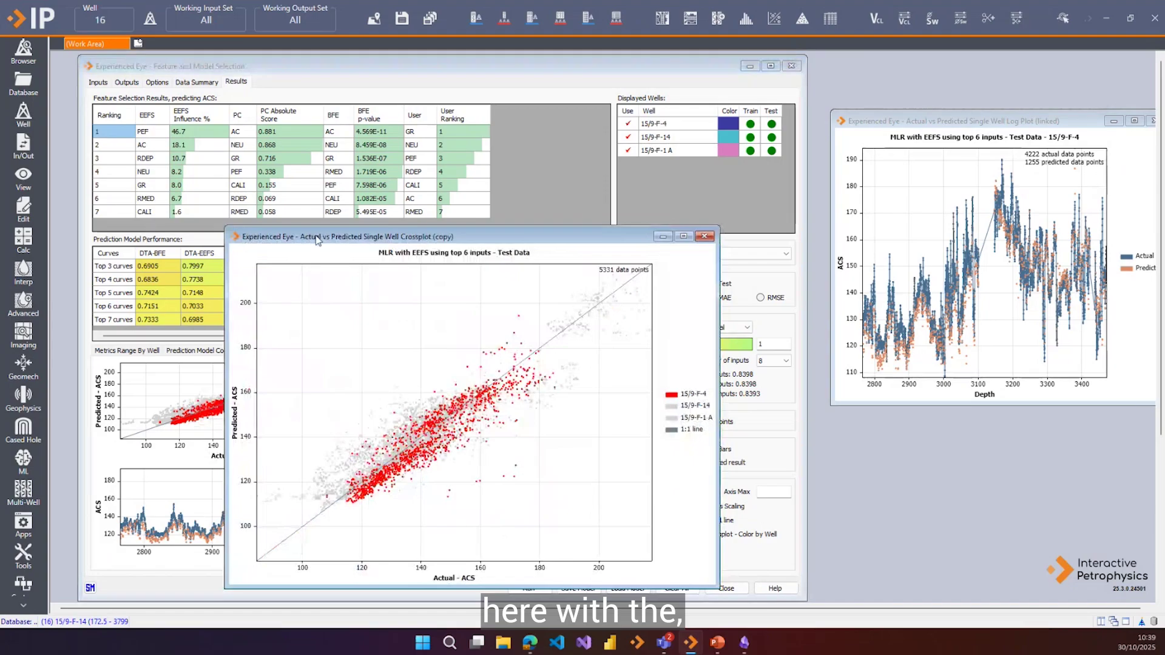
{"action": "left_click_drag", "start_coordinate": [317, 240], "coordinate": [791, 249]}
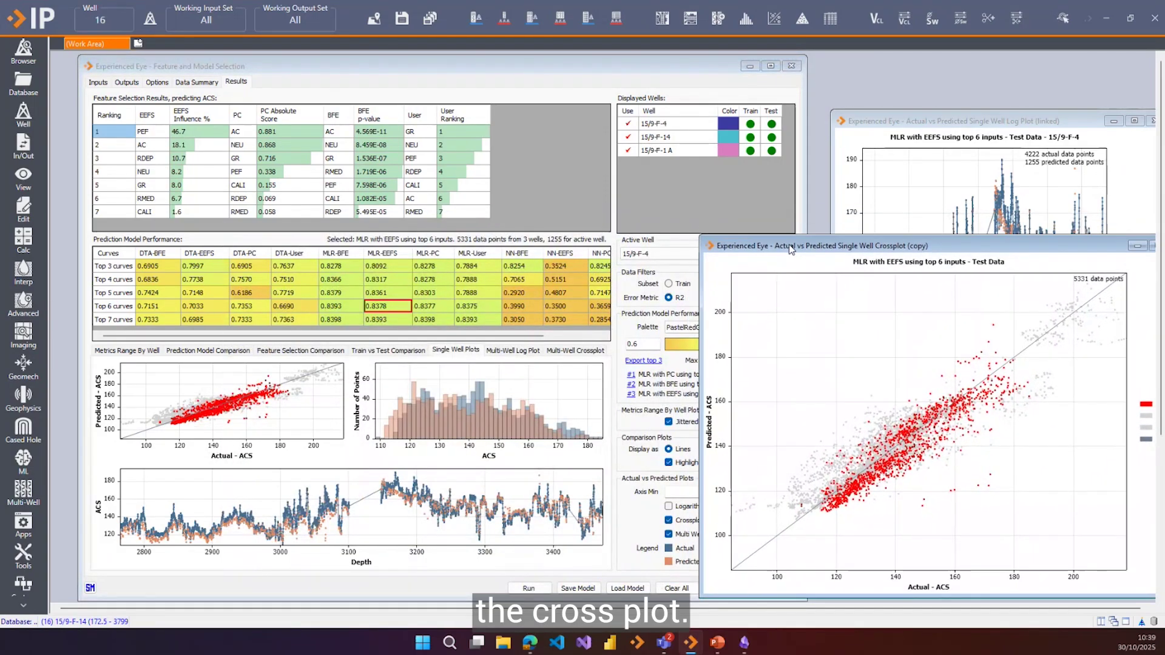
- Switch the active well to 15/9-F-14 and to 15/9-F-1 A to check how the crossplot copy and linked log plot respond
{"action": "left_click", "coordinate": [675, 253]}
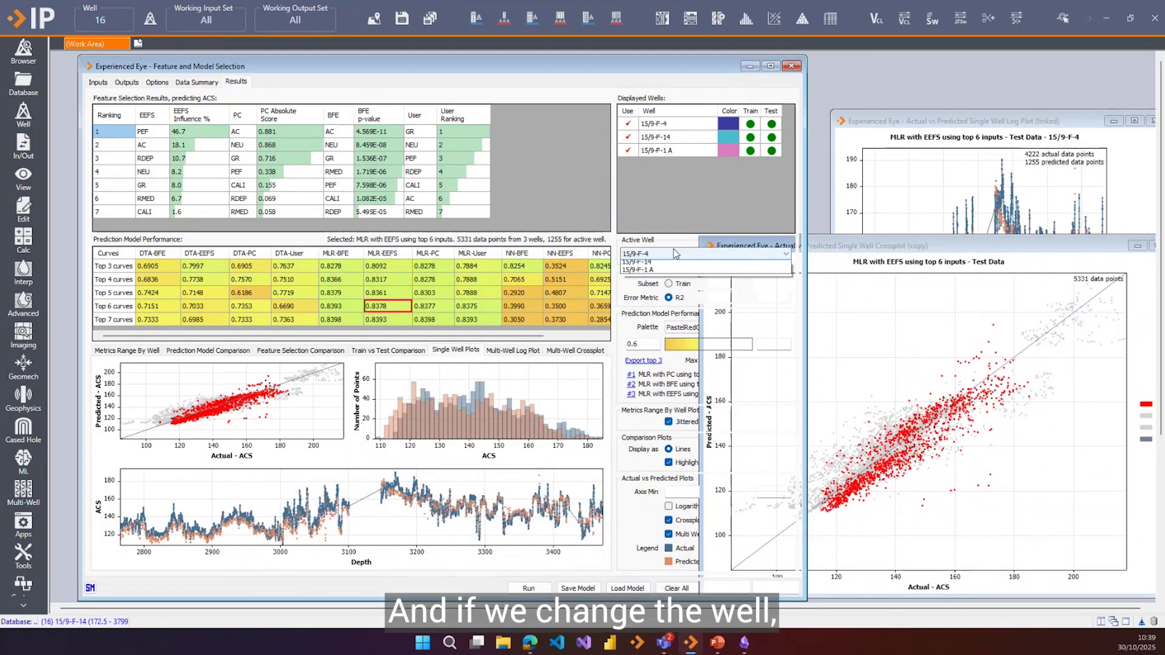
{"action": "left_click", "coordinate": [675, 261]}
{"action": "left_click", "coordinate": [678, 253]}
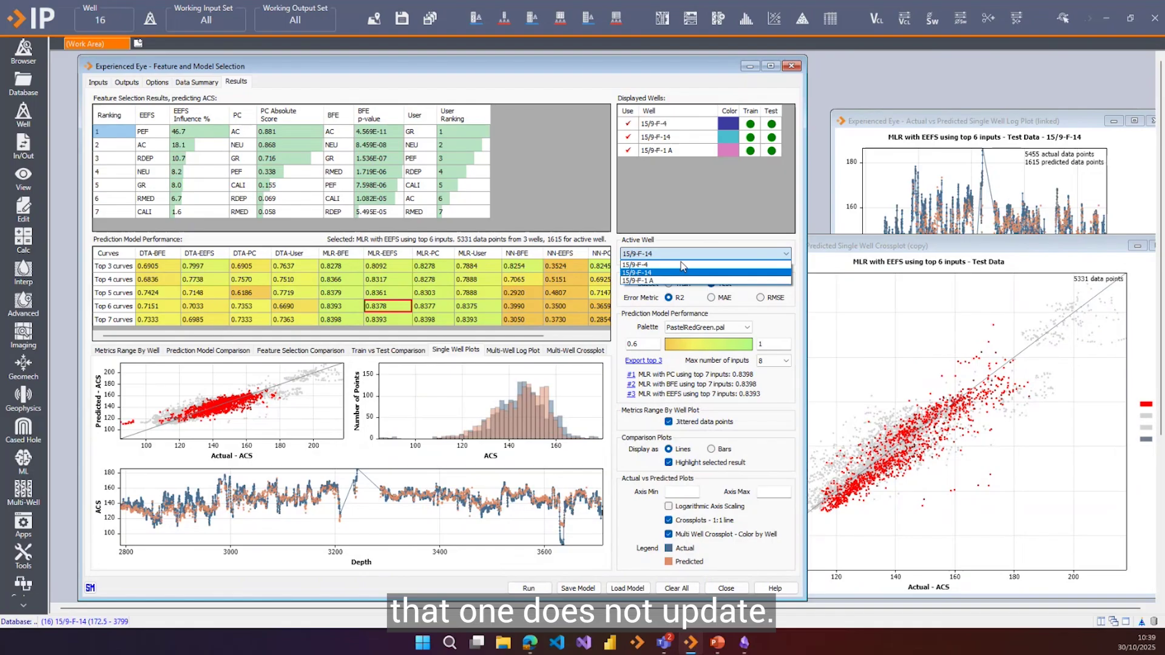
{"action": "left_click", "coordinate": [679, 280]}
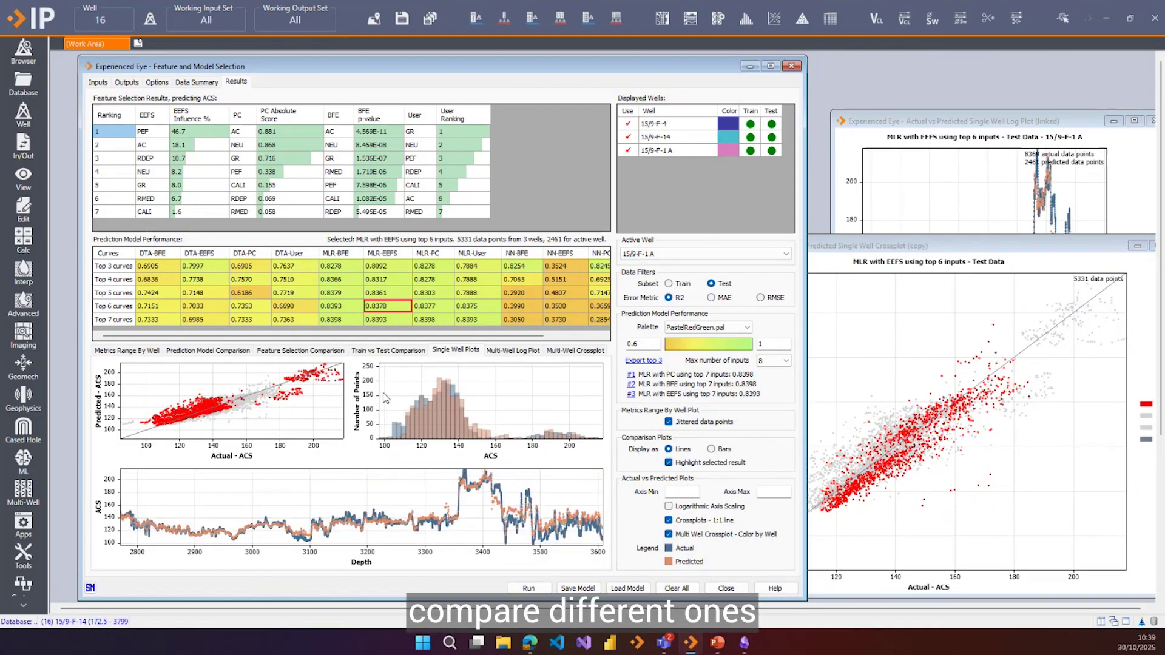
- Open a copy of the 15/9-F-1 A crossplot, compare it side by side with the 15/9-F-4 copy, and close both copies
{"action": "right_click", "coordinate": [160, 393]}
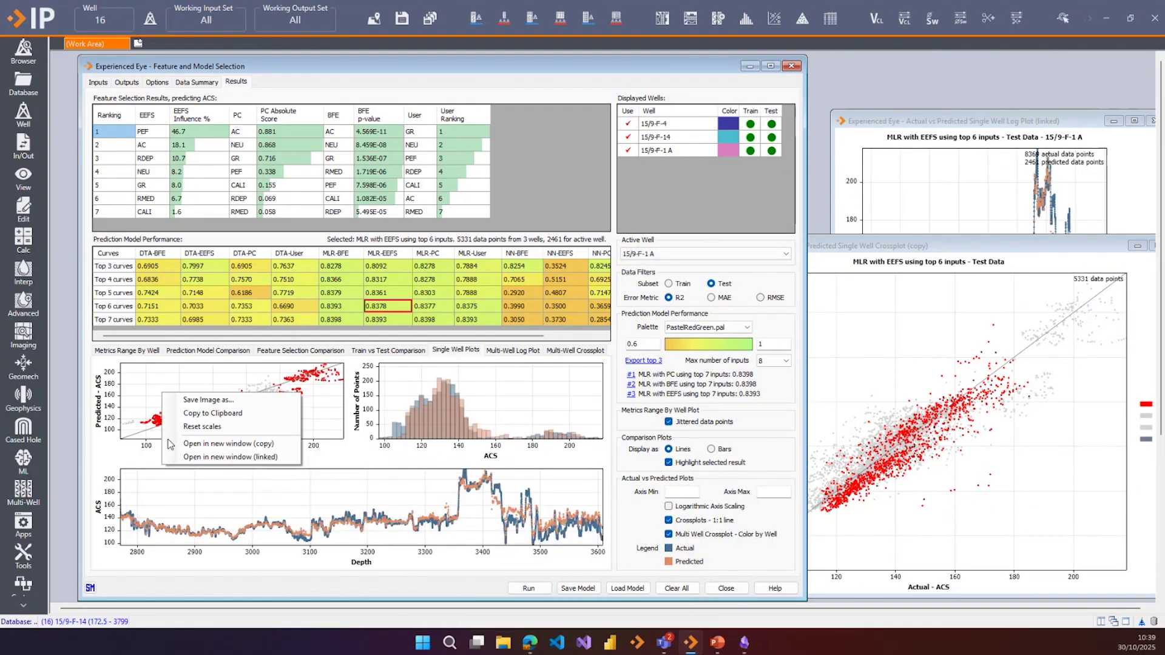
{"action": "left_click", "coordinate": [196, 450]}
{"action": "left_click_drag", "start_coordinate": [920, 249], "coordinate": [770, 64]}
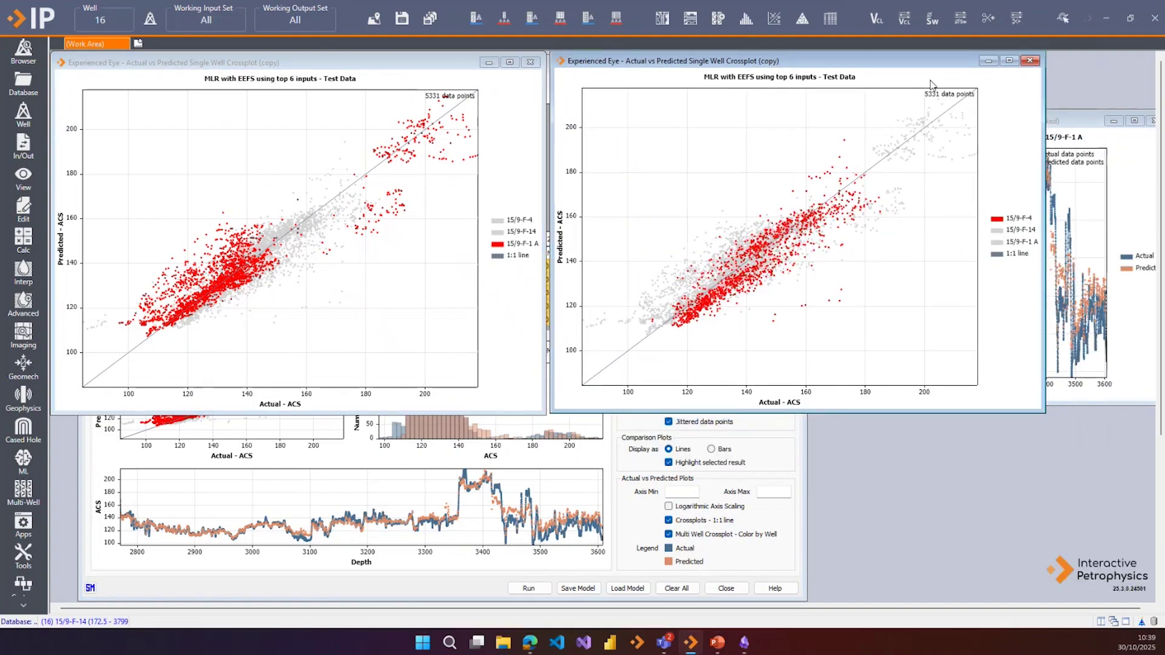
{"action": "left_click", "coordinate": [1030, 61]}
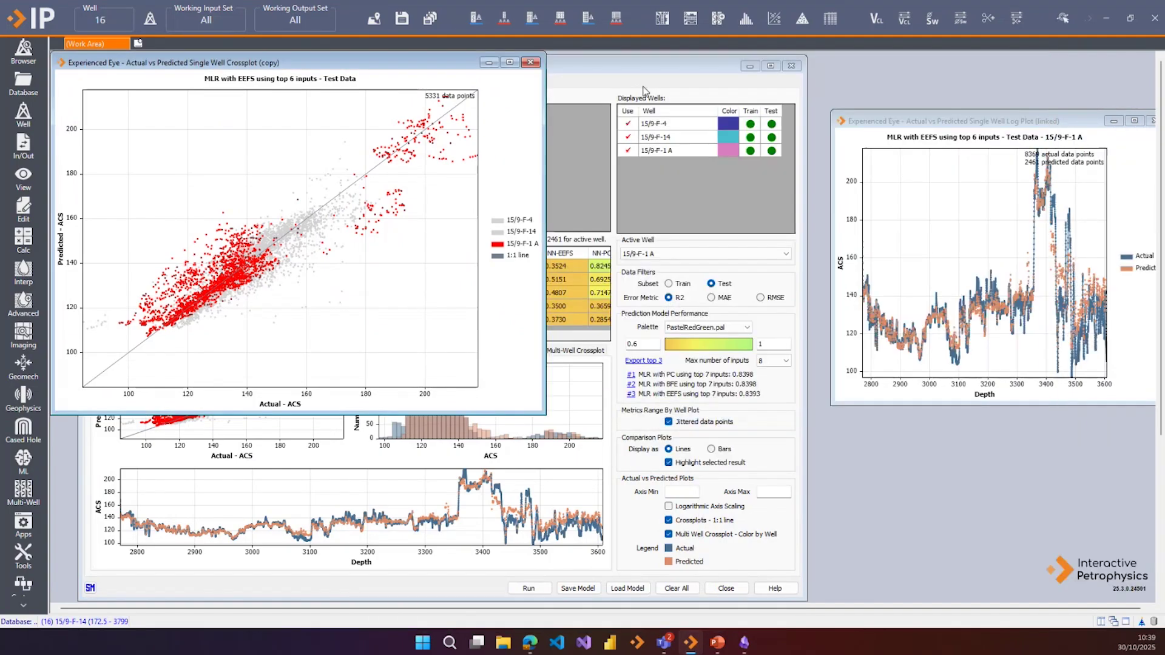
{"action": "left_click", "coordinate": [530, 63]}
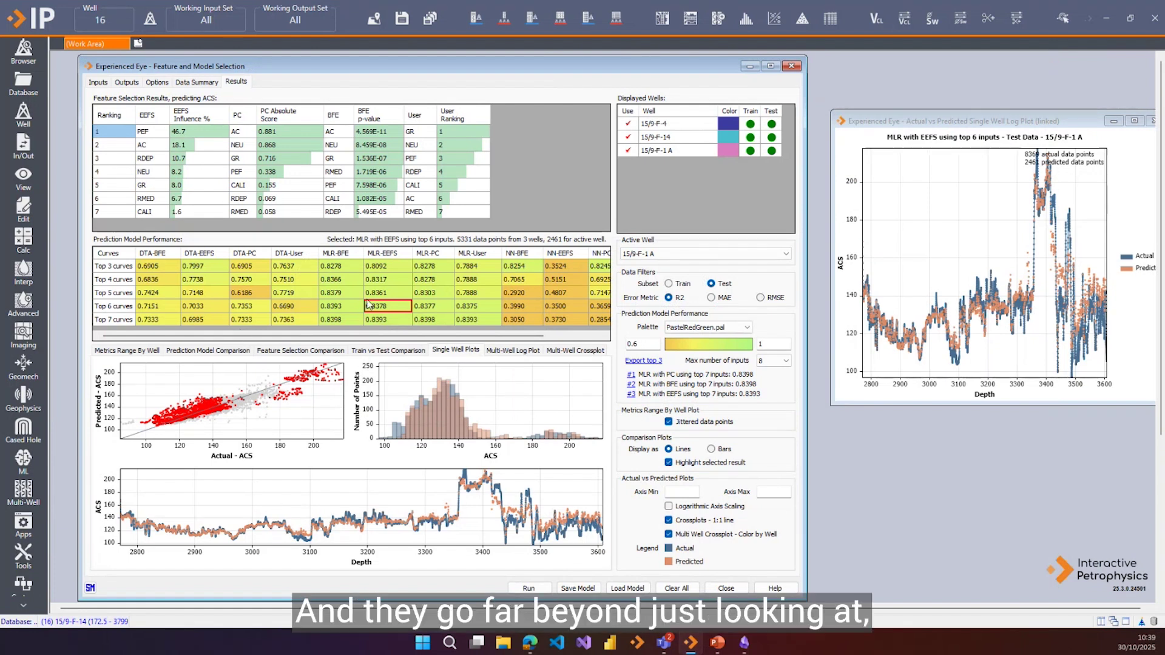
- Widen the results window and view the Multi-Well Log Plot without well 15/9-F-14 and with it displayed again
{"action": "left_click_drag", "start_coordinate": [807, 304], "coordinate": [1062, 305]}
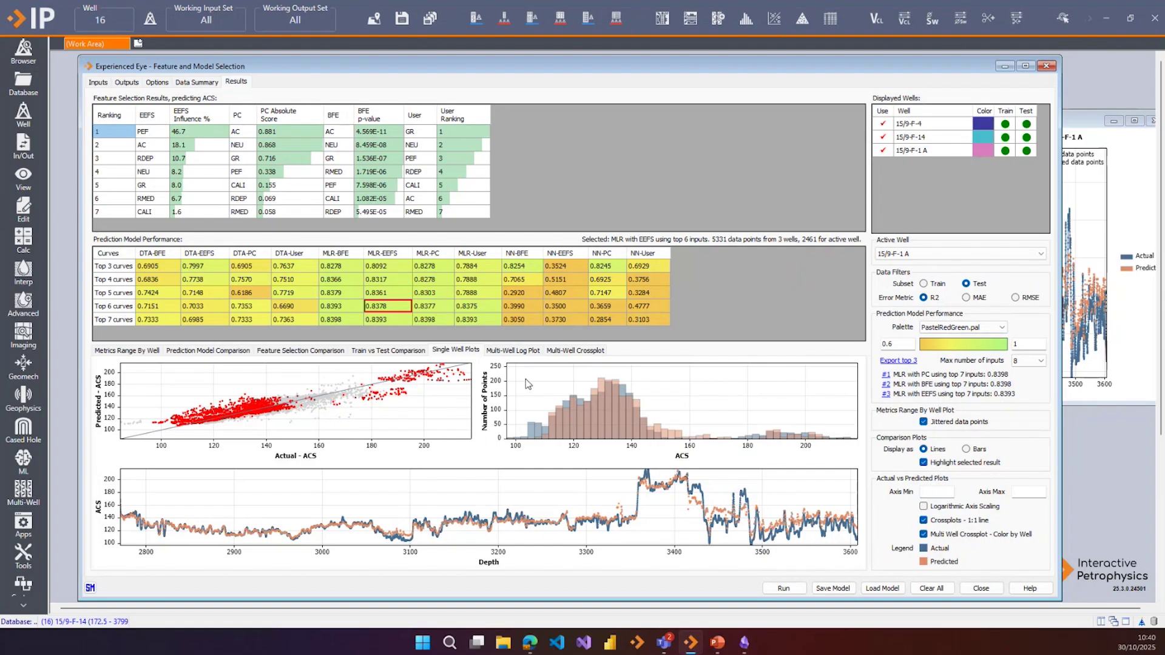
{"action": "left_click", "coordinate": [511, 351]}
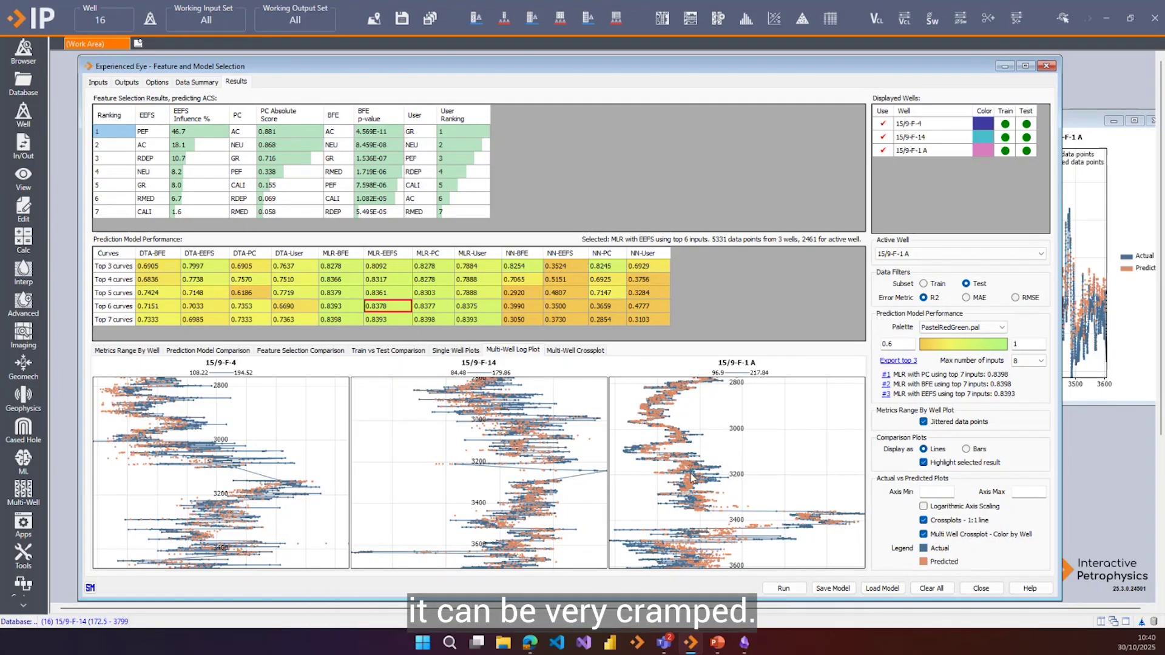
{"action": "left_click", "coordinate": [884, 138]}
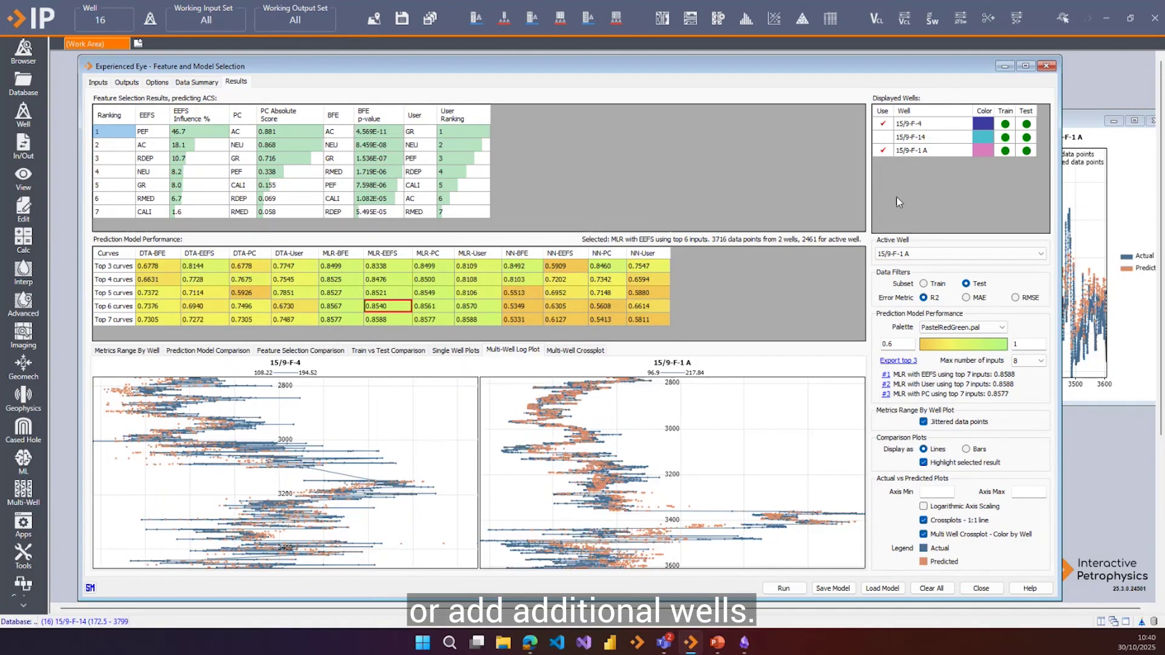
{"action": "left_click", "coordinate": [884, 137]}
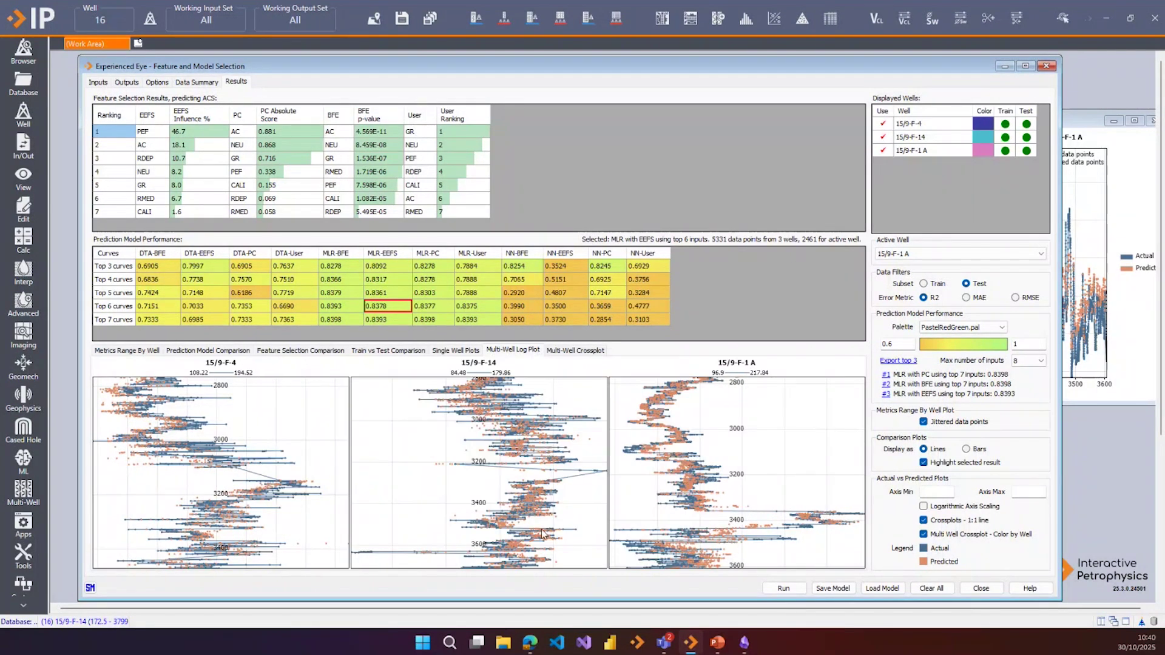
- Examine the actual and predicted logs of wells 15/9-F-4 and 15/9-F-14 up close in the Multi-Well Log Plot
{"action": "scroll", "coordinate": [226, 428], "scroll_direction": "up", "scroll_amount": 5}
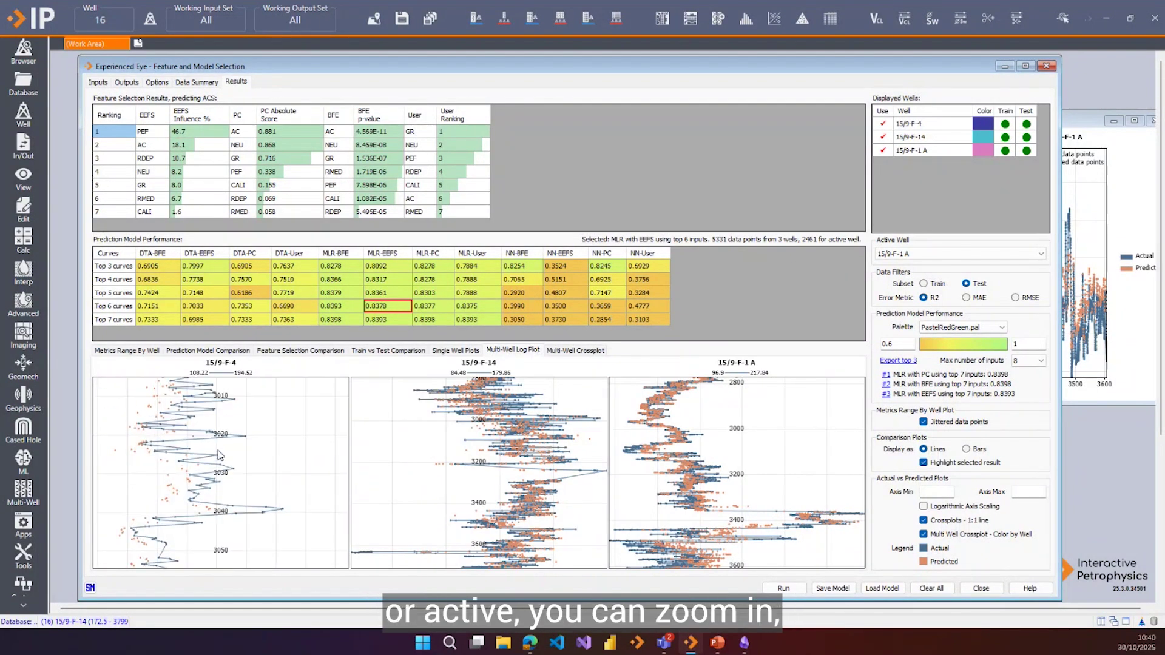
{"action": "scroll", "coordinate": [509, 462], "scroll_direction": "up", "scroll_amount": 3}
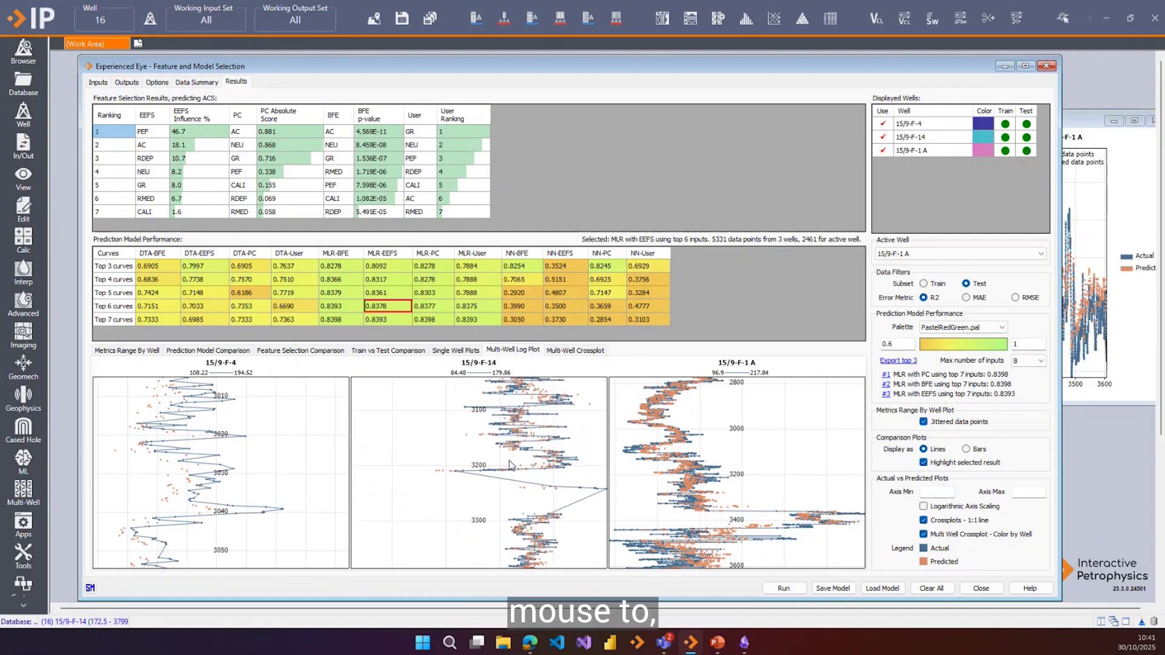
{"action": "scroll", "coordinate": [528, 462], "scroll_direction": "down", "scroll_amount": 4}
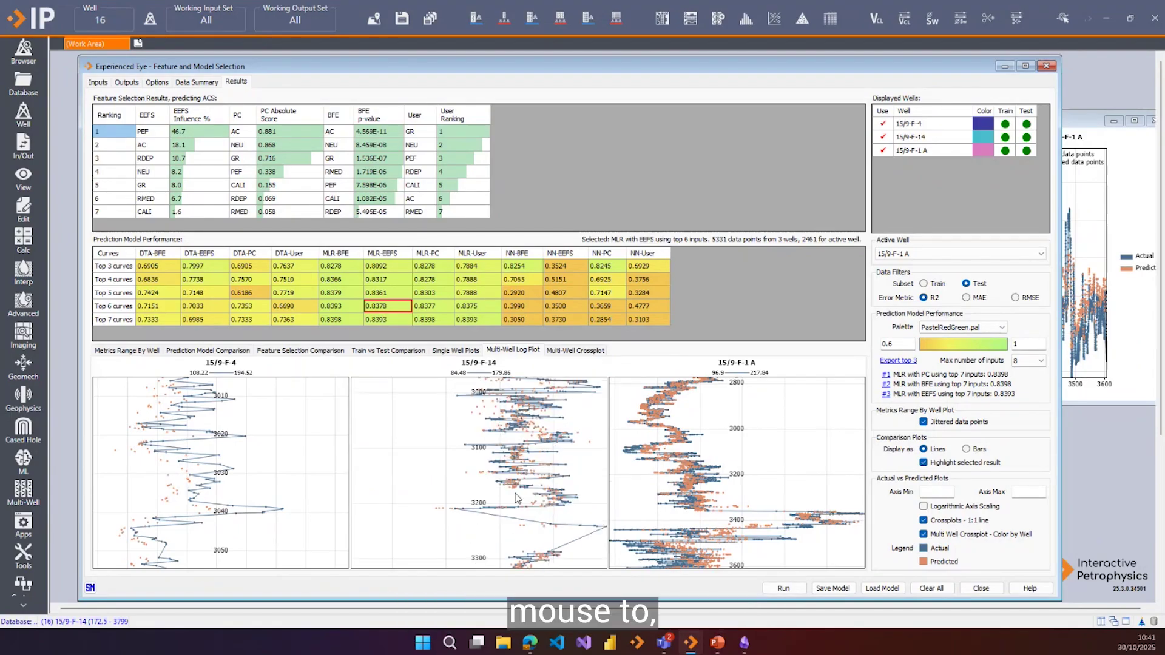
- Display the Multi-Well Crossplot and turn off its coloring by well
{"action": "scroll", "coordinate": [526, 448], "scroll_direction": "down", "scroll_amount": 5}
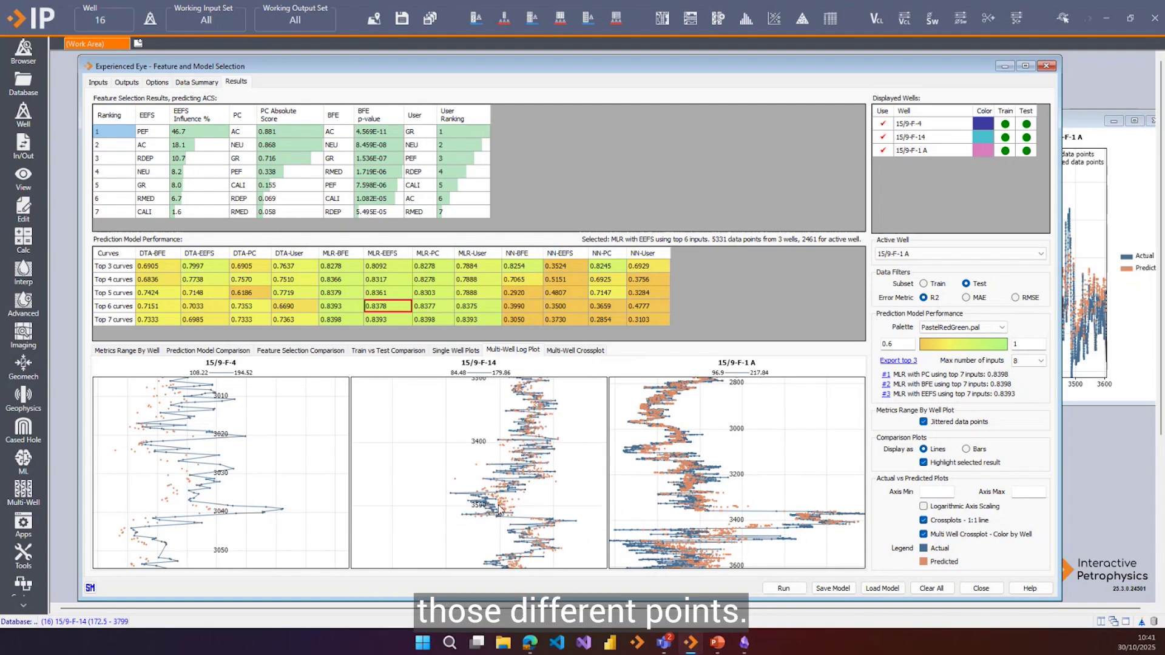
{"action": "left_click", "coordinate": [574, 350]}
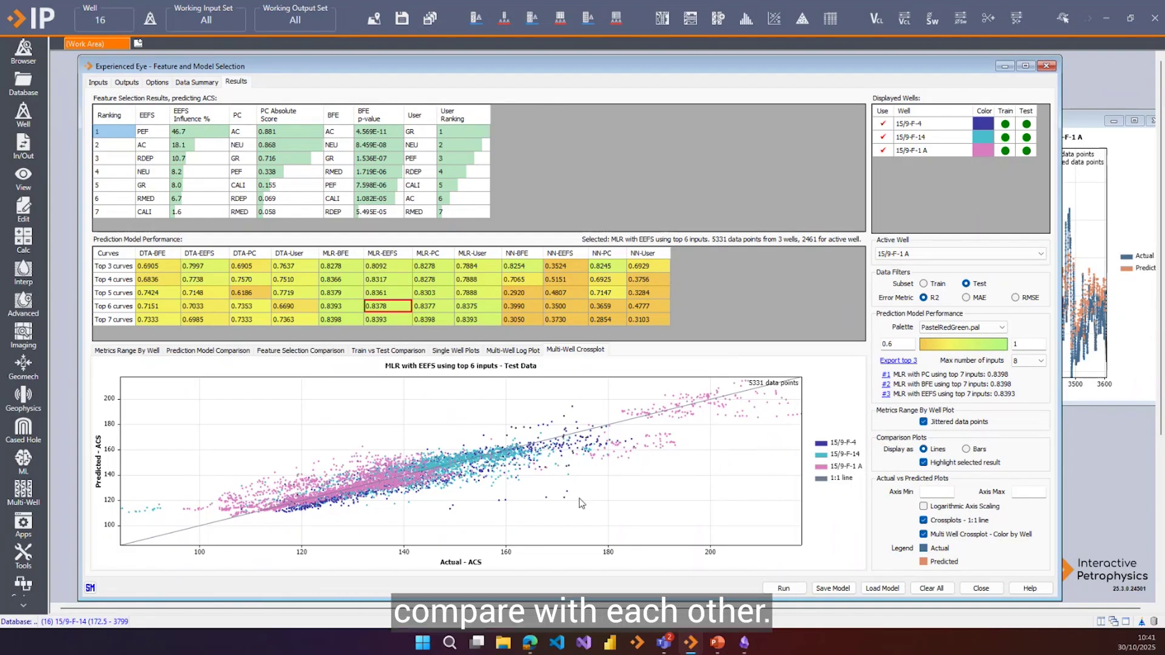
{"action": "left_click", "coordinate": [923, 534]}
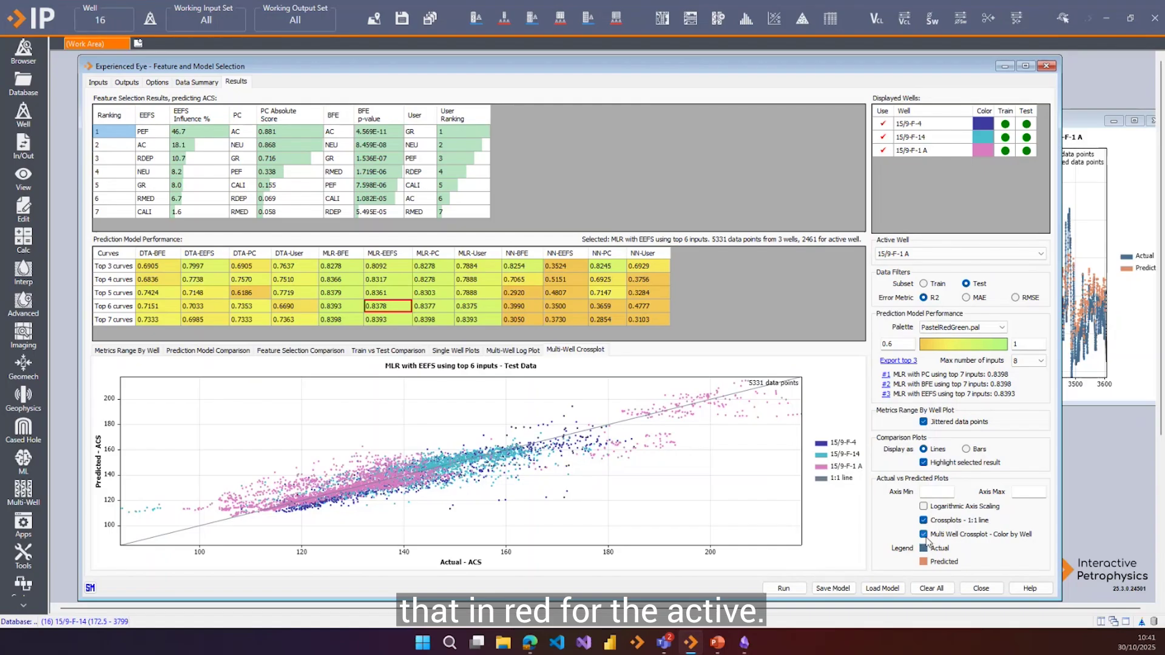
- Highlight well 15/9-F-4 and finally 15/9-F-14 as the active well in the crossplot, and inspect its points up close
{"action": "left_click", "coordinate": [991, 254]}
{"action": "left_click", "coordinate": [971, 265]}
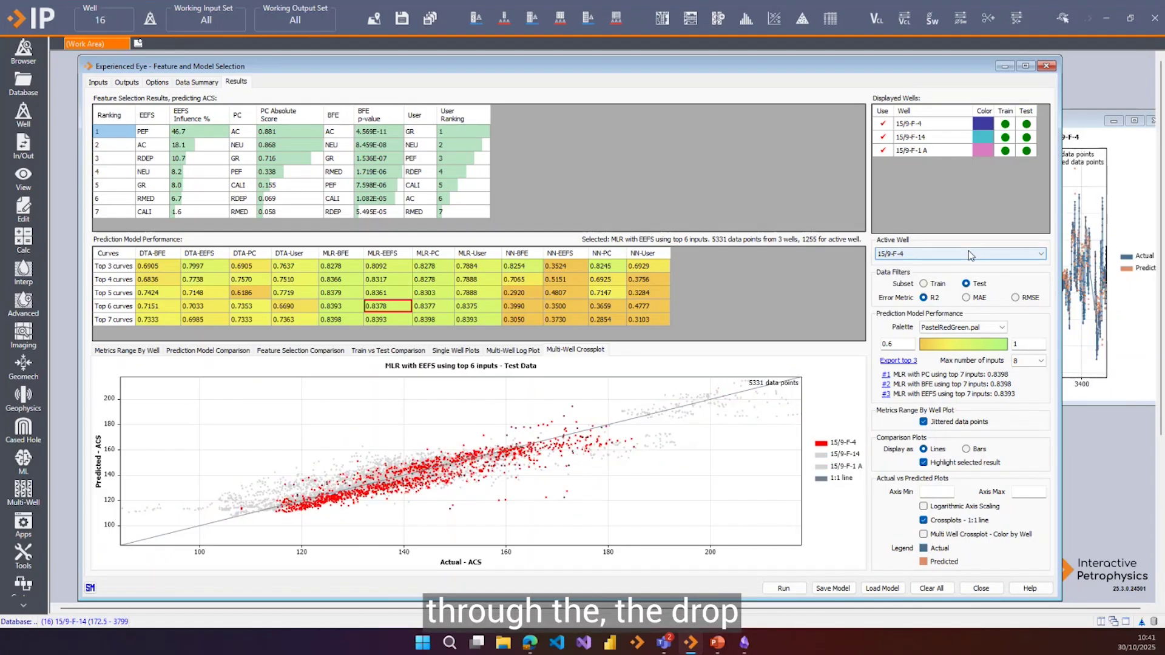
{"action": "left_click", "coordinate": [968, 252]}
{"action": "left_click", "coordinate": [960, 273]}
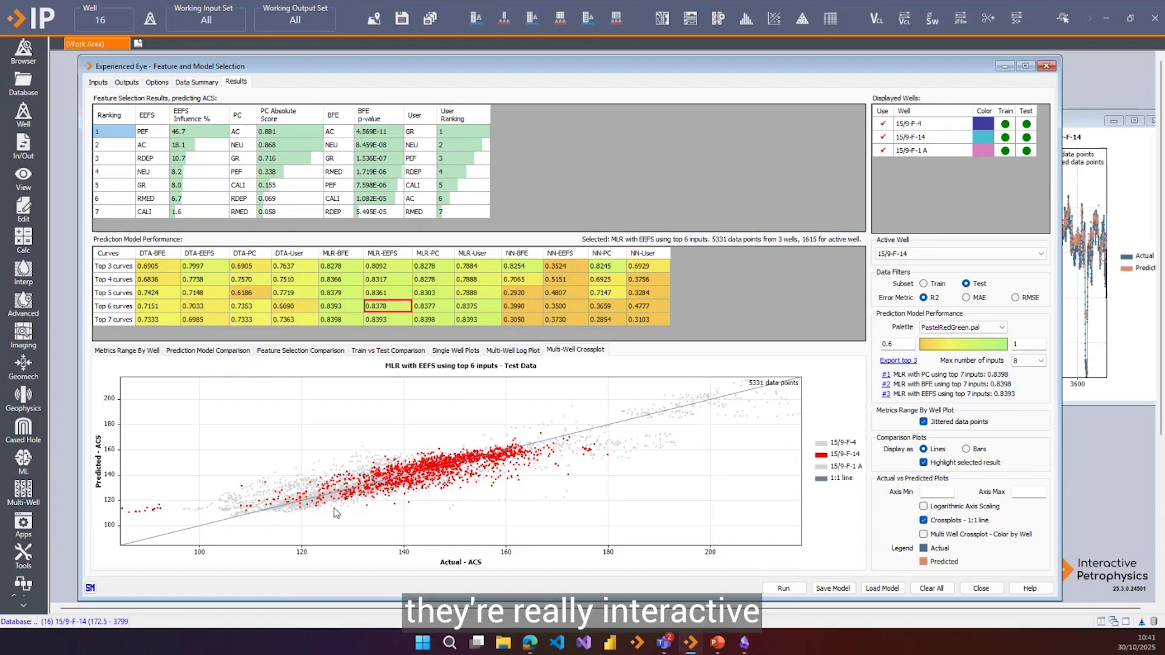
{"action": "scroll", "coordinate": [283, 512], "scroll_direction": "up", "scroll_amount": 1}
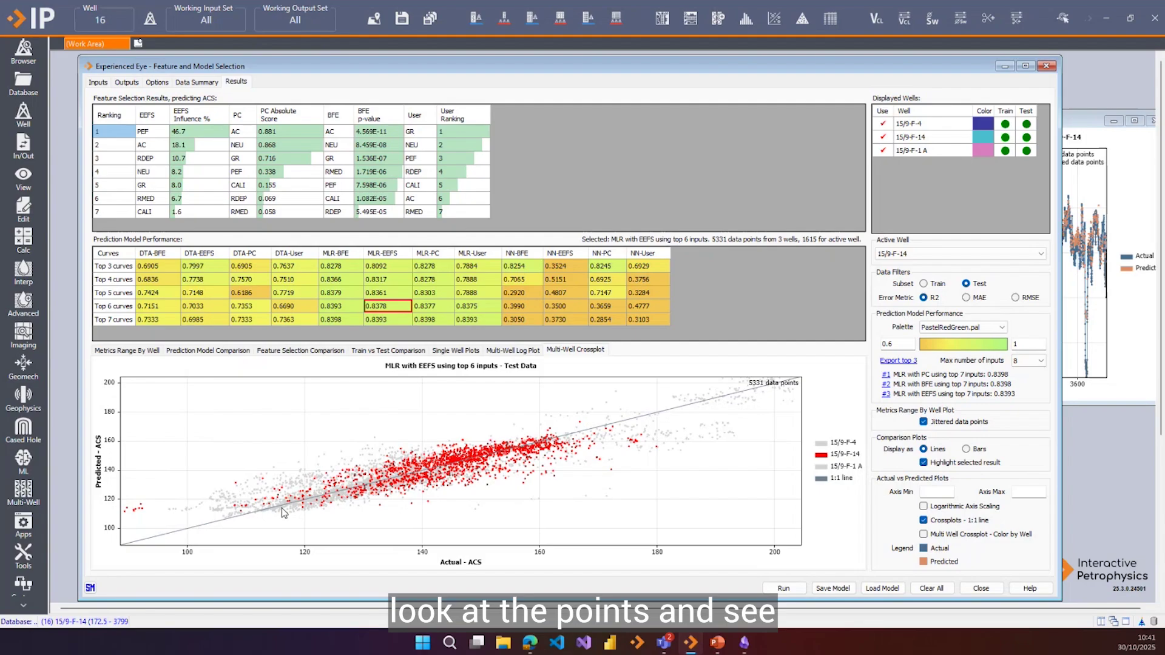
{"action": "scroll", "coordinate": [283, 511], "scroll_direction": "up", "scroll_amount": 1}
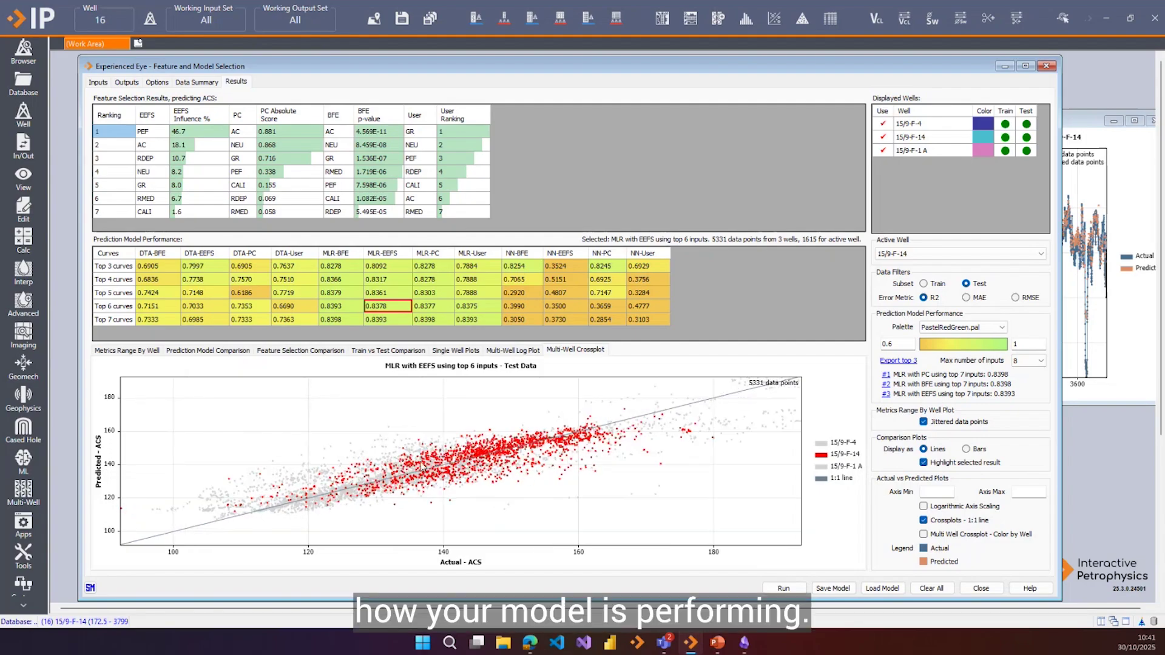
{"action": "scroll", "coordinate": [695, 422], "scroll_direction": "down", "scroll_amount": 1}
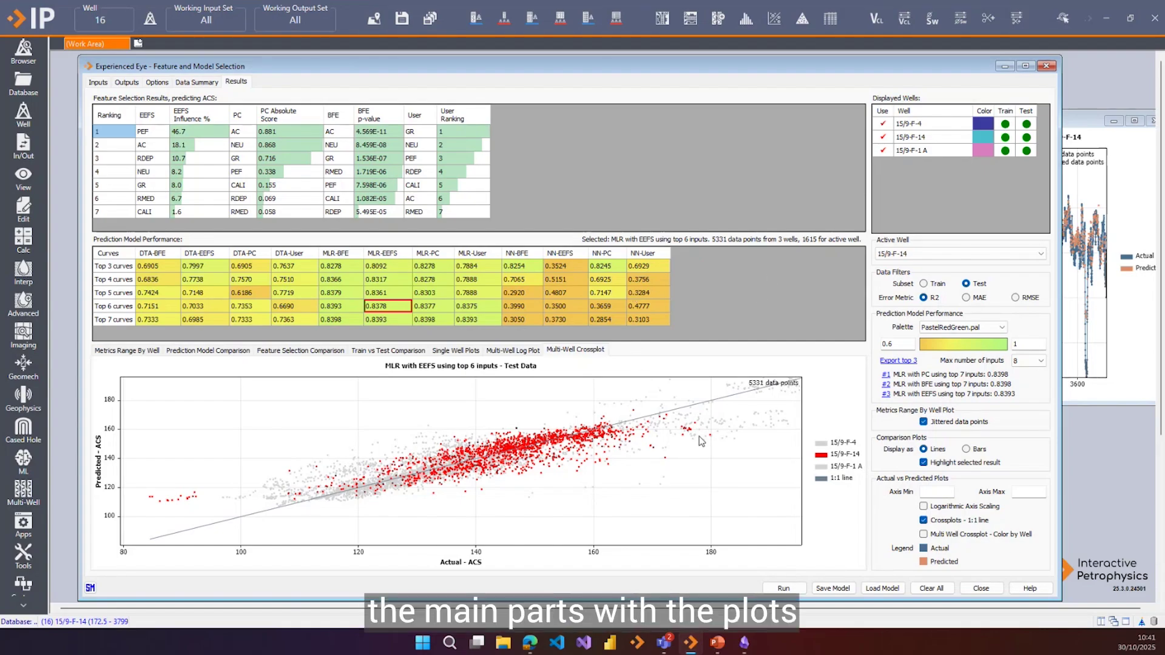
- View the crossplot for each of the three top-ranked R2 models in turn: MLR with PC, BFE and EEFS using top 7 inputs
{"action": "left_click", "coordinate": [886, 377]}
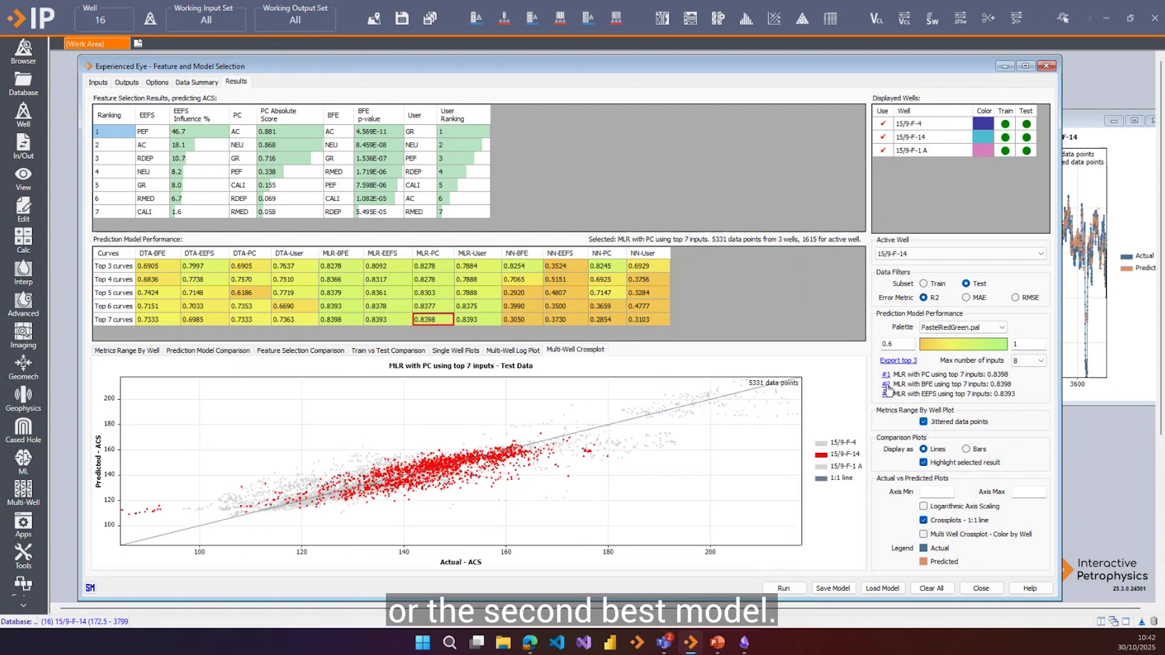
{"action": "left_click", "coordinate": [886, 385]}
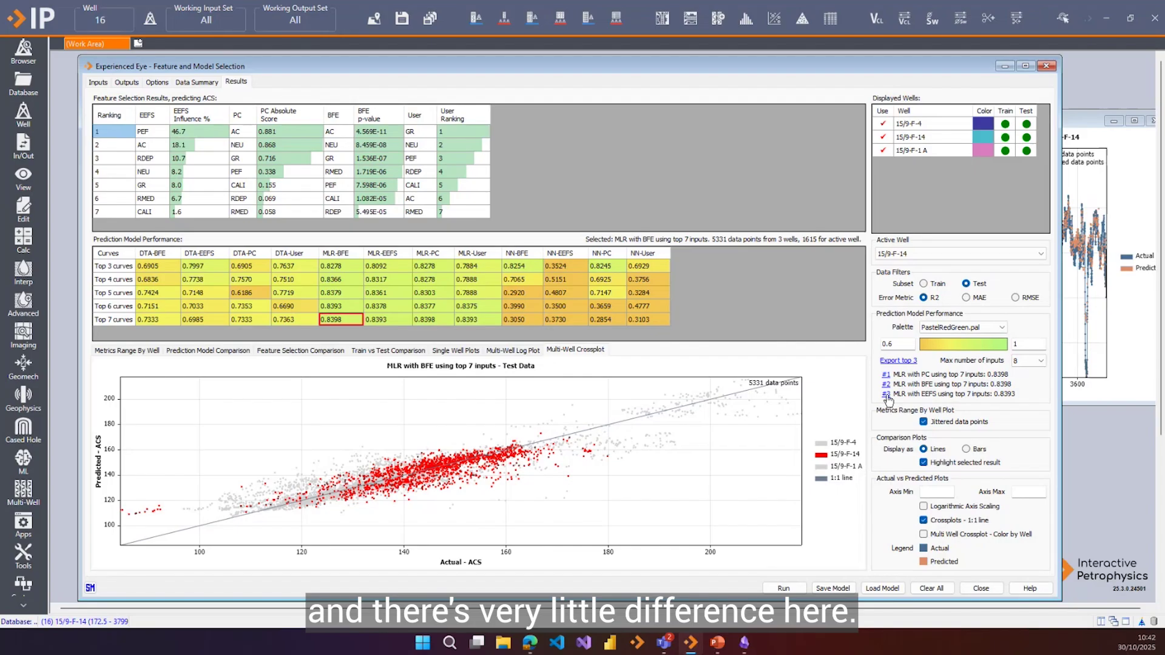
{"action": "left_click", "coordinate": [886, 395]}
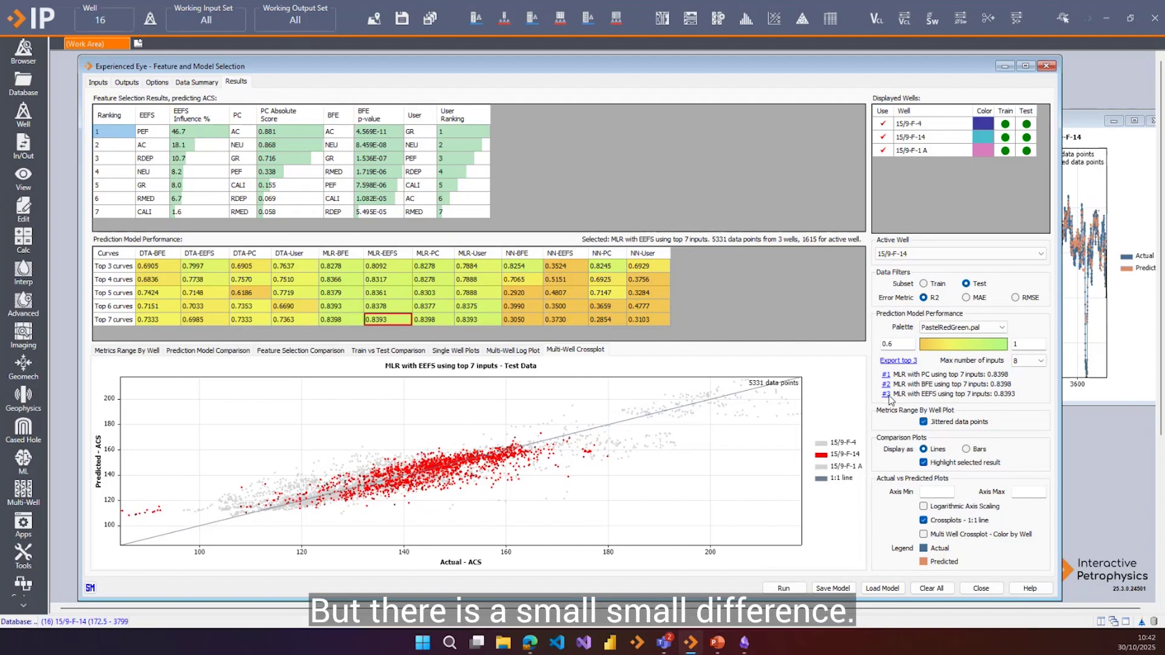
- Select the second-ranked MAE model, MLR with BFE using top 7 inputs, and compare error metrics, ending with RMSE
{"action": "left_click", "coordinate": [980, 298]}
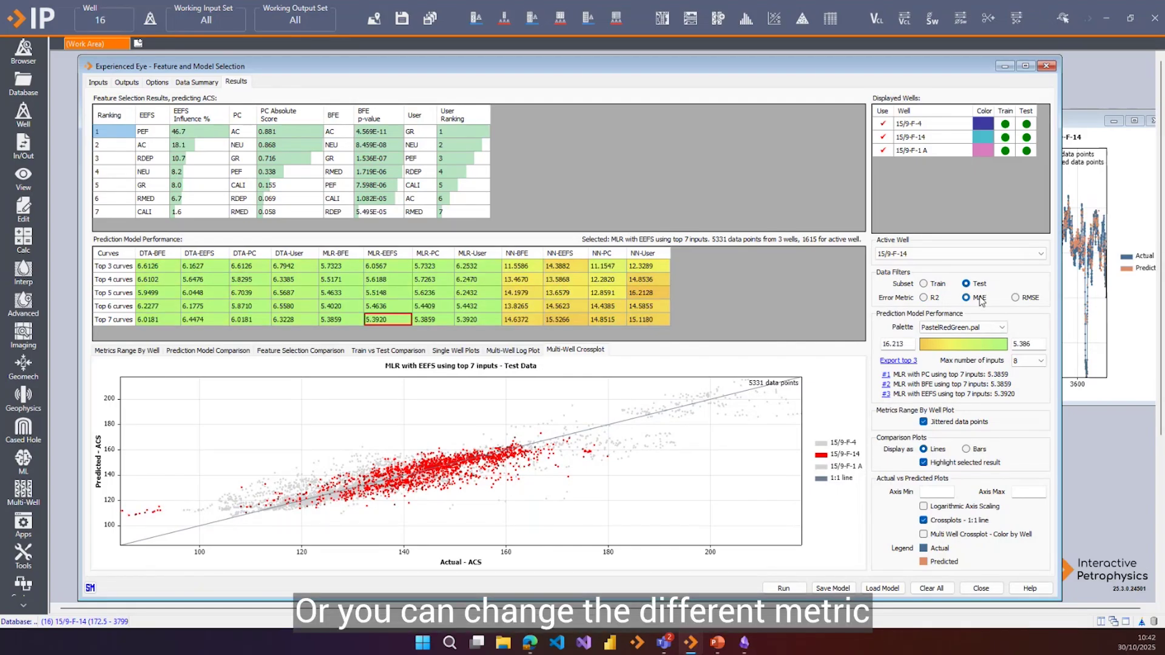
{"action": "left_click", "coordinate": [889, 384]}
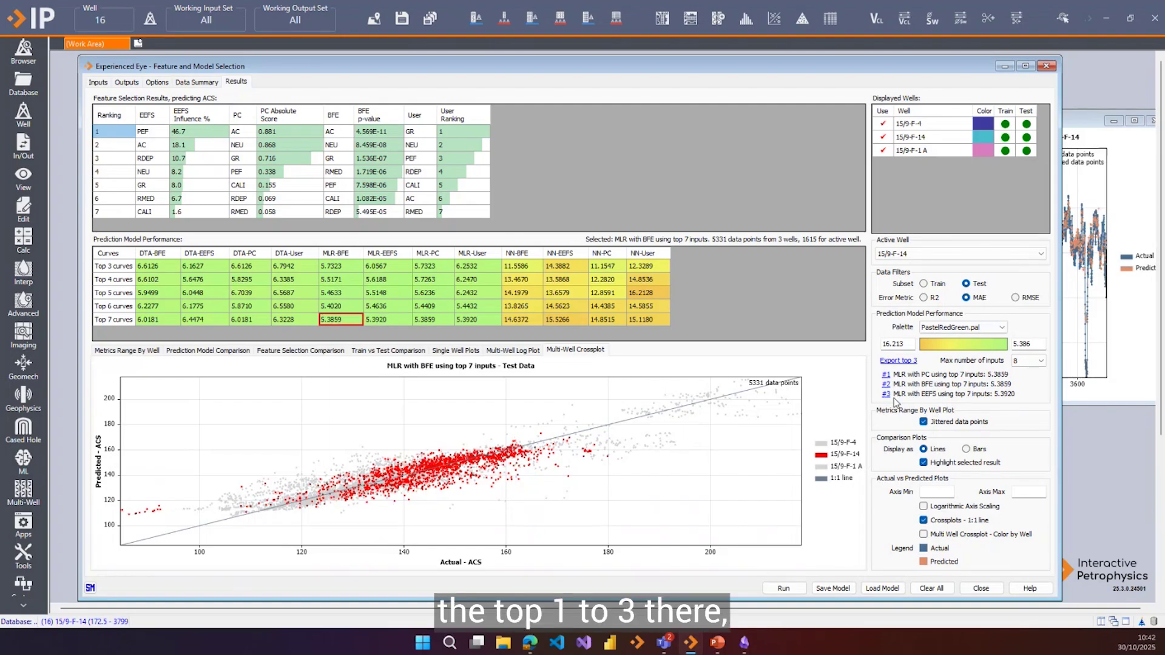
{"action": "left_click", "coordinate": [1026, 298]}
{"action": "left_click", "coordinate": [971, 299]}
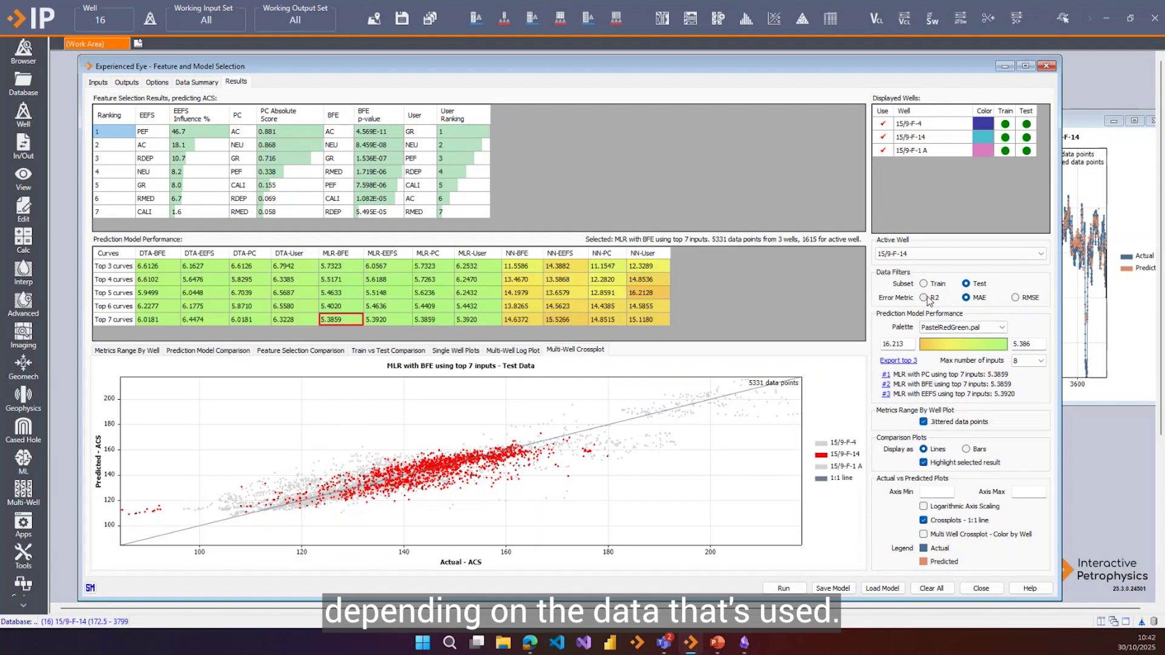
{"action": "left_click", "coordinate": [924, 298]}
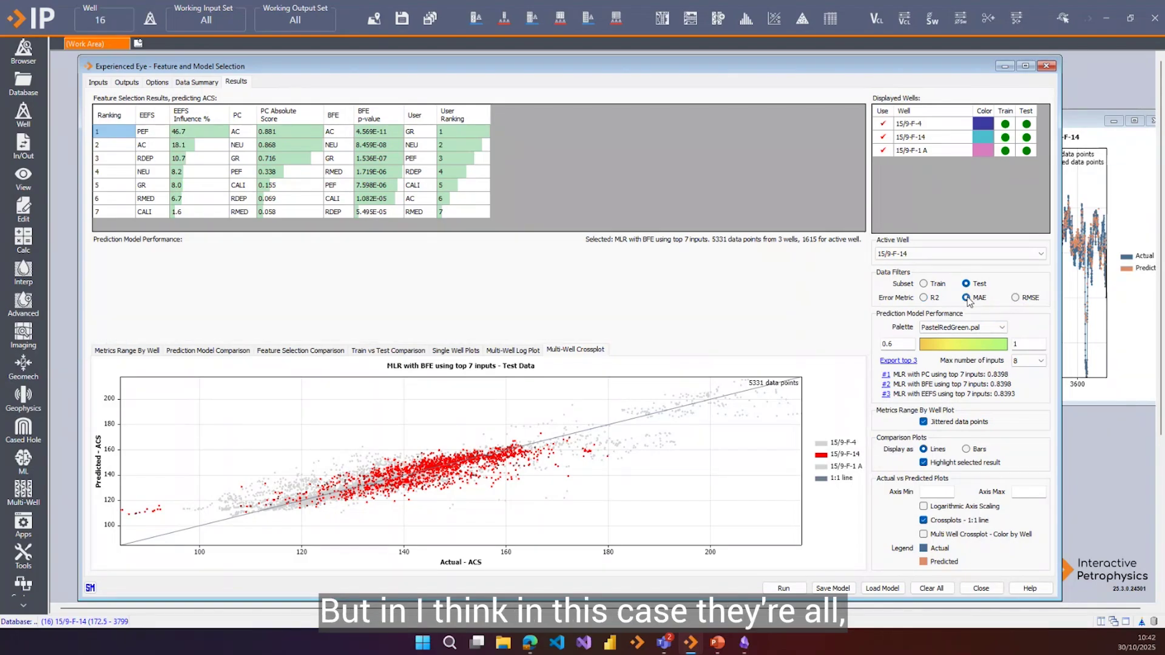
{"action": "left_click", "coordinate": [967, 298]}
{"action": "left_click", "coordinate": [1015, 298]}
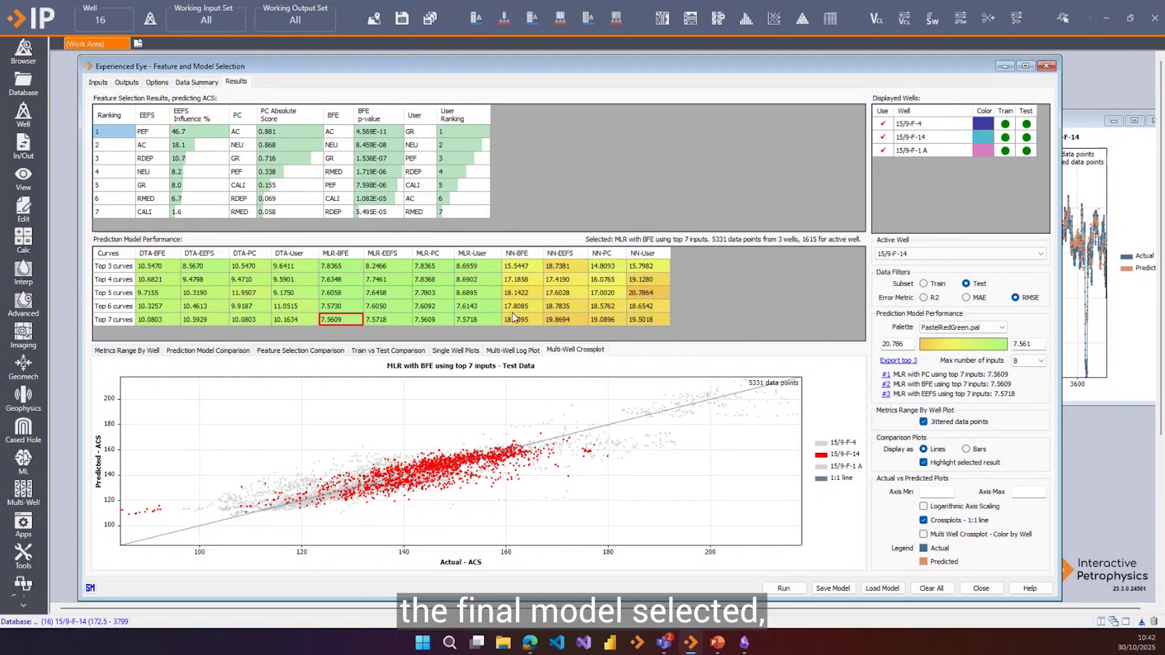
- Open the selected MLR-BFE top 7 curves model in Multi-Linear Regression and widen its window to show more well columns
{"action": "right_click", "coordinate": [337, 320]}
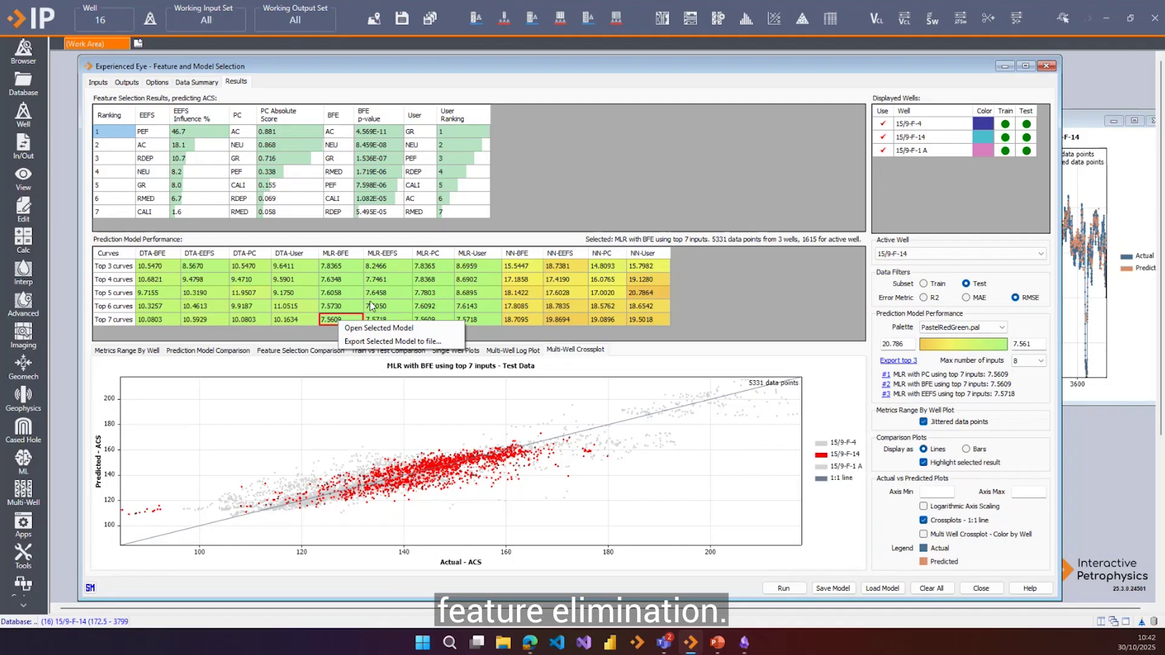
{"action": "left_click", "coordinate": [379, 328]}
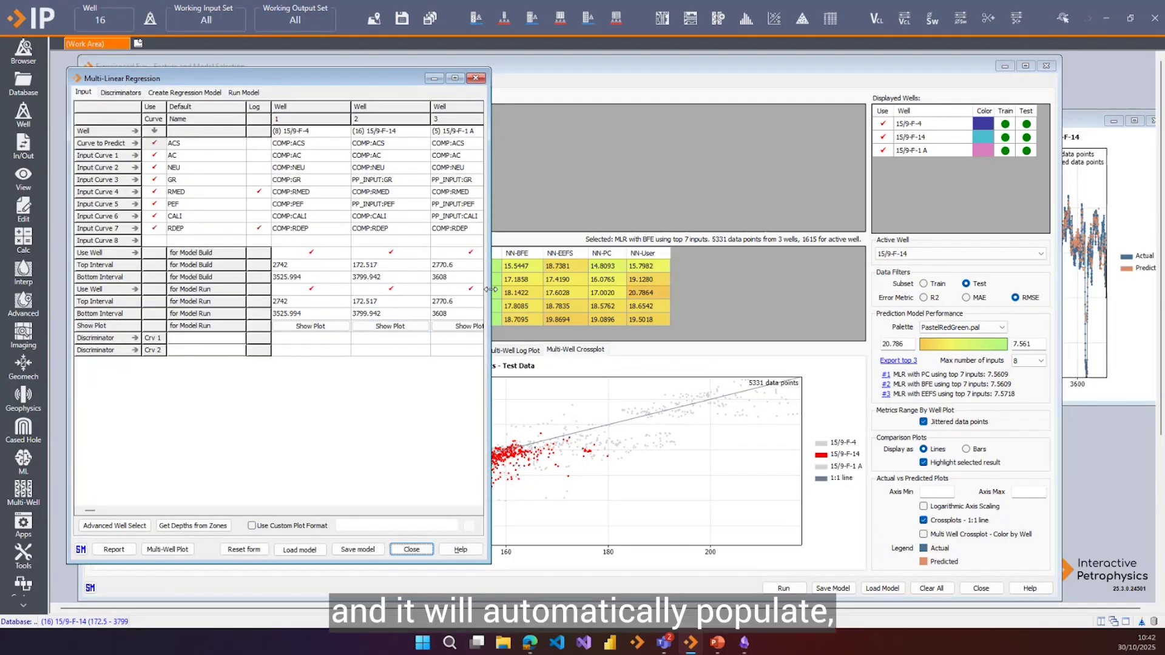
{"action": "left_click_drag", "start_coordinate": [490, 289], "coordinate": [1061, 325]}
- Add 15/9-19 as the fourth well in the regression inputs and exclude it from the model build, keeping it for the model run
{"action": "left_click", "coordinate": [556, 134]}
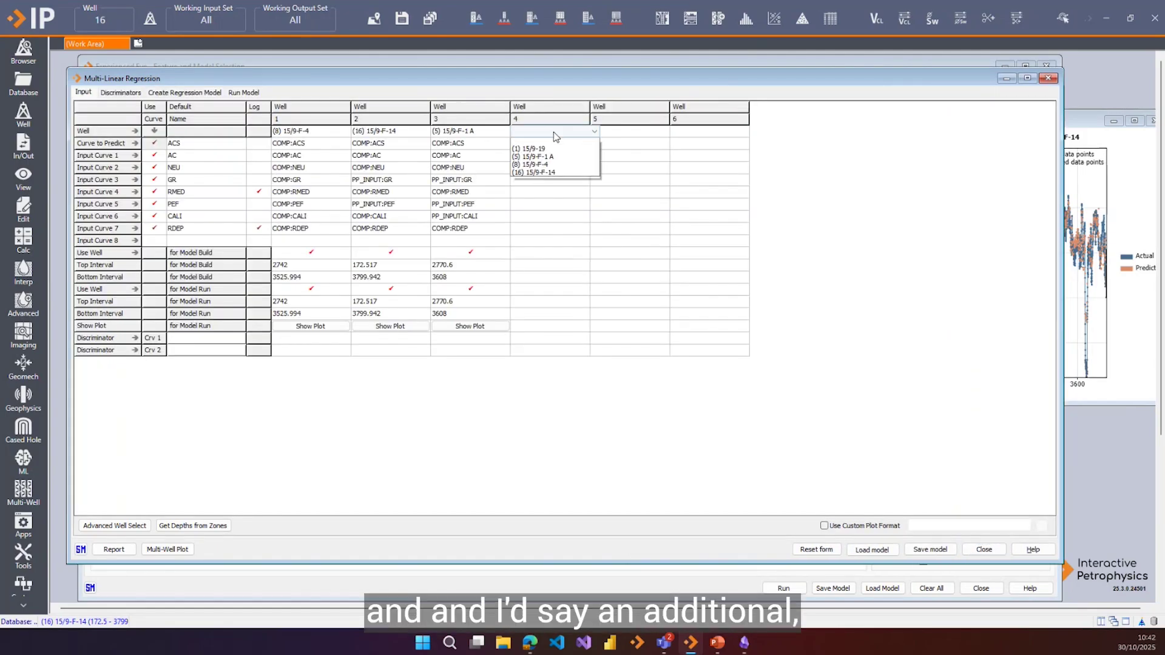
{"action": "left_click", "coordinate": [562, 155]}
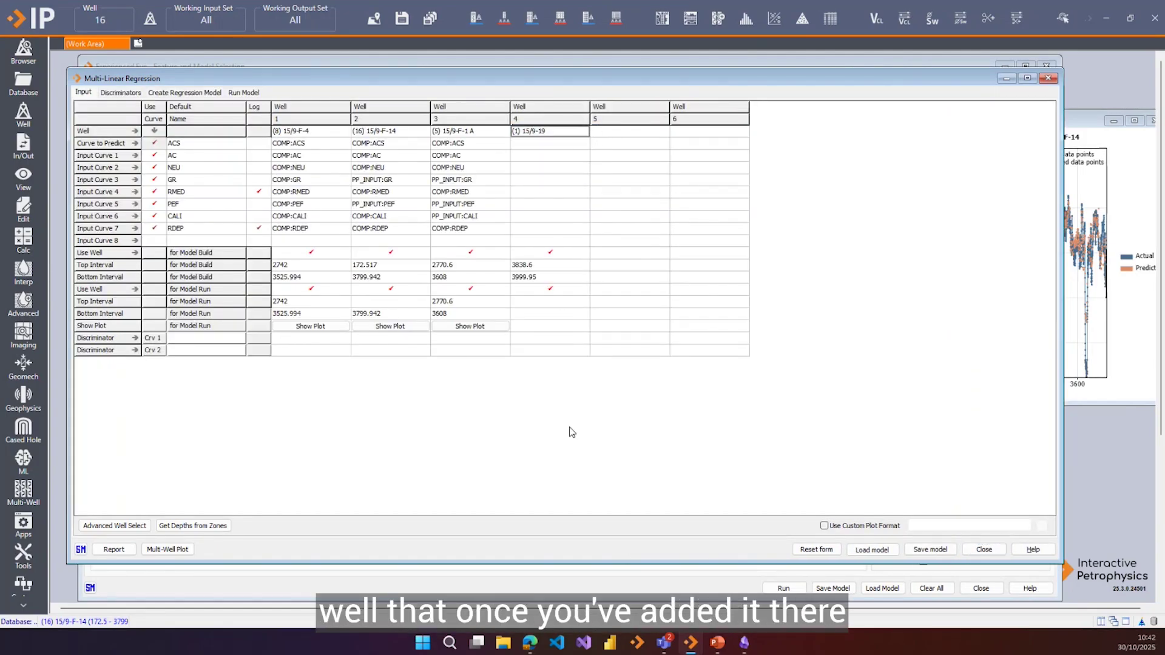
{"action": "left_click", "coordinate": [548, 253]}
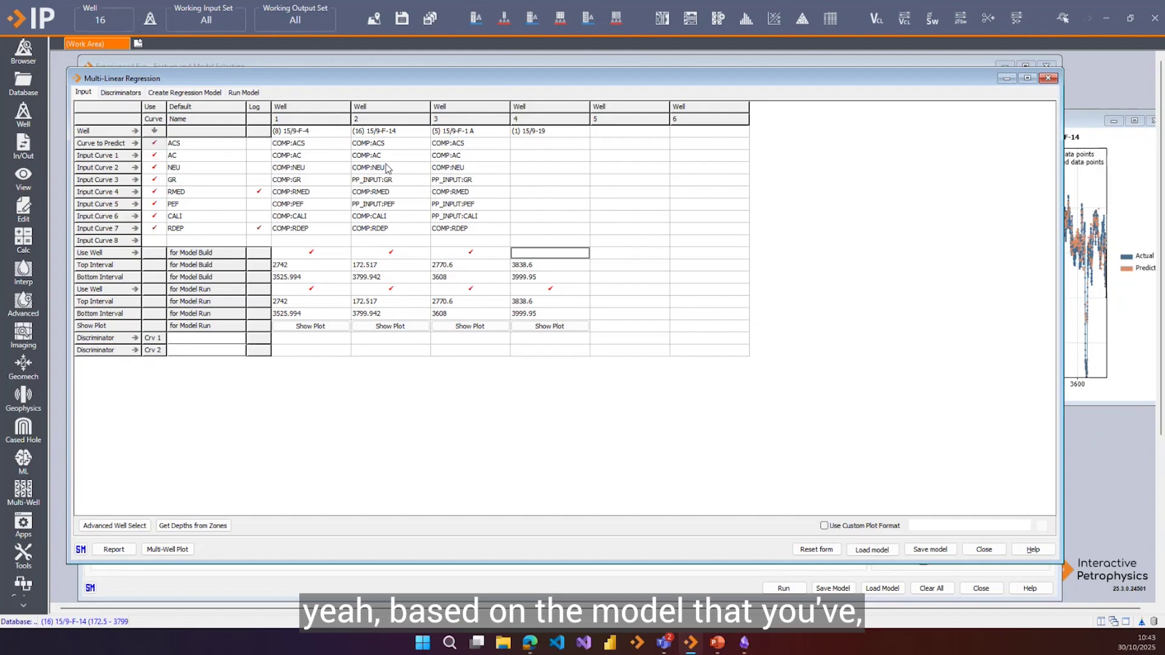
- Minimize the Multi-Linear Regression window and switch to the PowerPoint slides
{"action": "left_click", "coordinate": [1008, 78]}
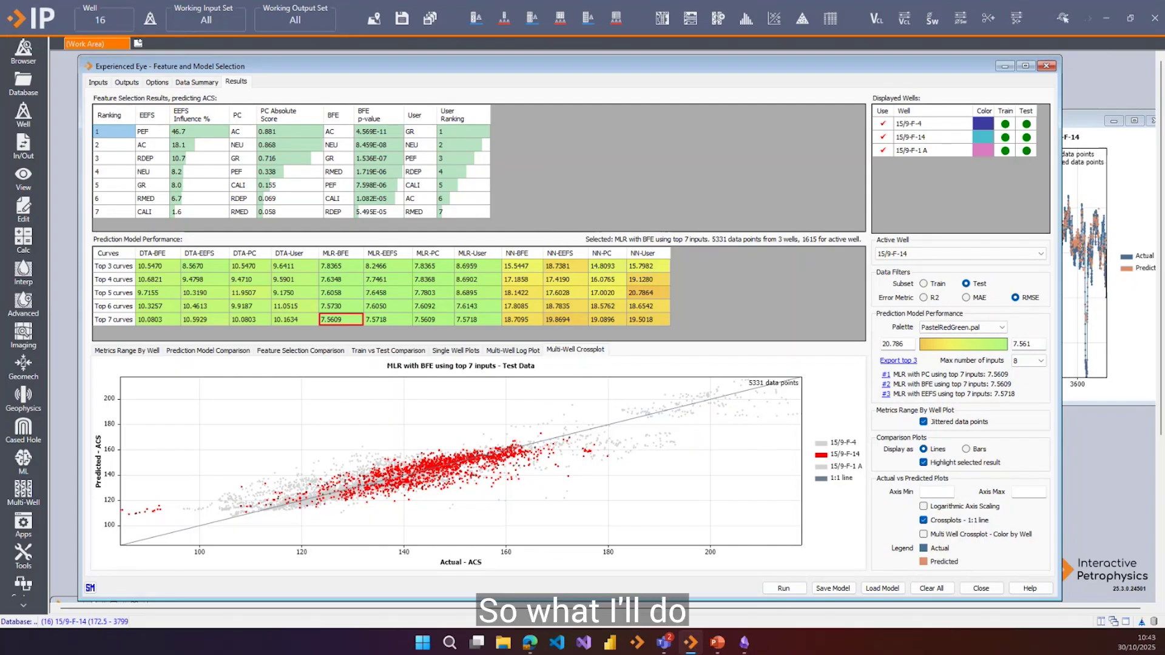
{"action": "key", "text": "alt+Tab"}
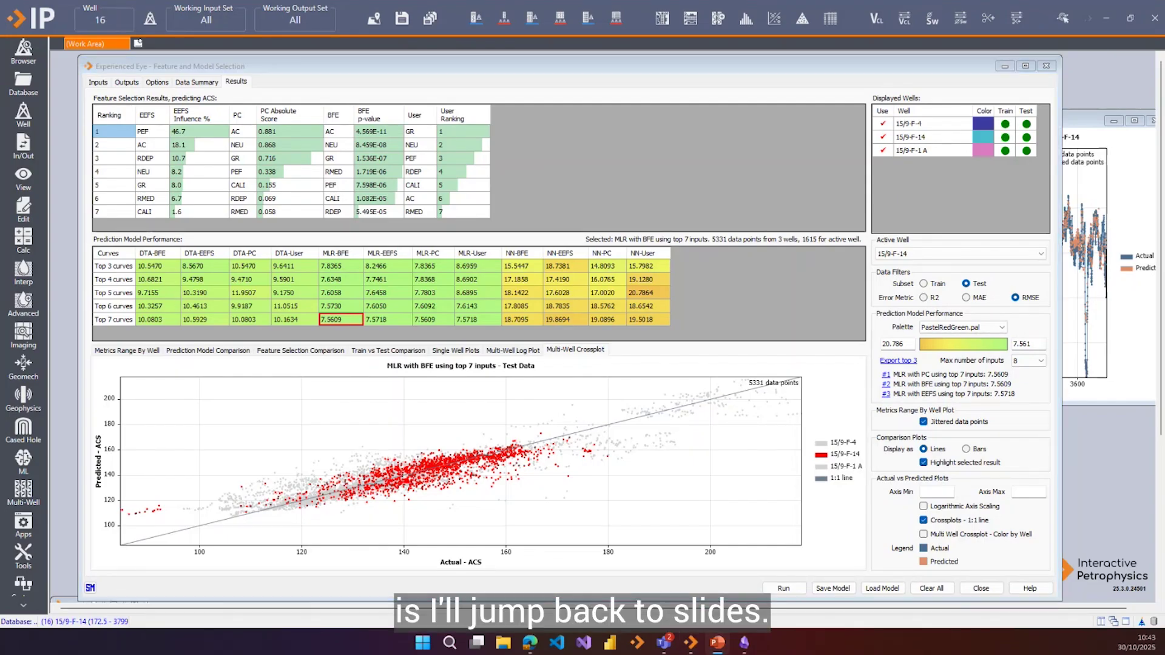